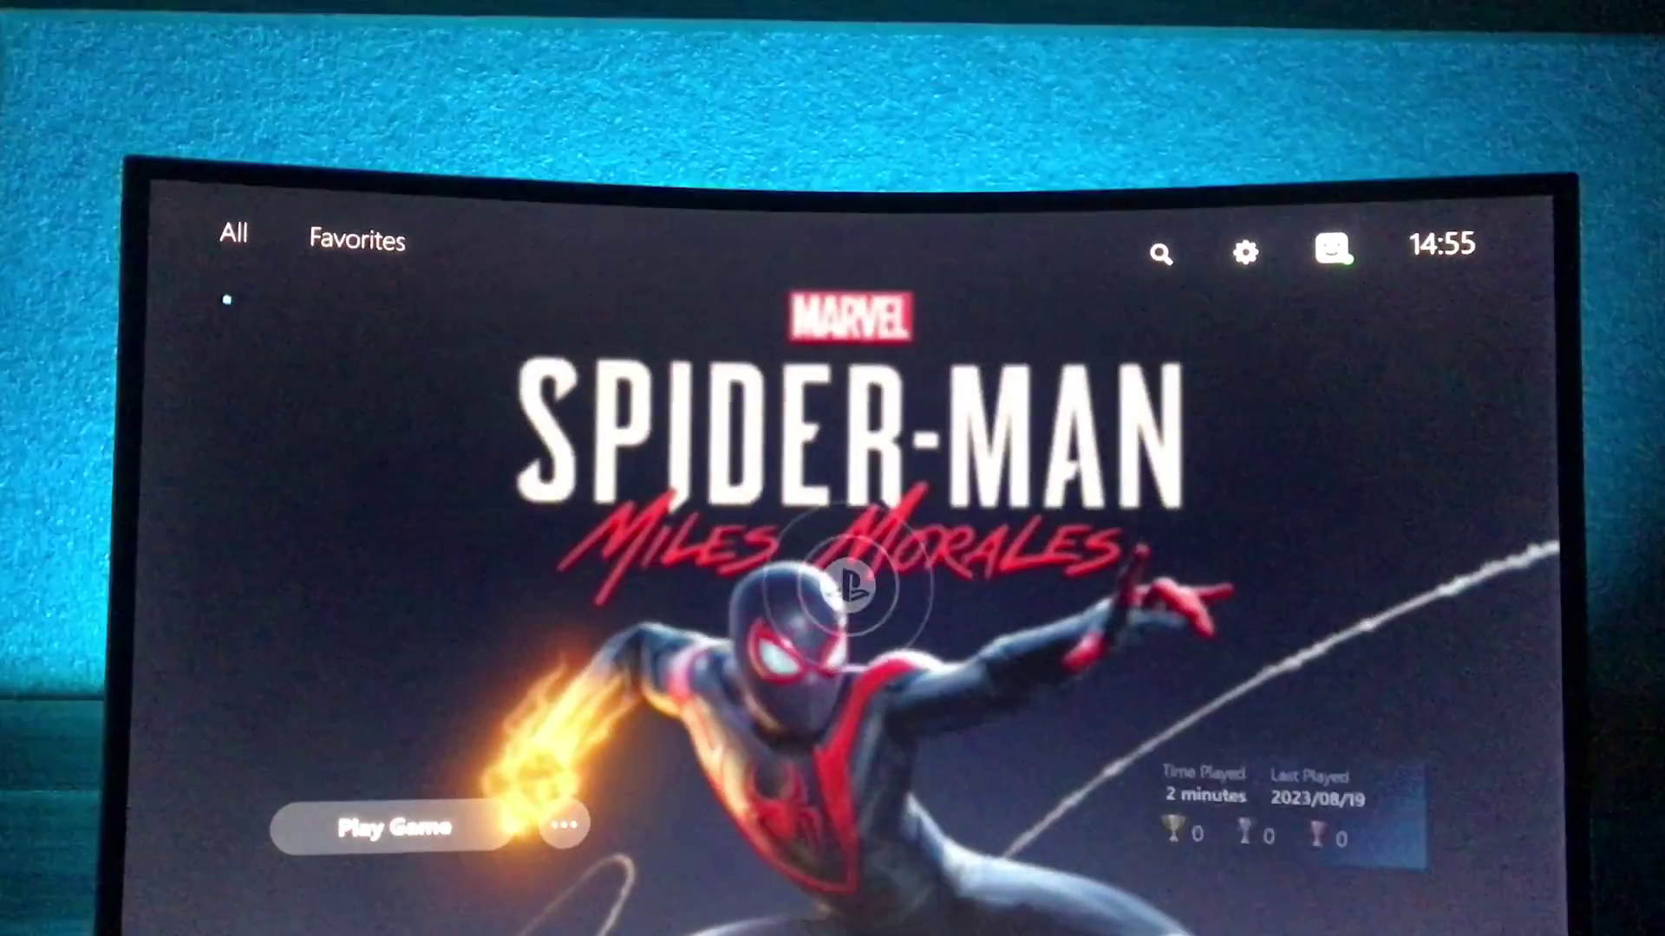
{"action": "key", "text": "Right"}
{"action": "key", "text": "Right"}
{"action": "key", "text": "Right"}
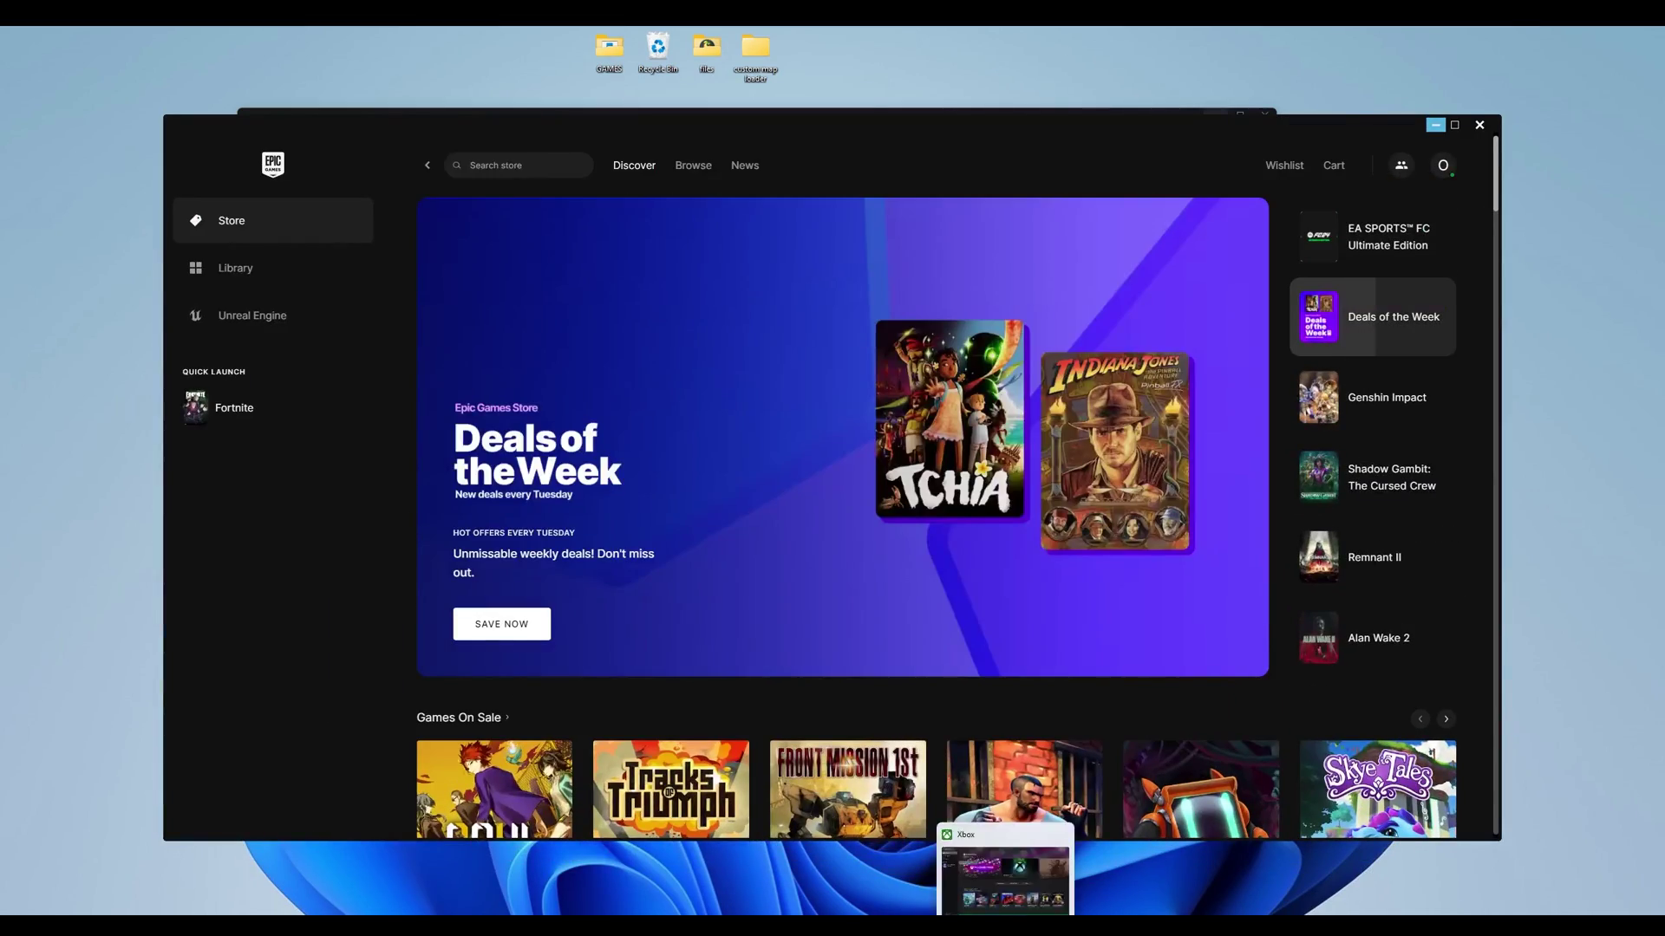
{"action": "left_click", "coordinate": [1006, 878]}
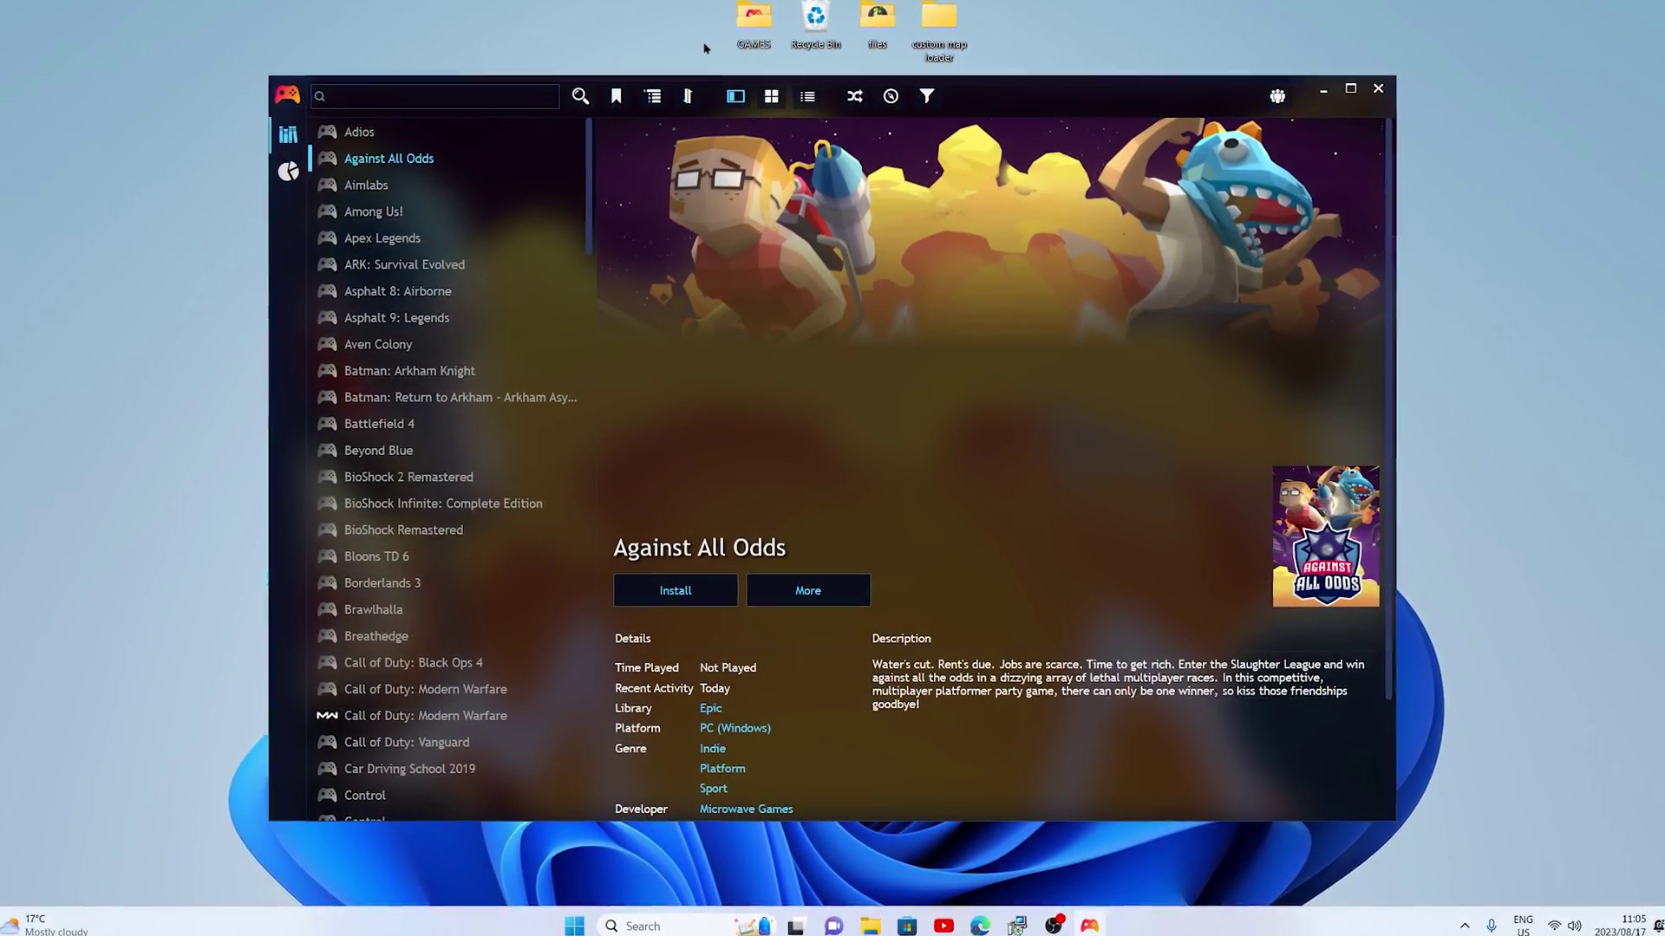
Step: Show the game library as a cover grid and look through the game covers
{"action": "left_click", "coordinate": [771, 95]}
{"action": "mouse_move", "coordinate": [1060, 574]}
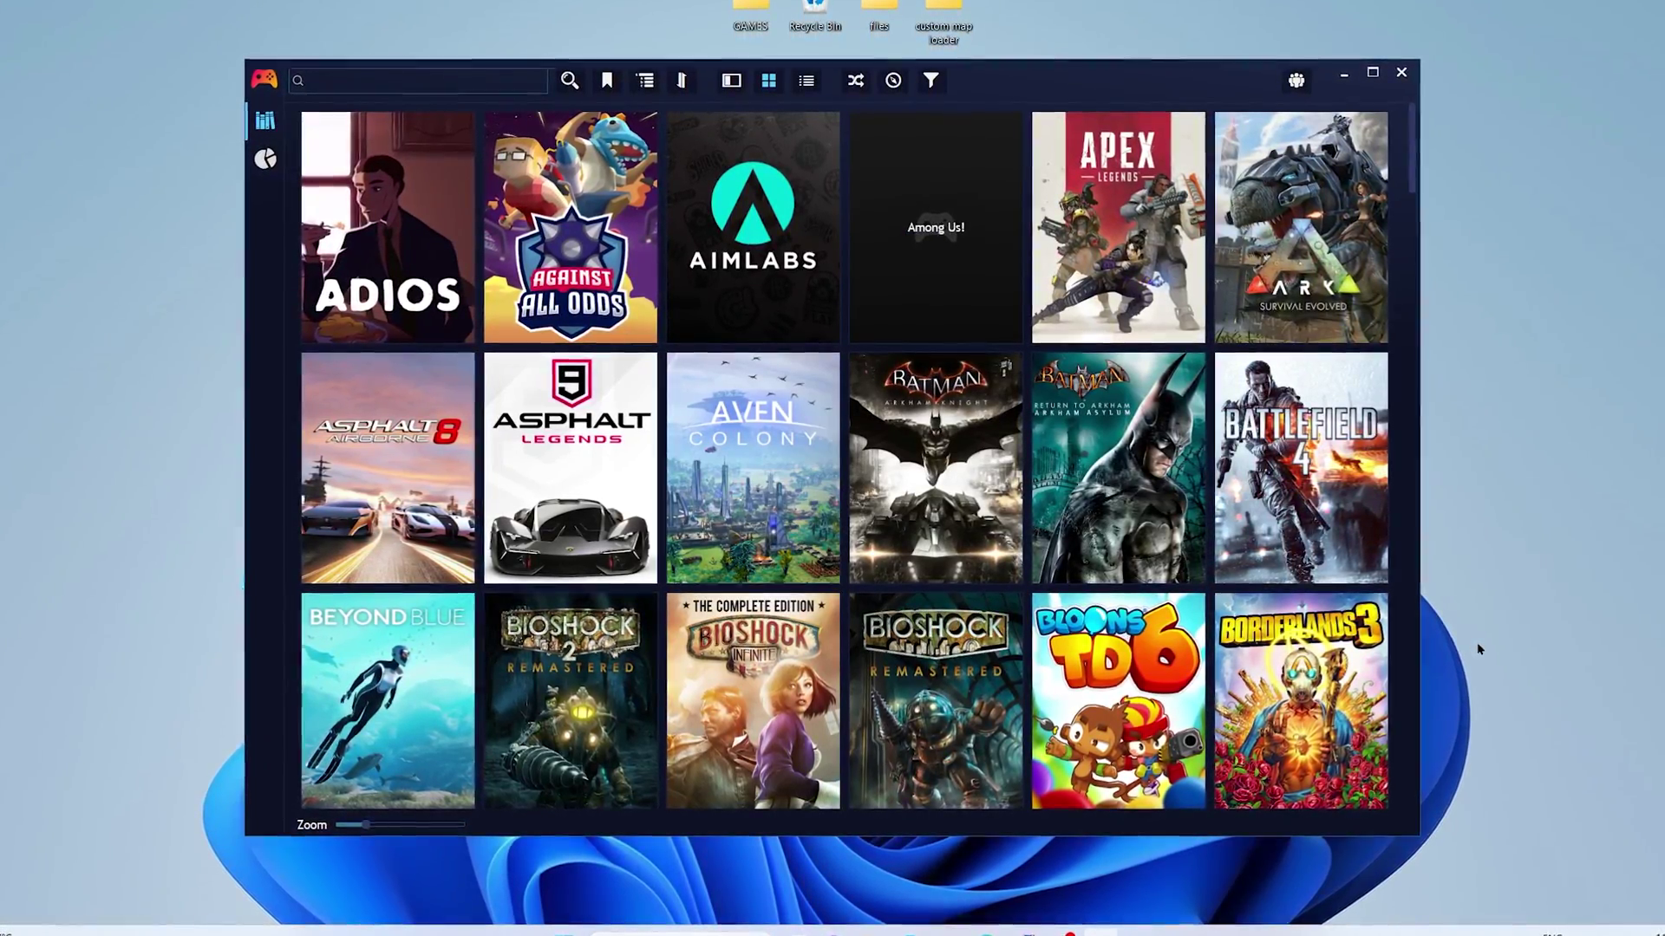
{"action": "scroll", "coordinate": [1119, 611], "scroll_direction": "down", "scroll_amount": 3}
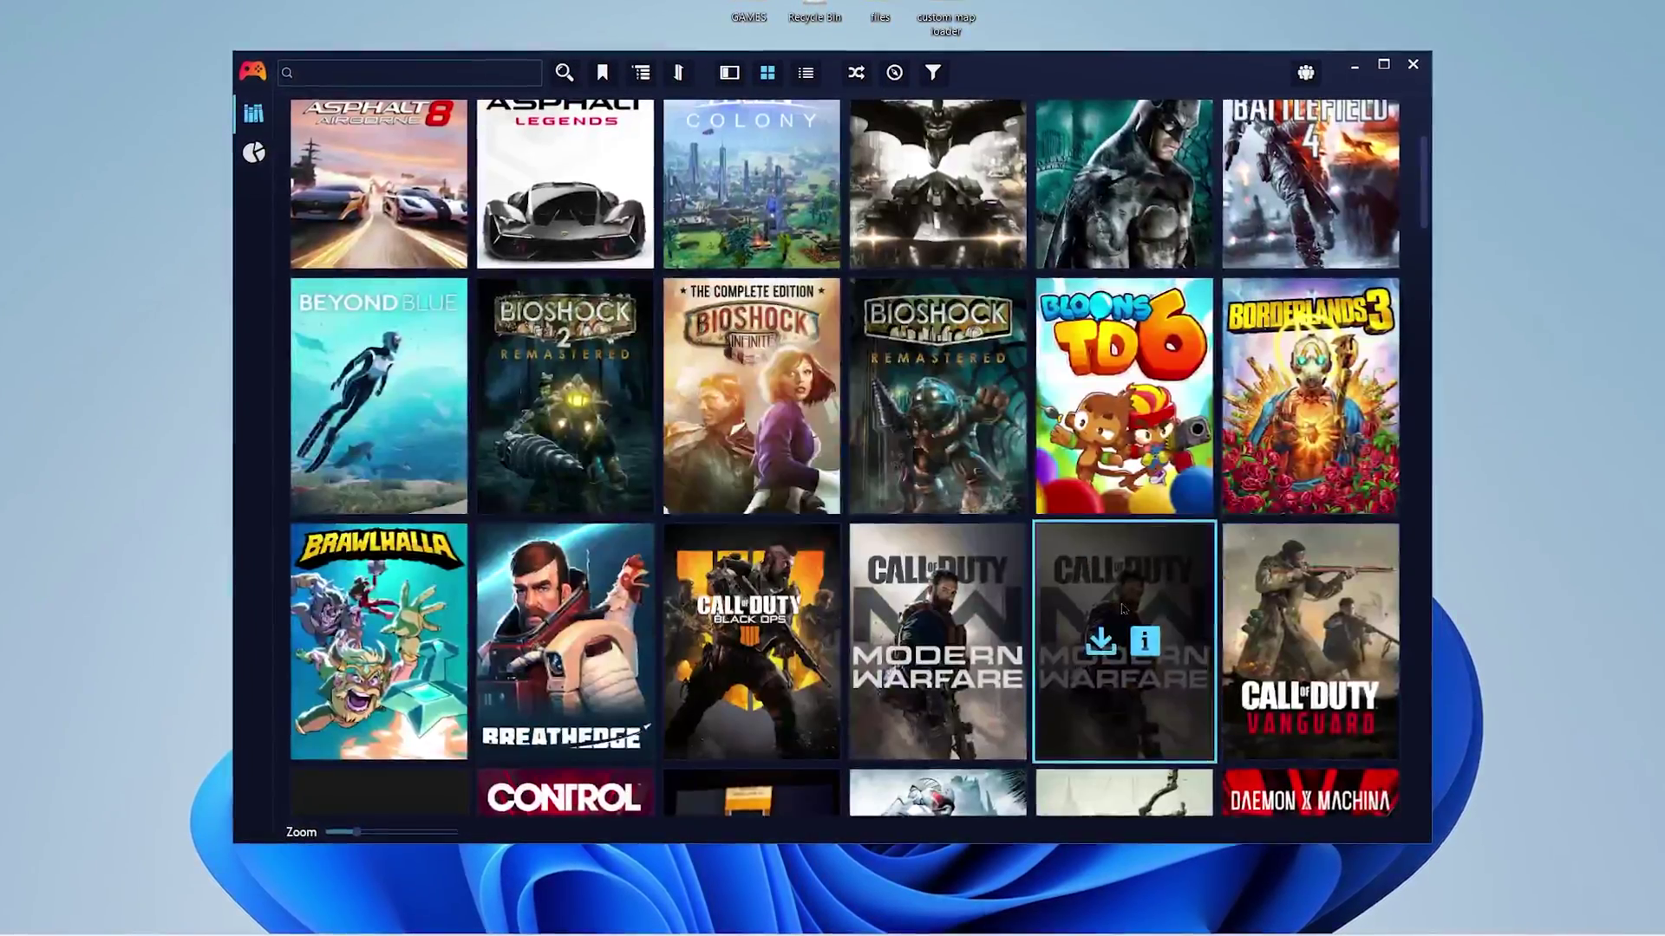
{"action": "scroll", "coordinate": [1122, 610], "scroll_direction": "down", "scroll_amount": 5}
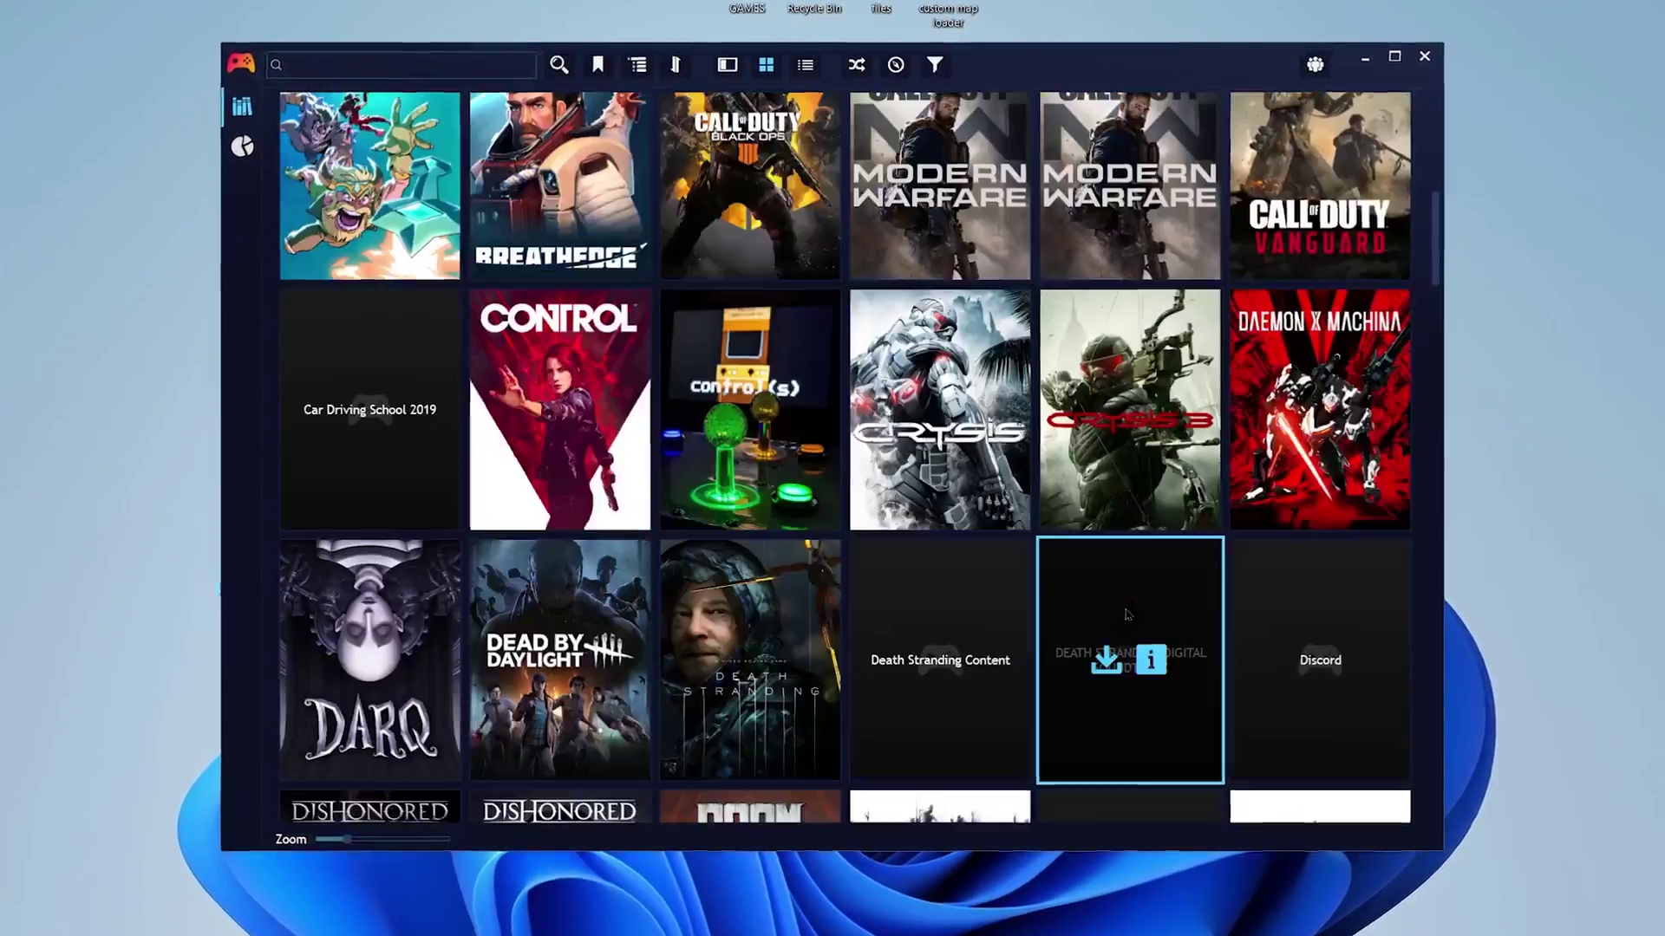
{"action": "scroll", "coordinate": [1127, 614], "scroll_direction": "down", "scroll_amount": 4}
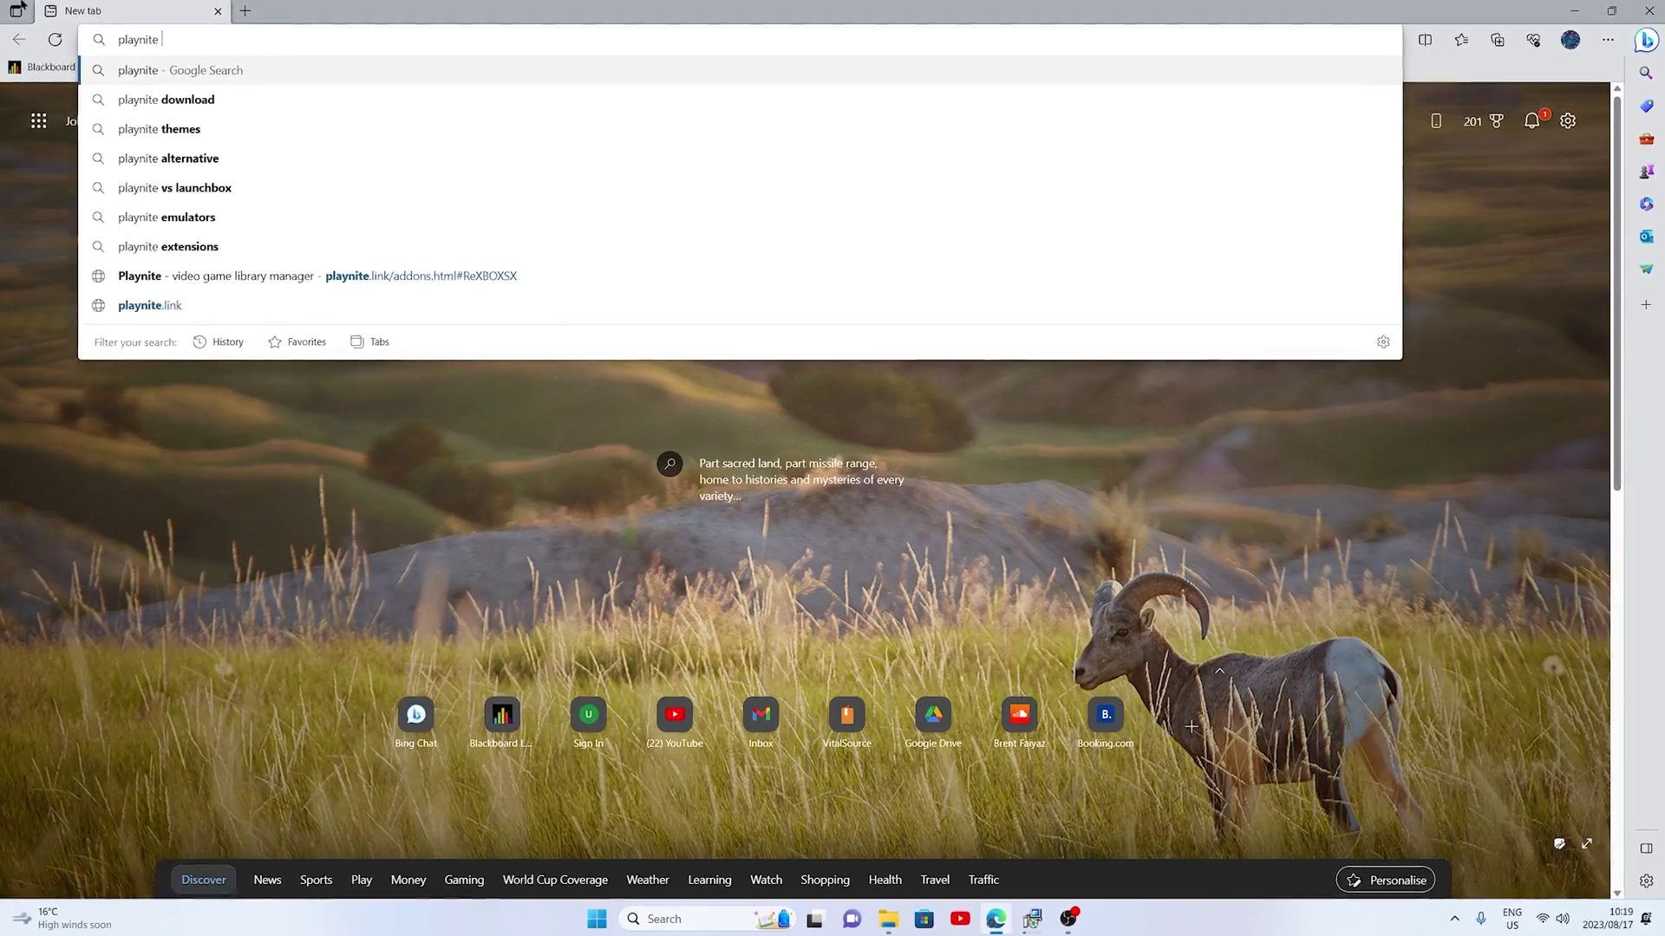
Step: Search the web for playnite and open the official Playnite site
{"action": "key", "text": "Return"}
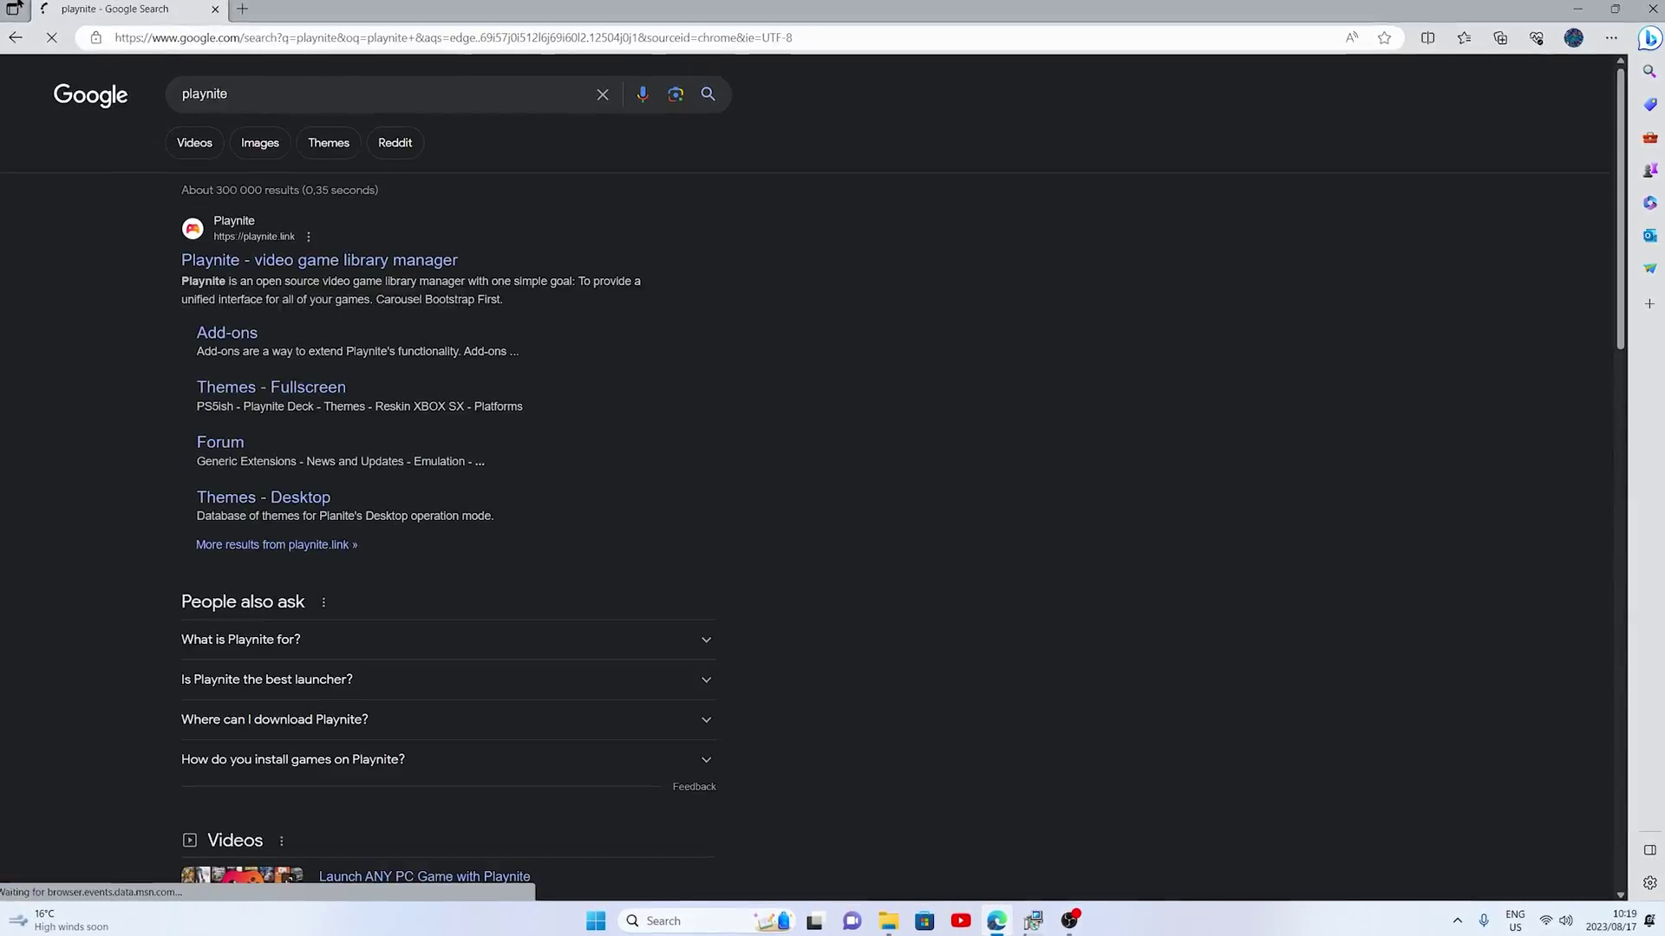
{"action": "left_click", "coordinate": [238, 260]}
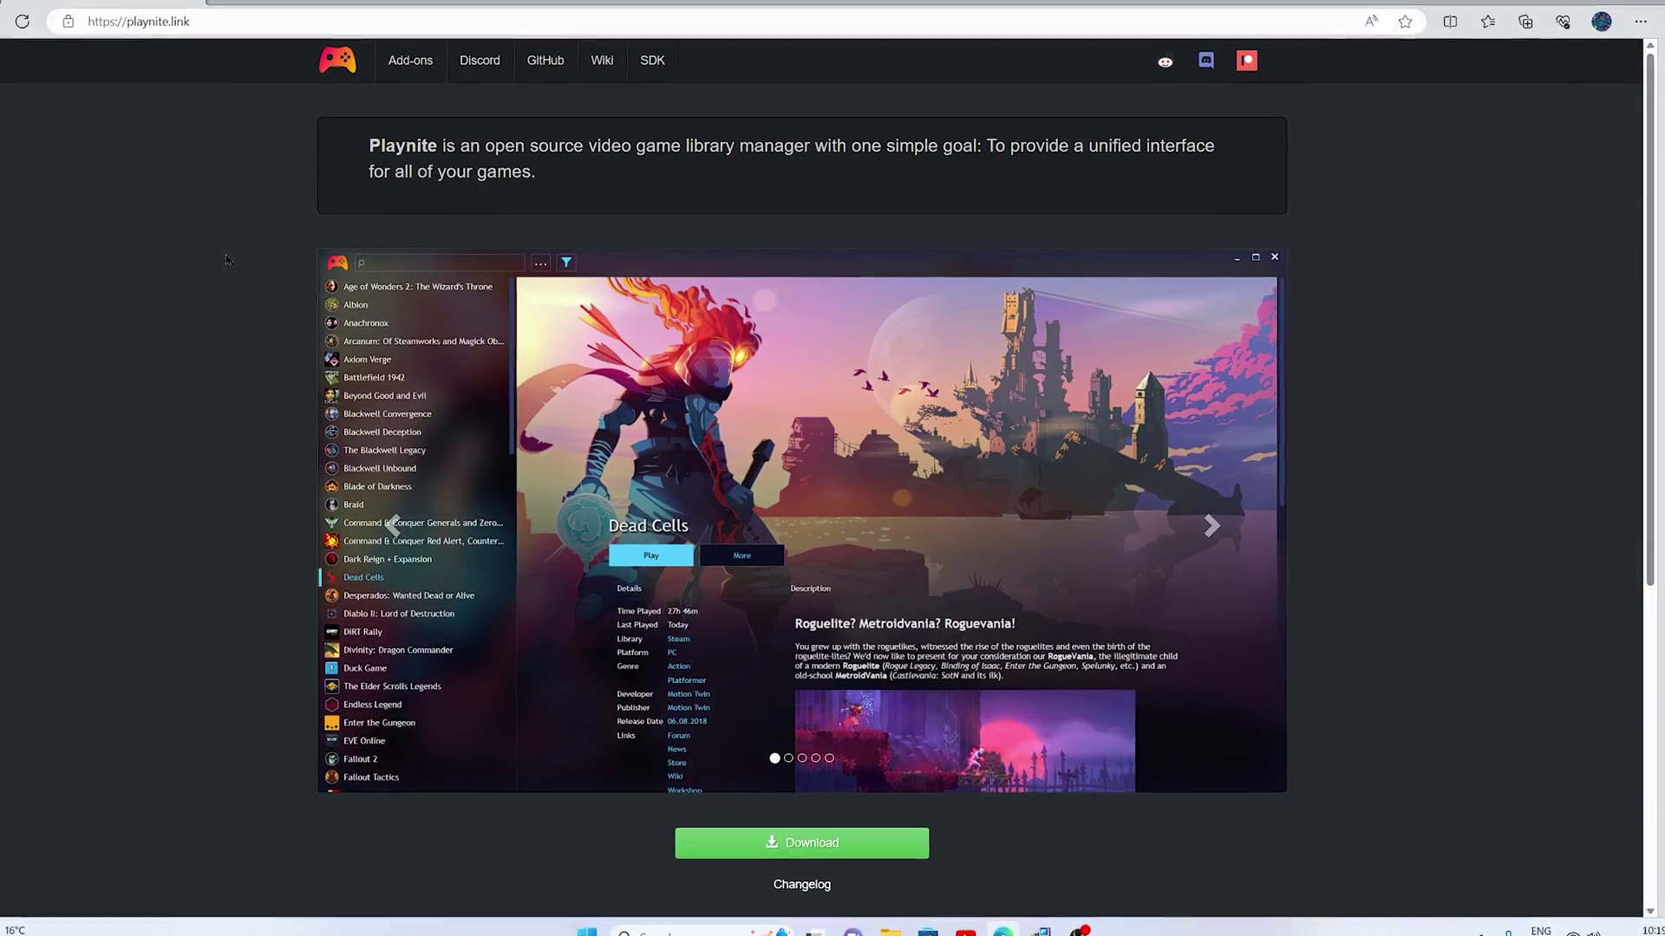
{"action": "scroll", "coordinate": [772, 698], "scroll_direction": "down", "scroll_amount": 3}
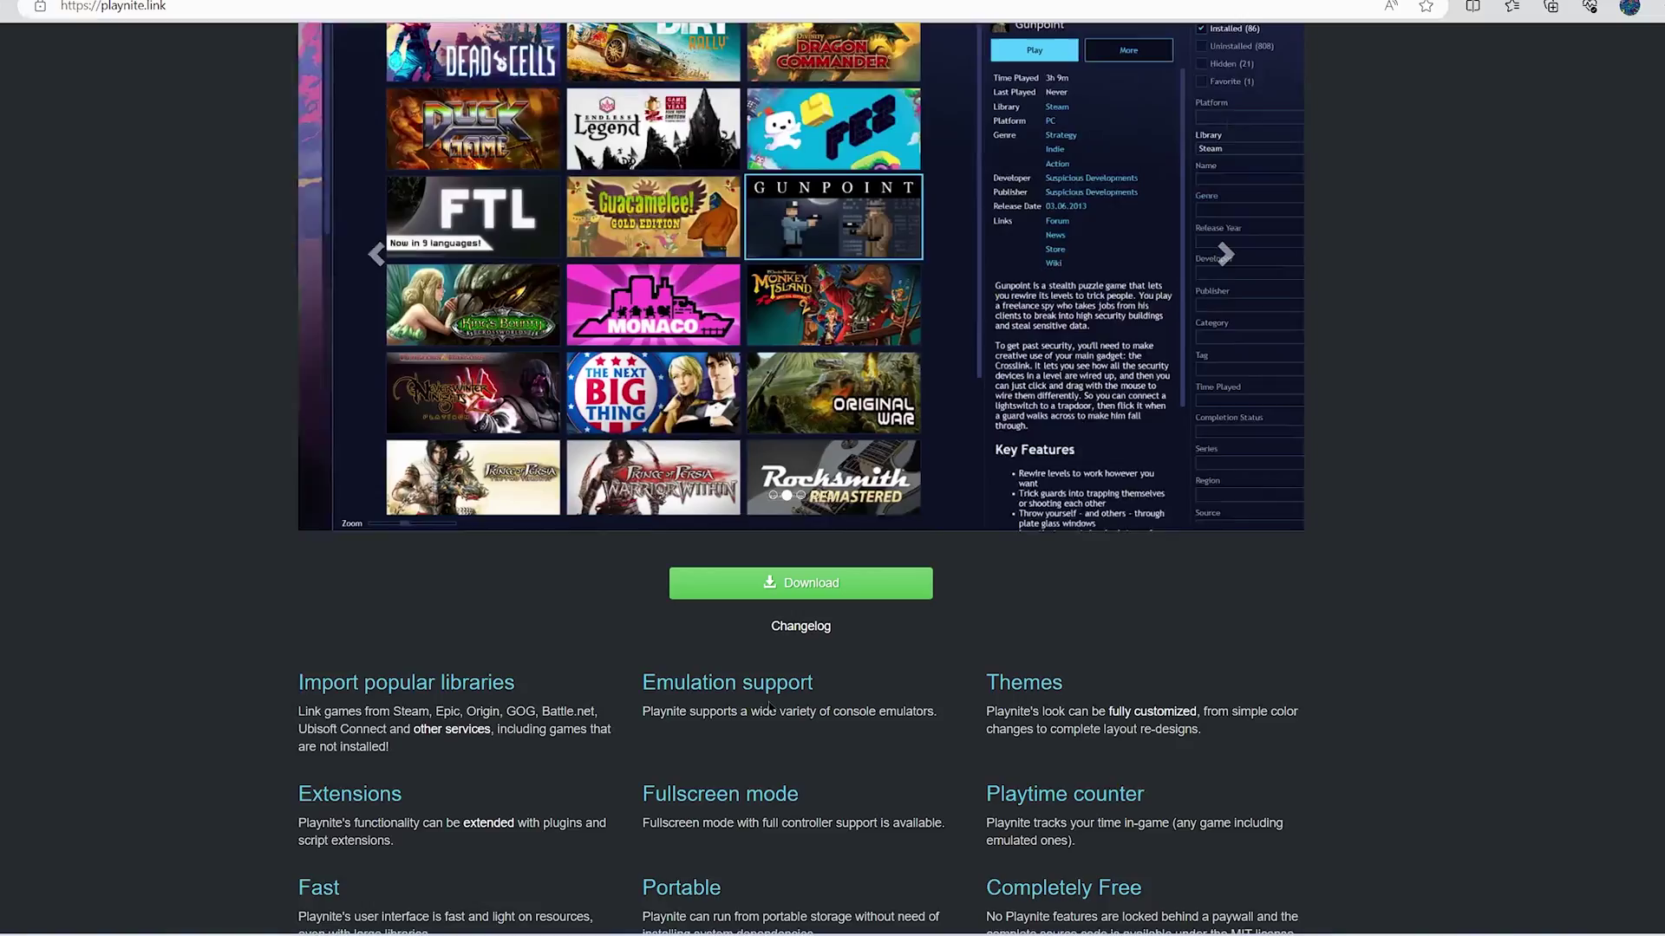
Step: Download PlayniteInstaller.exe from the Playnite site and run it
{"action": "scroll", "coordinate": [769, 707], "scroll_direction": "up", "scroll_amount": 3}
{"action": "scroll", "coordinate": [769, 707], "scroll_direction": "down", "scroll_amount": 2}
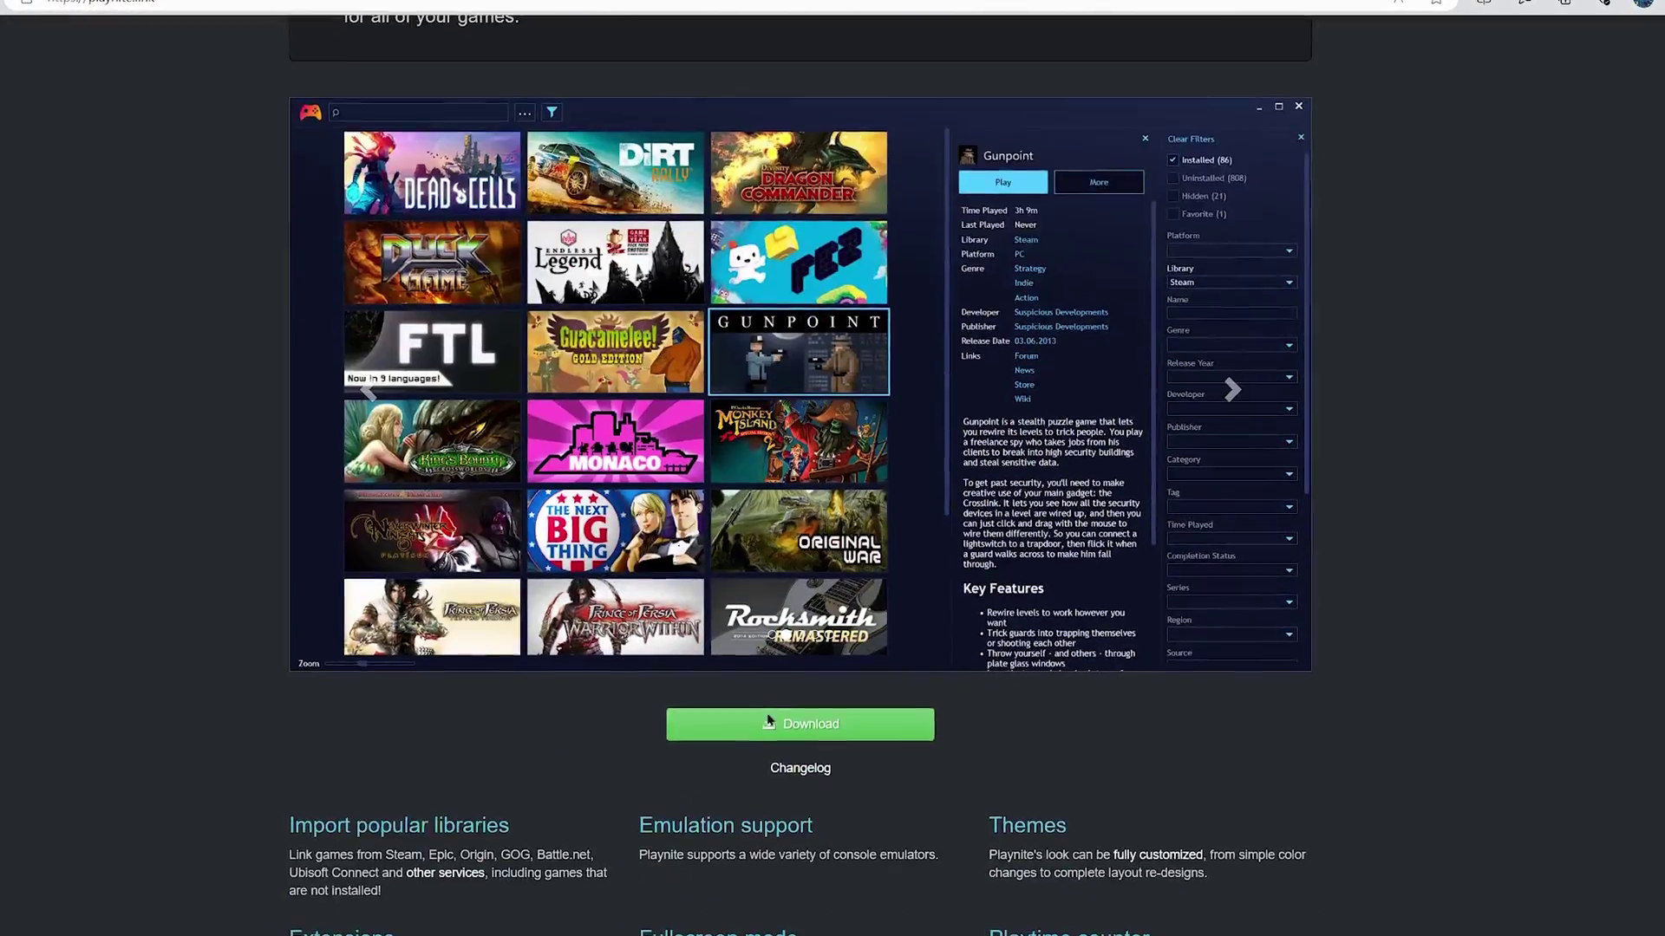
{"action": "left_click", "coordinate": [769, 726]}
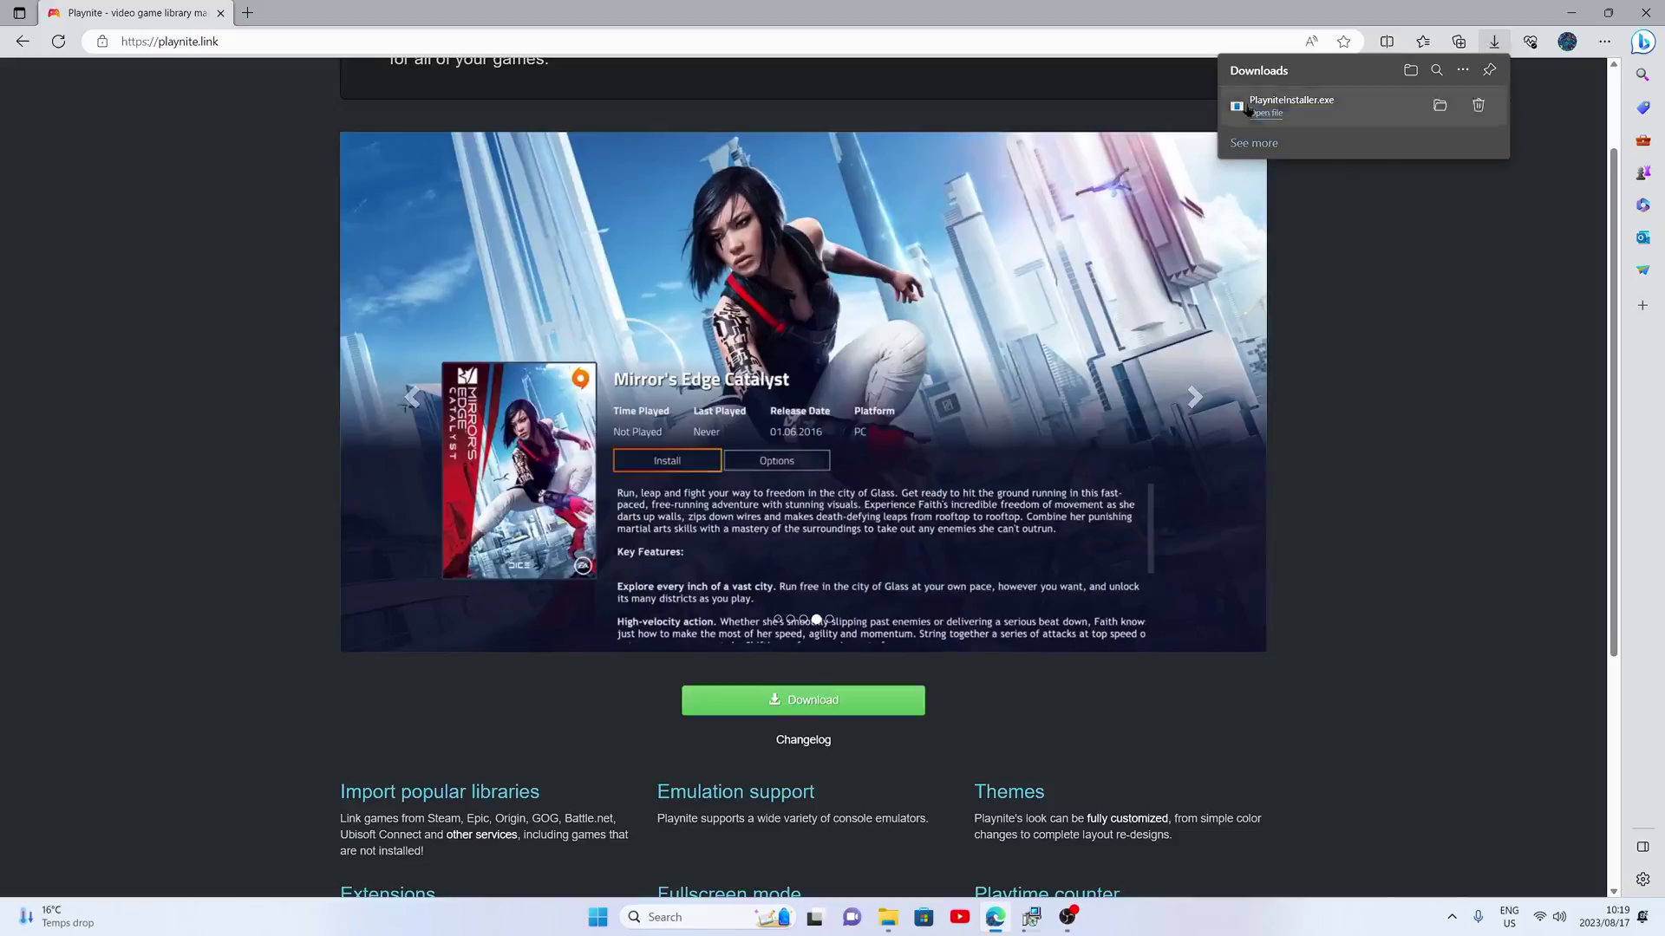
{"action": "left_click", "coordinate": [1259, 116]}
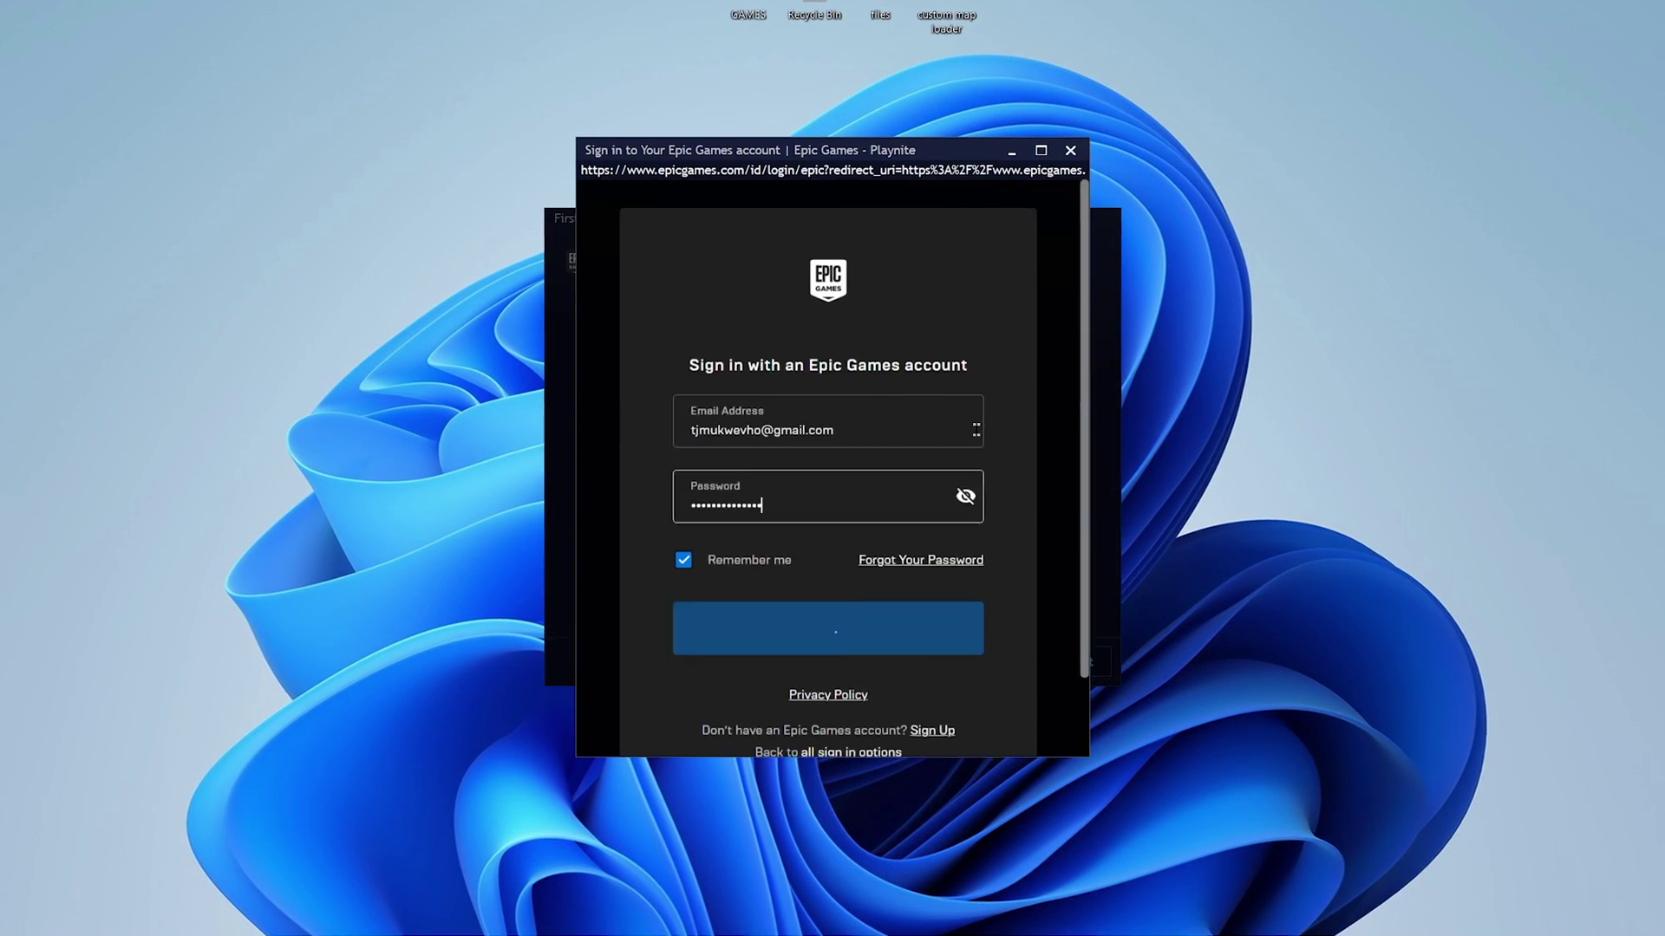
Step: Submit the Epic Games account sign-in and continue past the next library's account settings in the first-run configuration
{"action": "key", "text": "Return"}
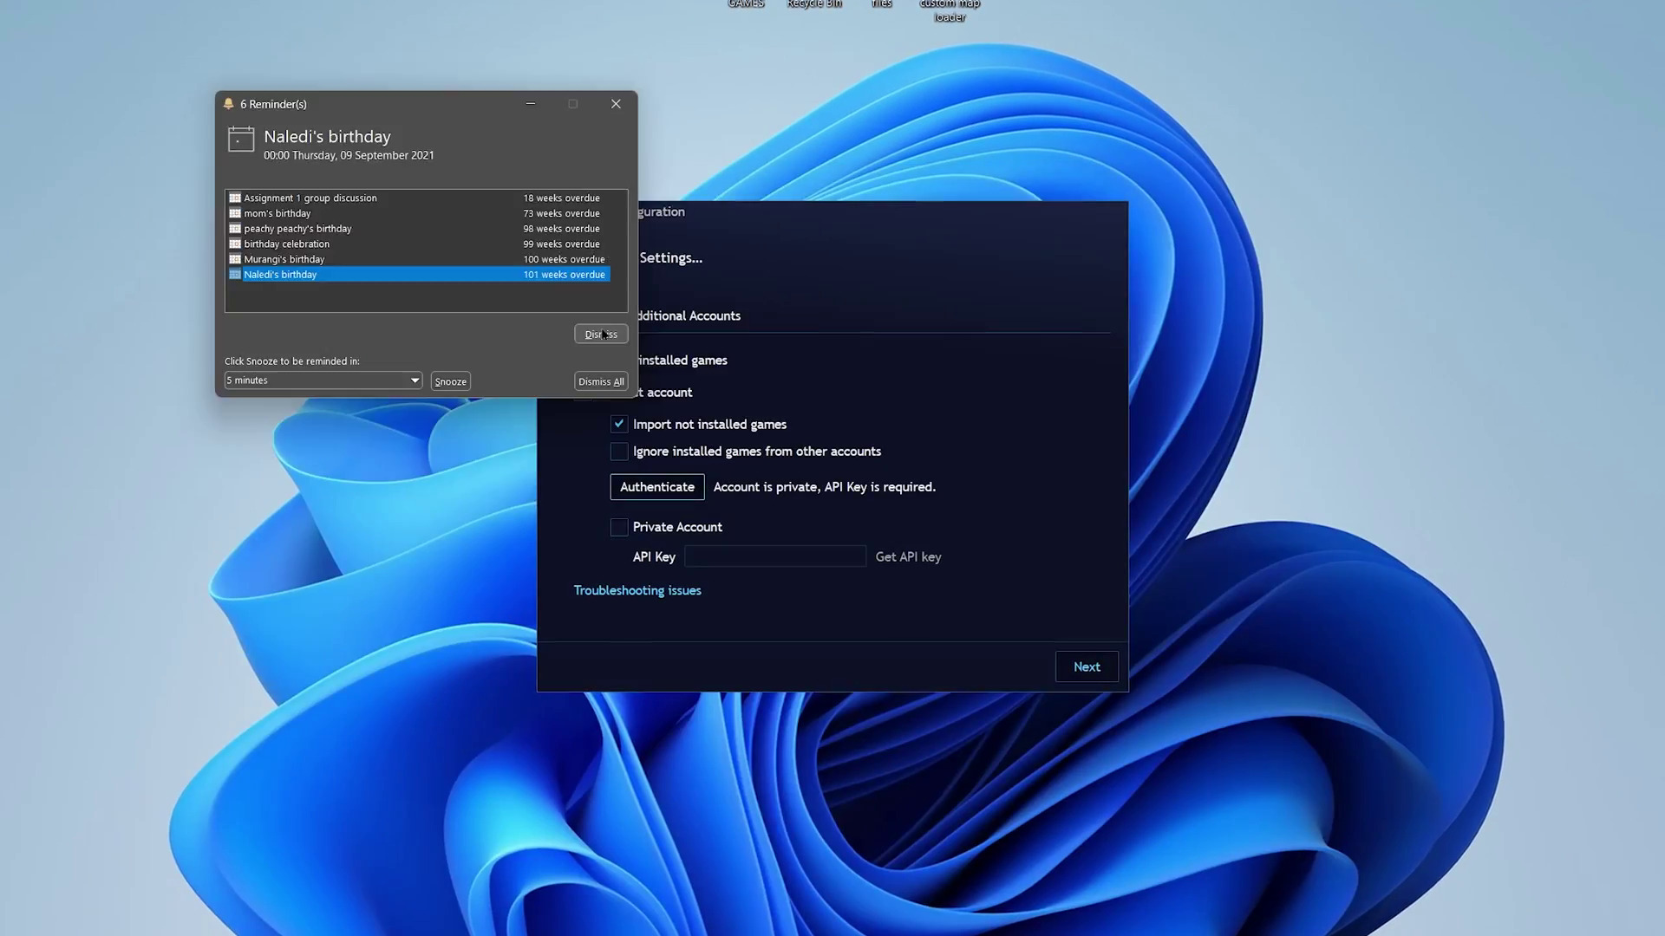
{"action": "left_click", "coordinate": [1113, 673]}
{"action": "left_click", "coordinate": [1114, 675]}
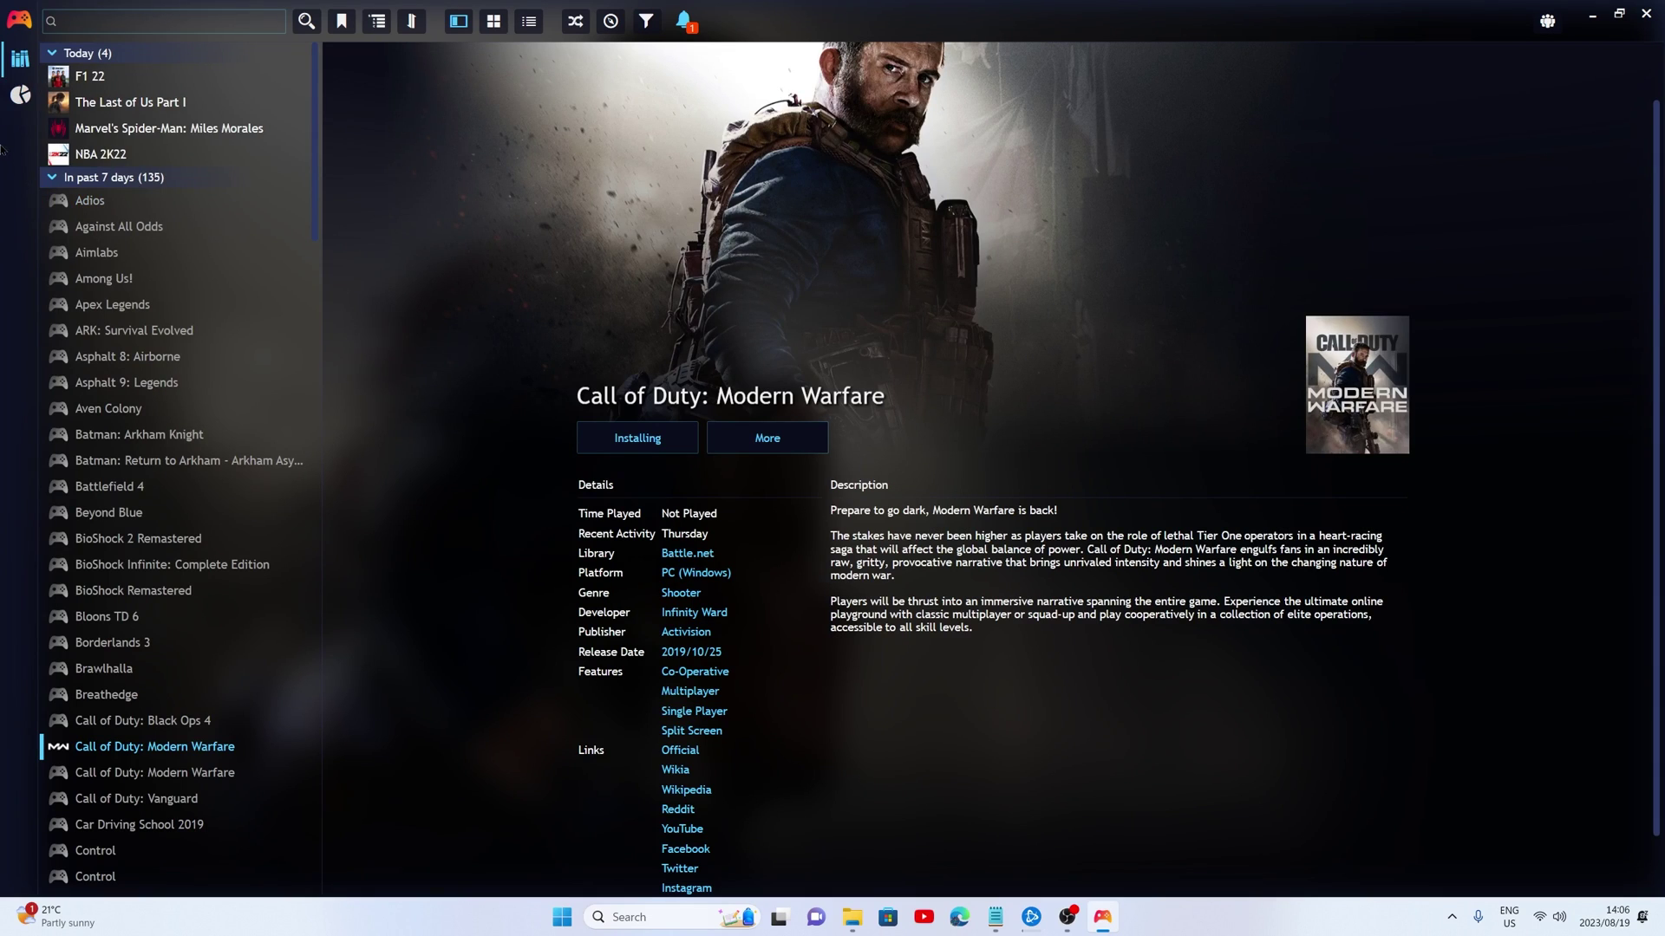
Step: Add WWE 2K23 to the library by importing WWE2K23_x64 from C:\Program Files\Epic Games\WWE 2K23 through the automatic scan dialog
{"action": "left_click", "coordinate": [12, 26]}
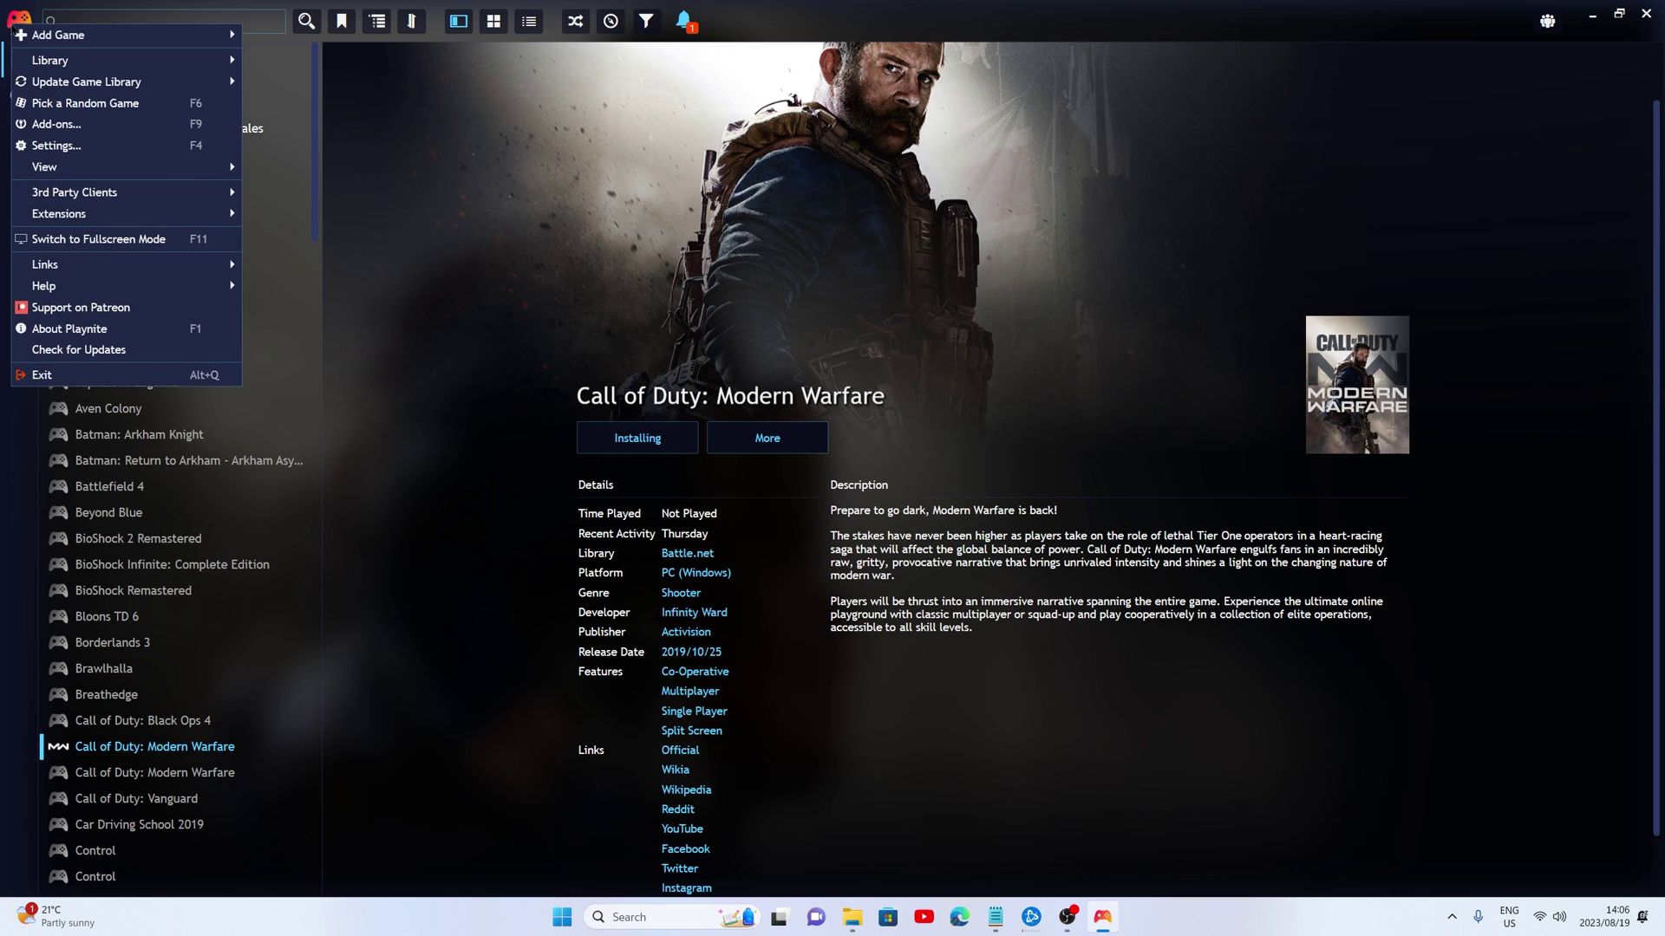
{"action": "mouse_move", "coordinate": [45, 33]}
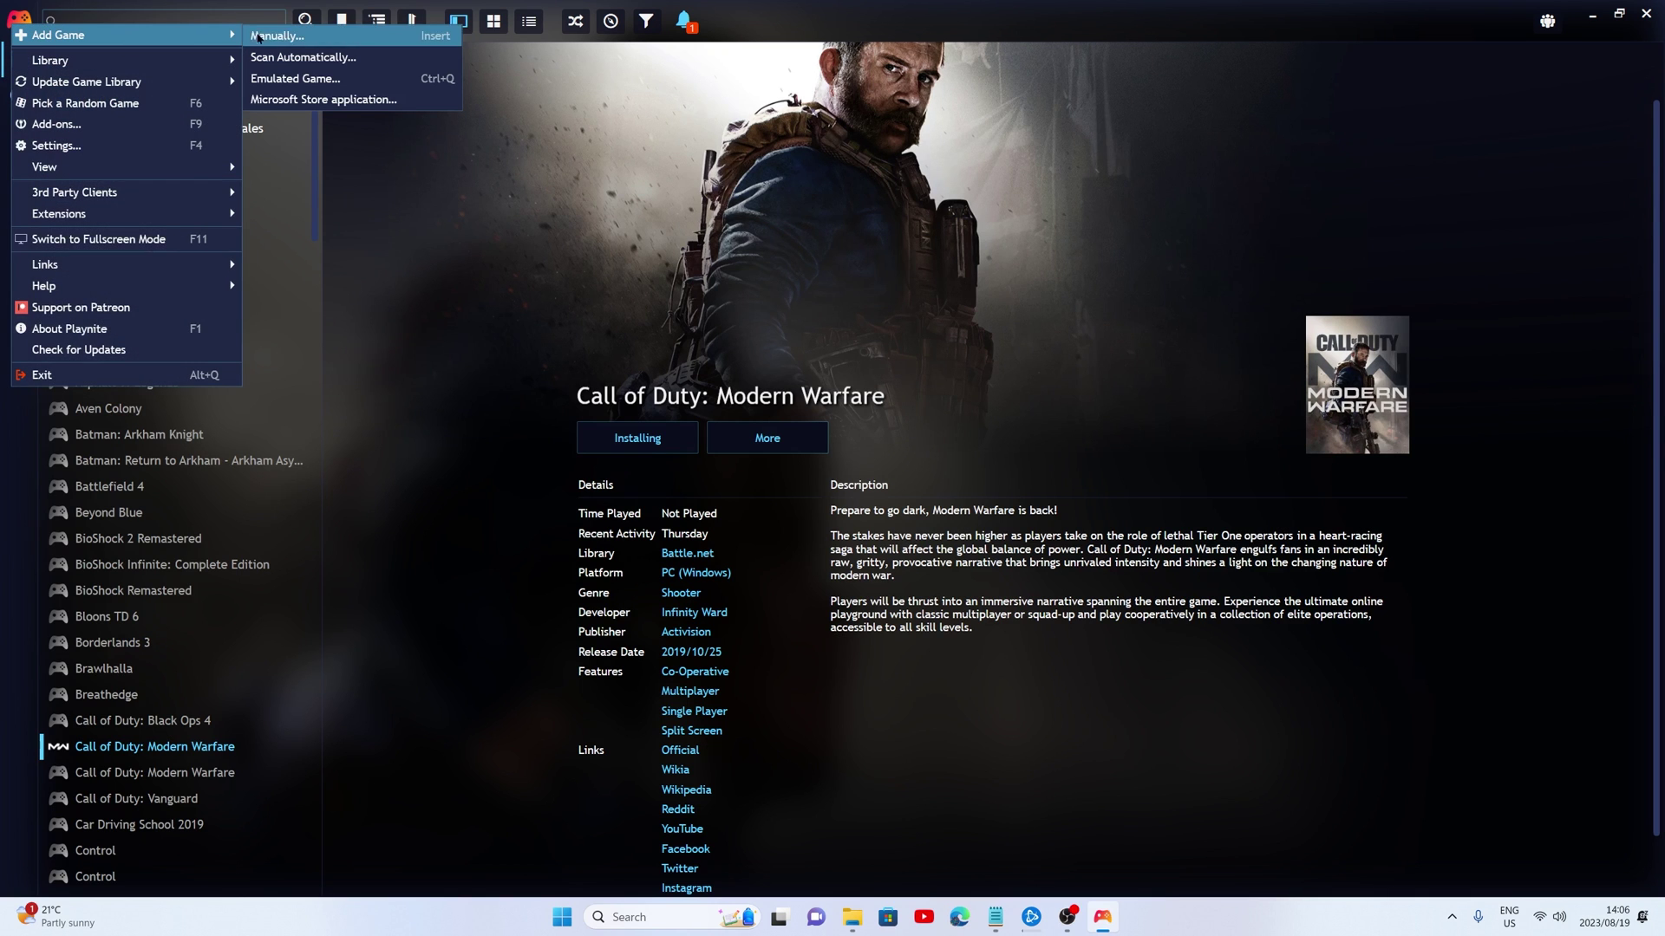
{"action": "left_click", "coordinate": [318, 58]}
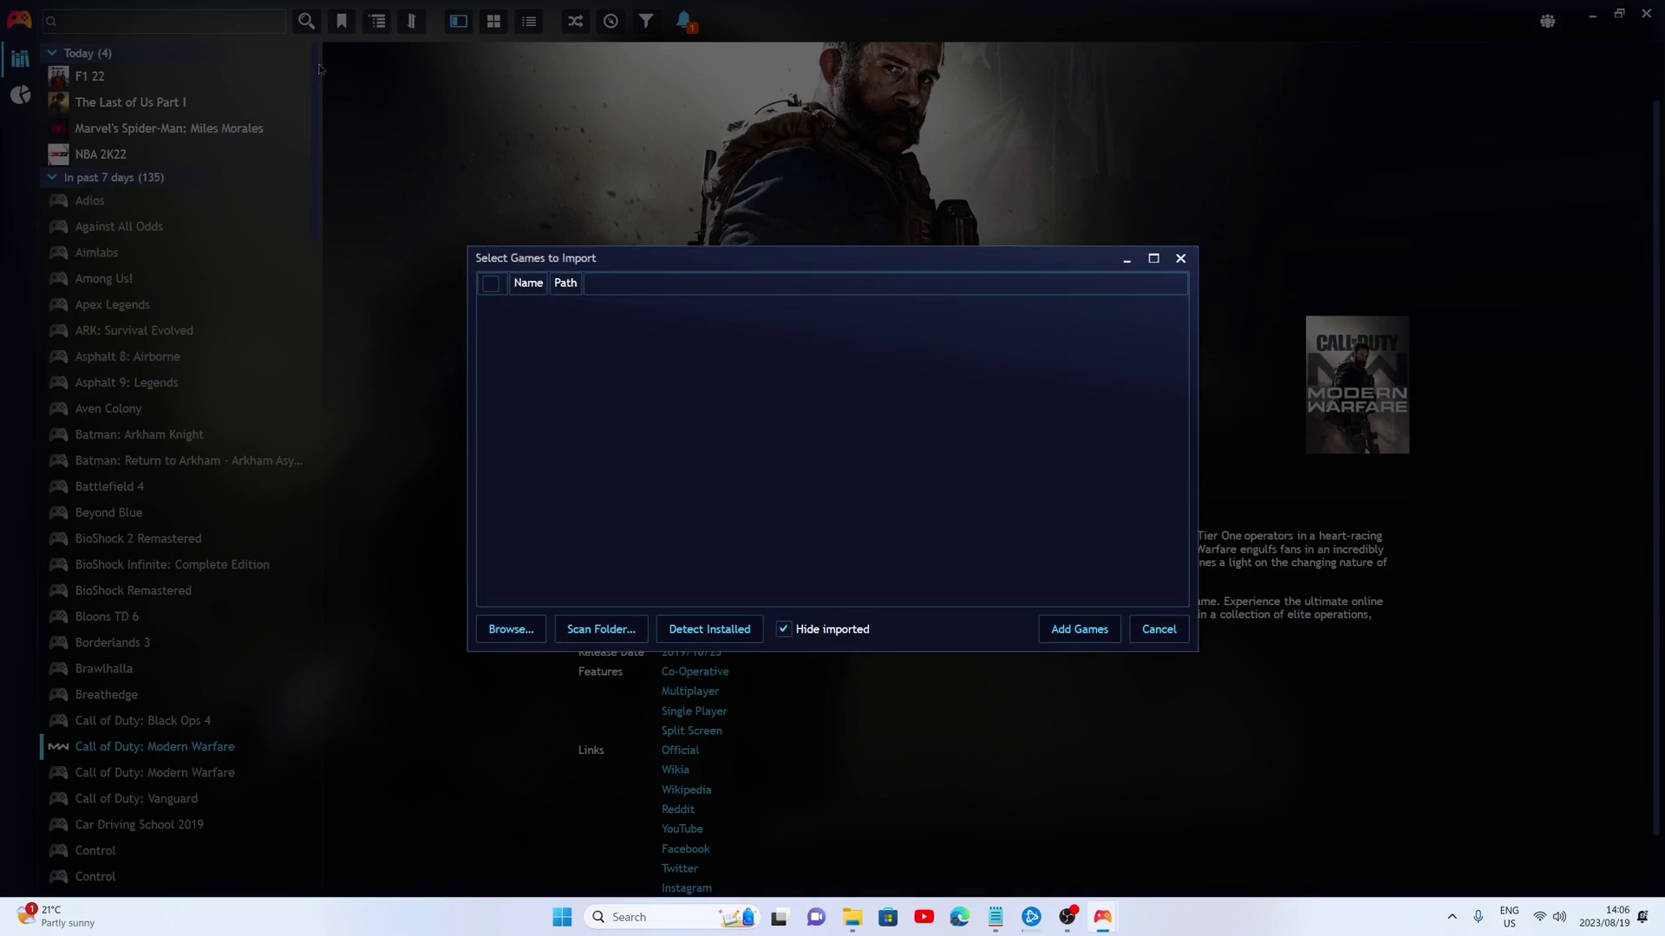
{"action": "left_click", "coordinate": [518, 632]}
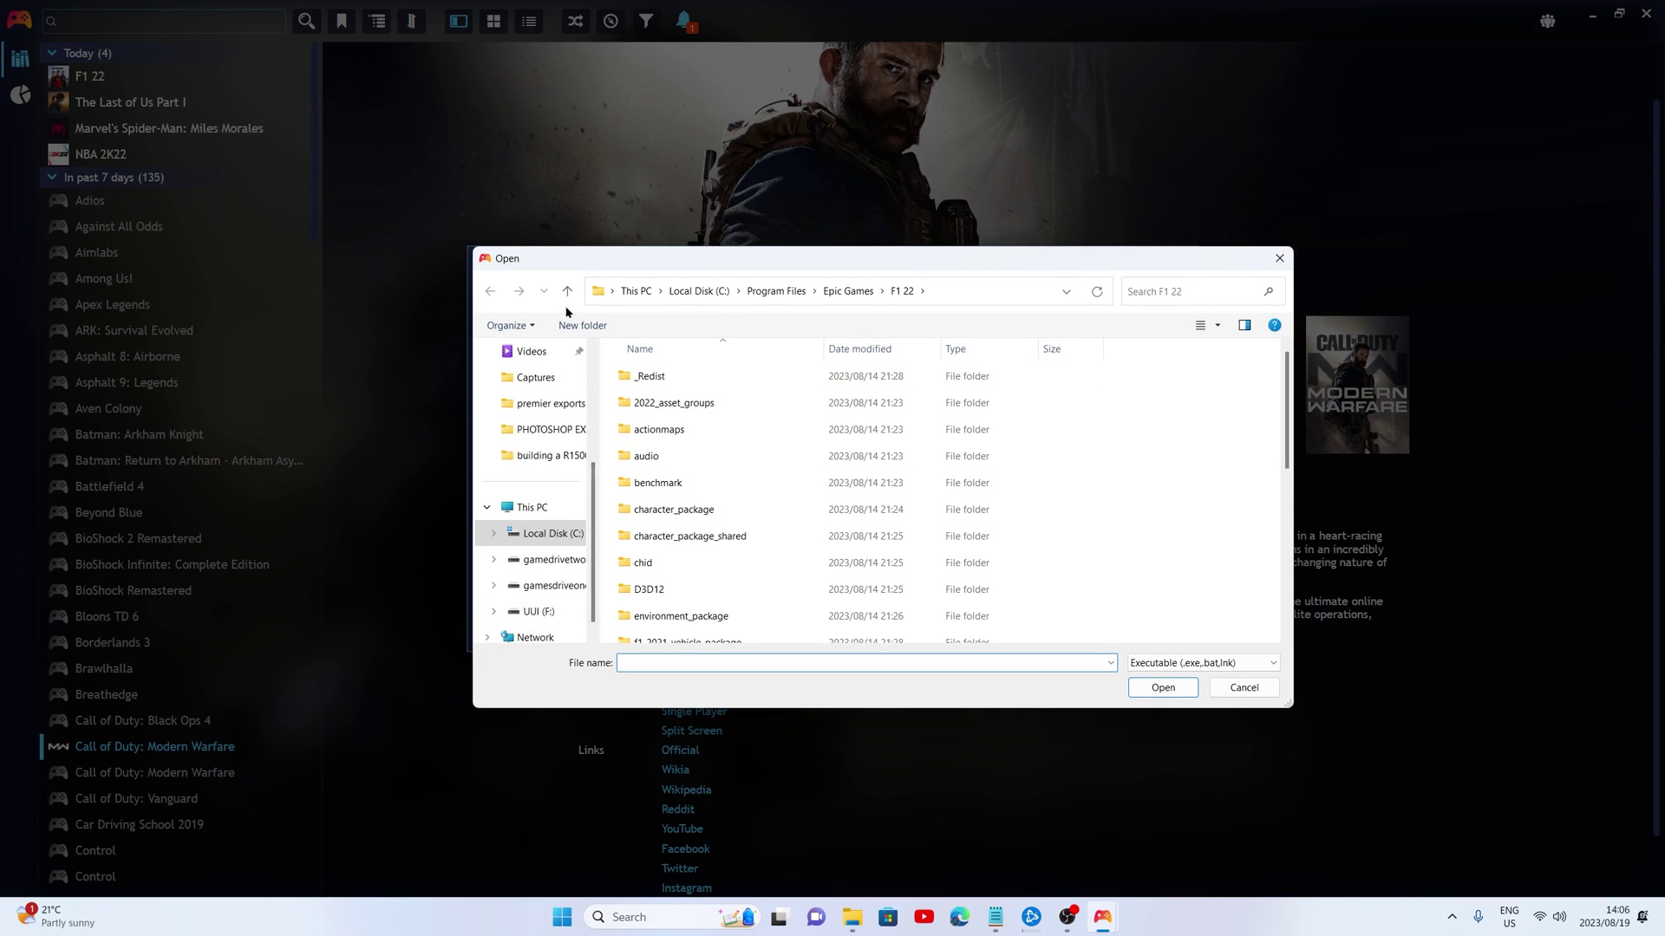
{"action": "scroll", "coordinate": [698, 537], "scroll_direction": "down", "scroll_amount": 5}
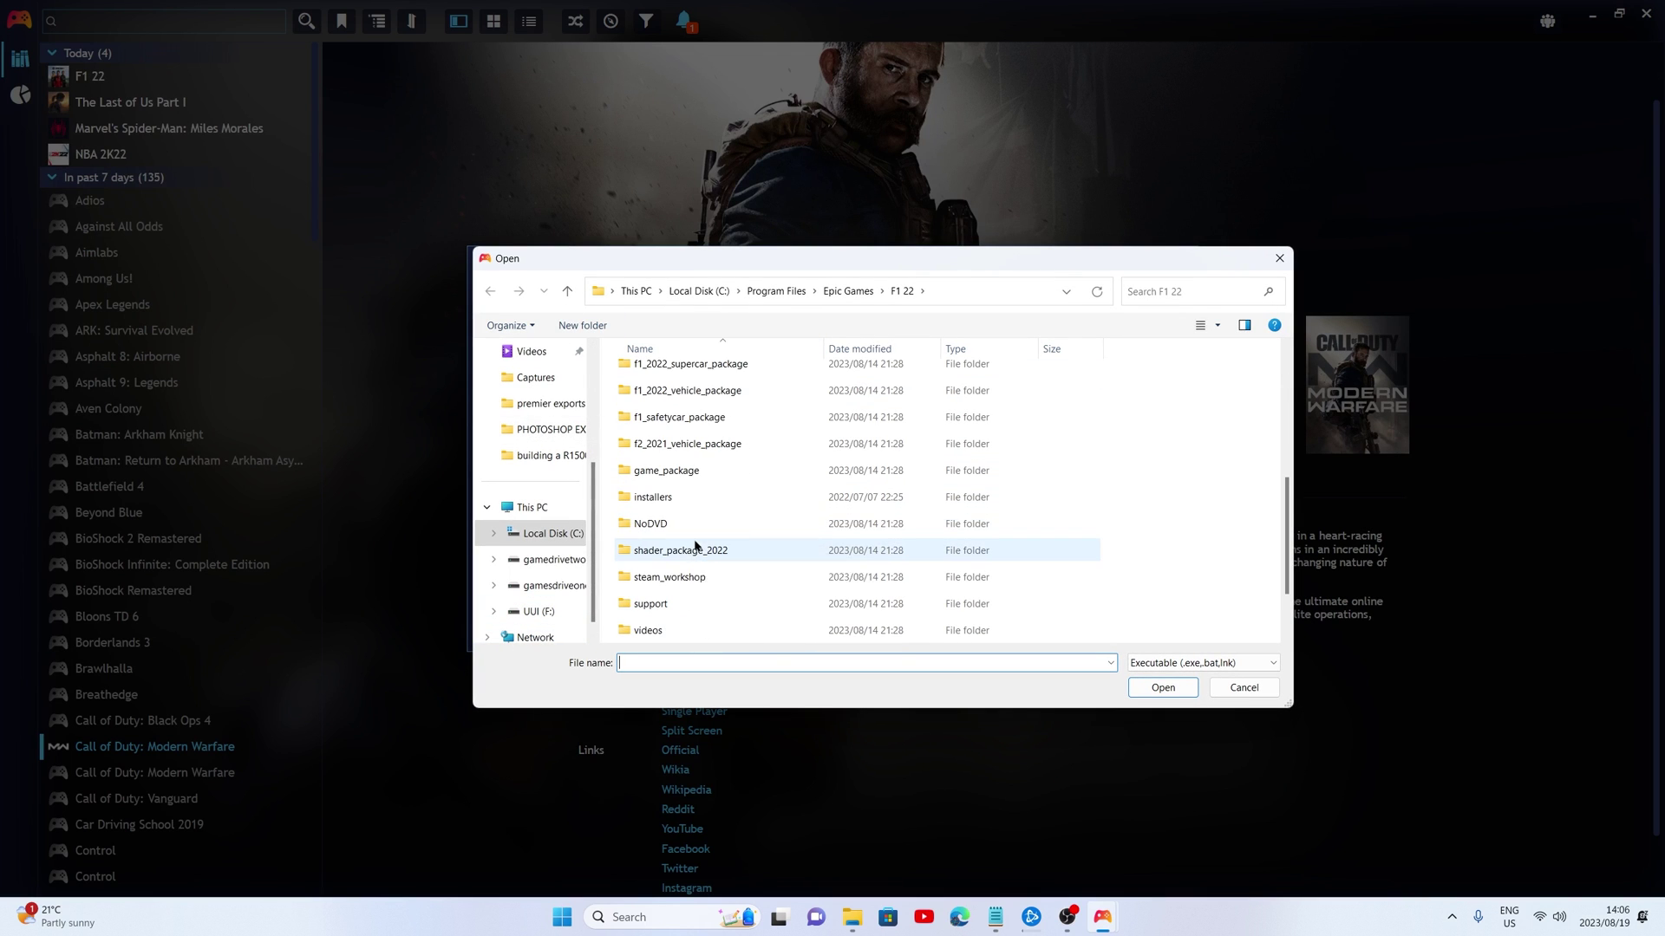
{"action": "left_click", "coordinate": [567, 291]}
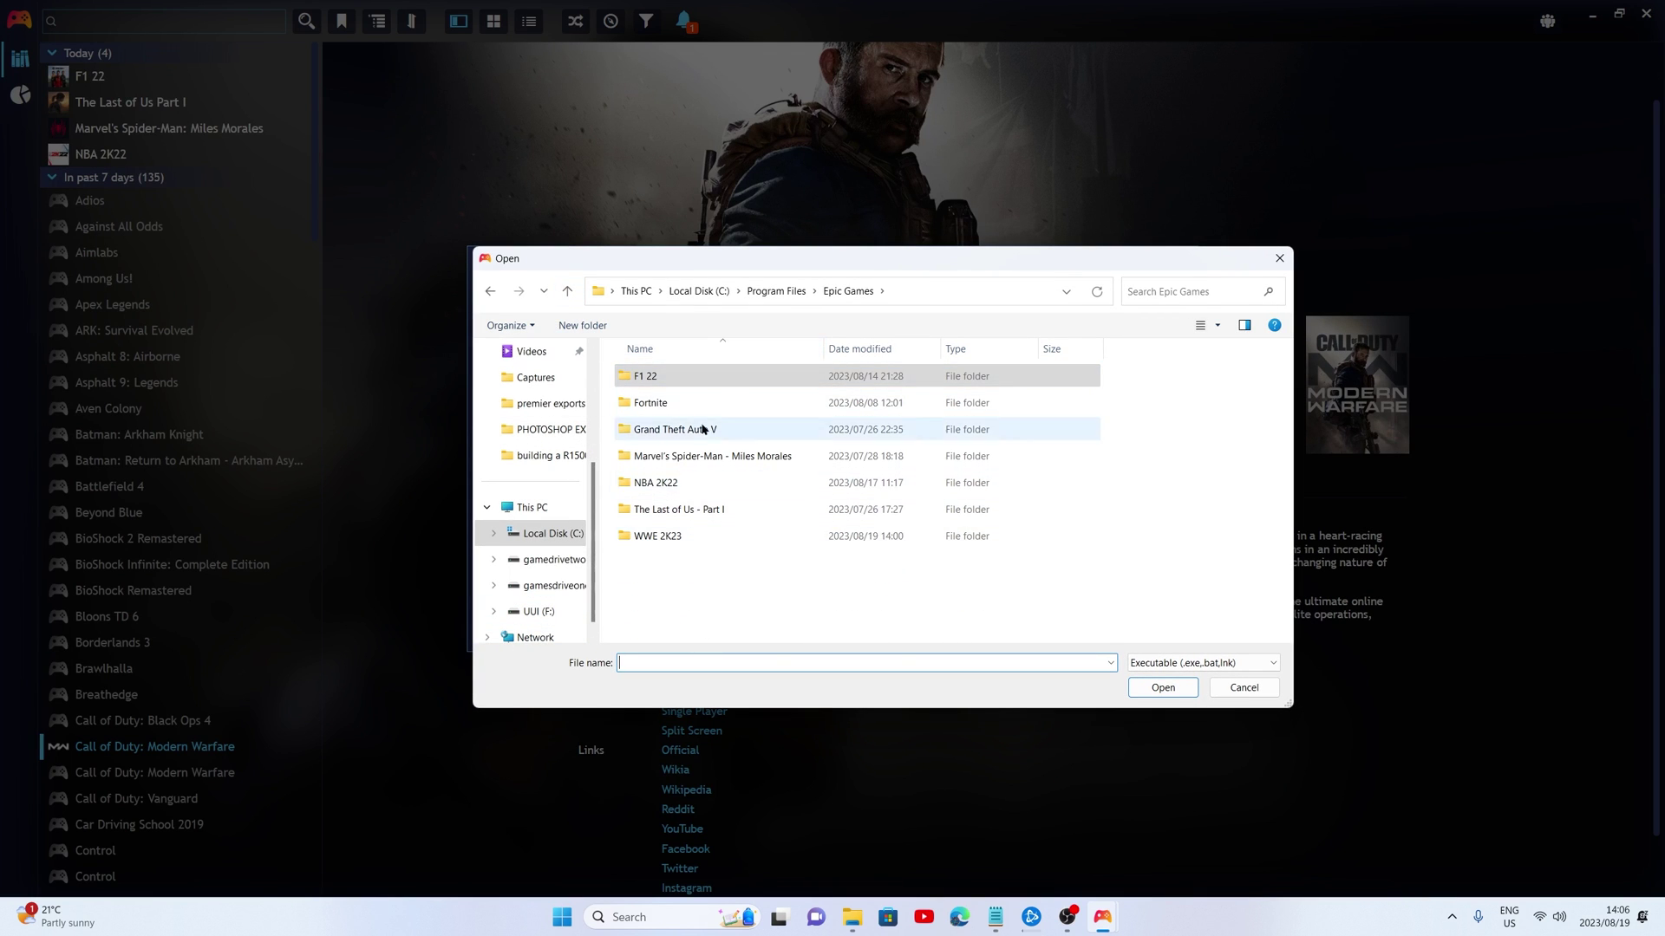
{"action": "double_click", "coordinate": [684, 536]}
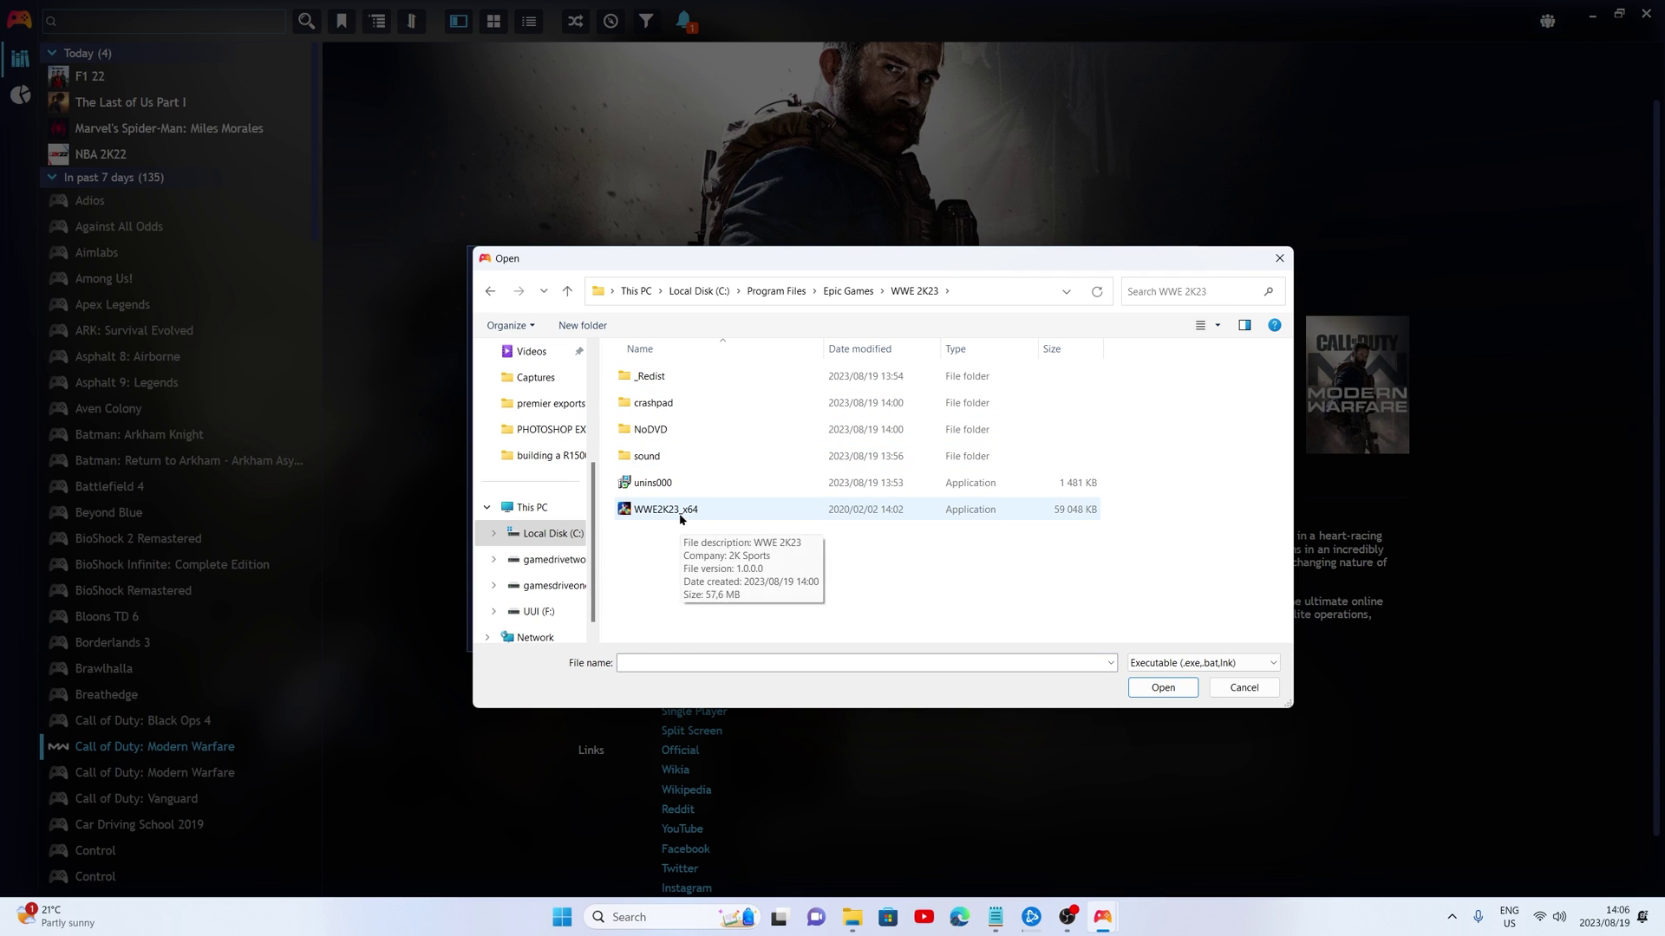
{"action": "double_click", "coordinate": [681, 512]}
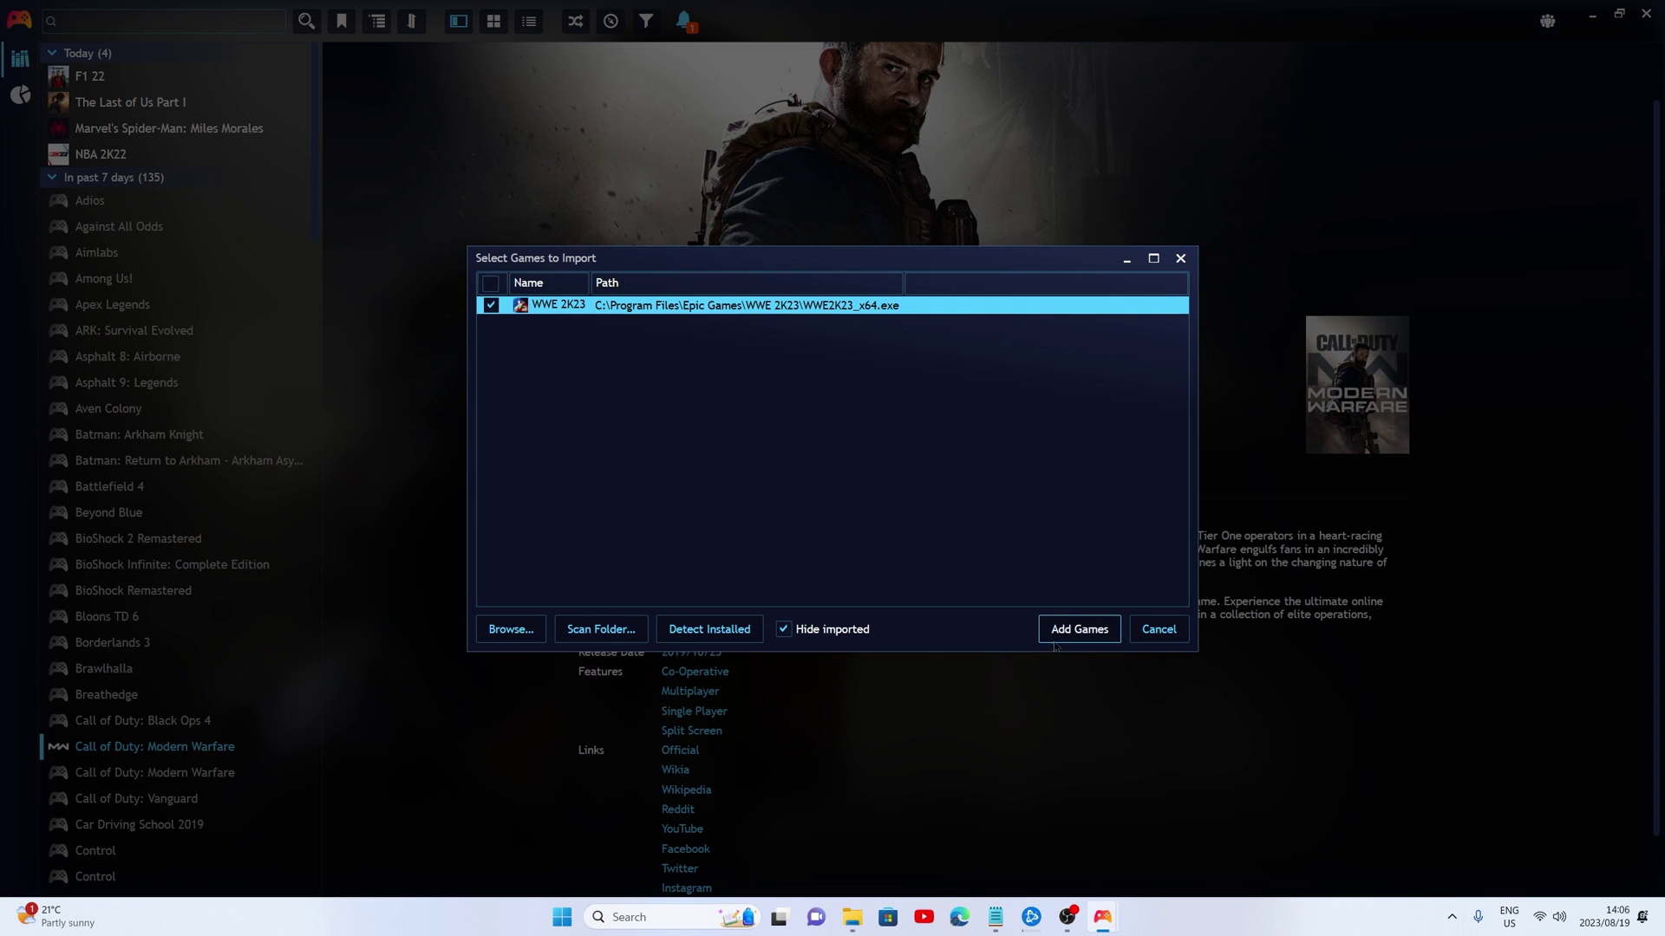
{"action": "left_click", "coordinate": [1078, 630]}
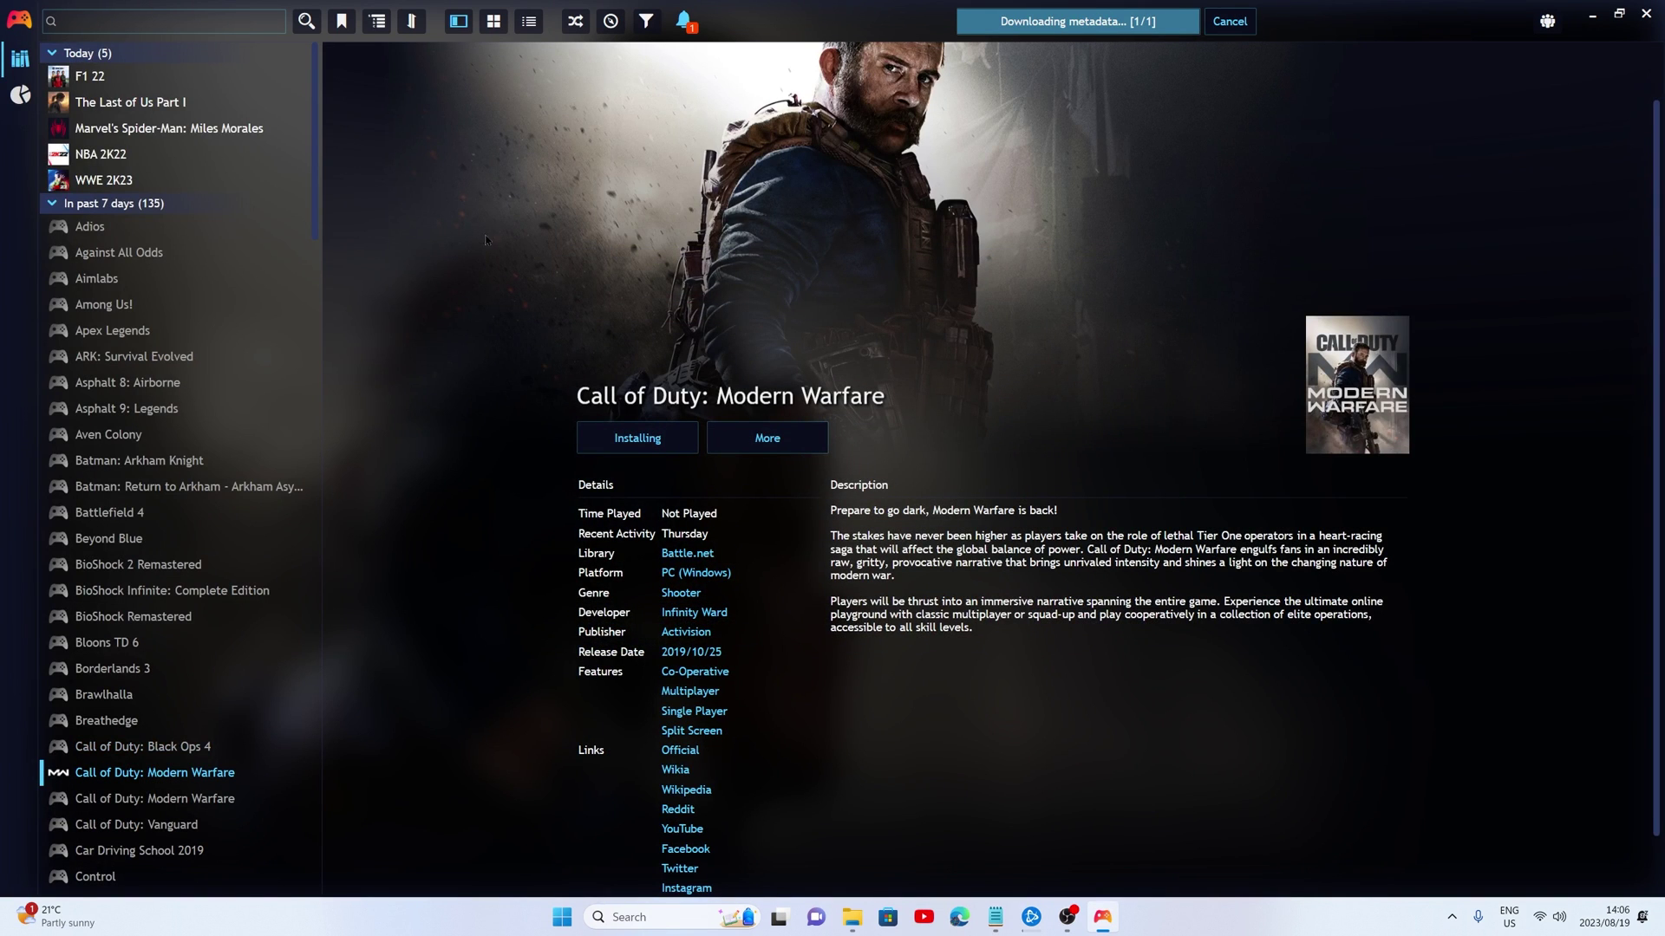
Step: View the details of WWE 2K23 and look through the library as a cover grid
{"action": "left_click", "coordinate": [201, 183]}
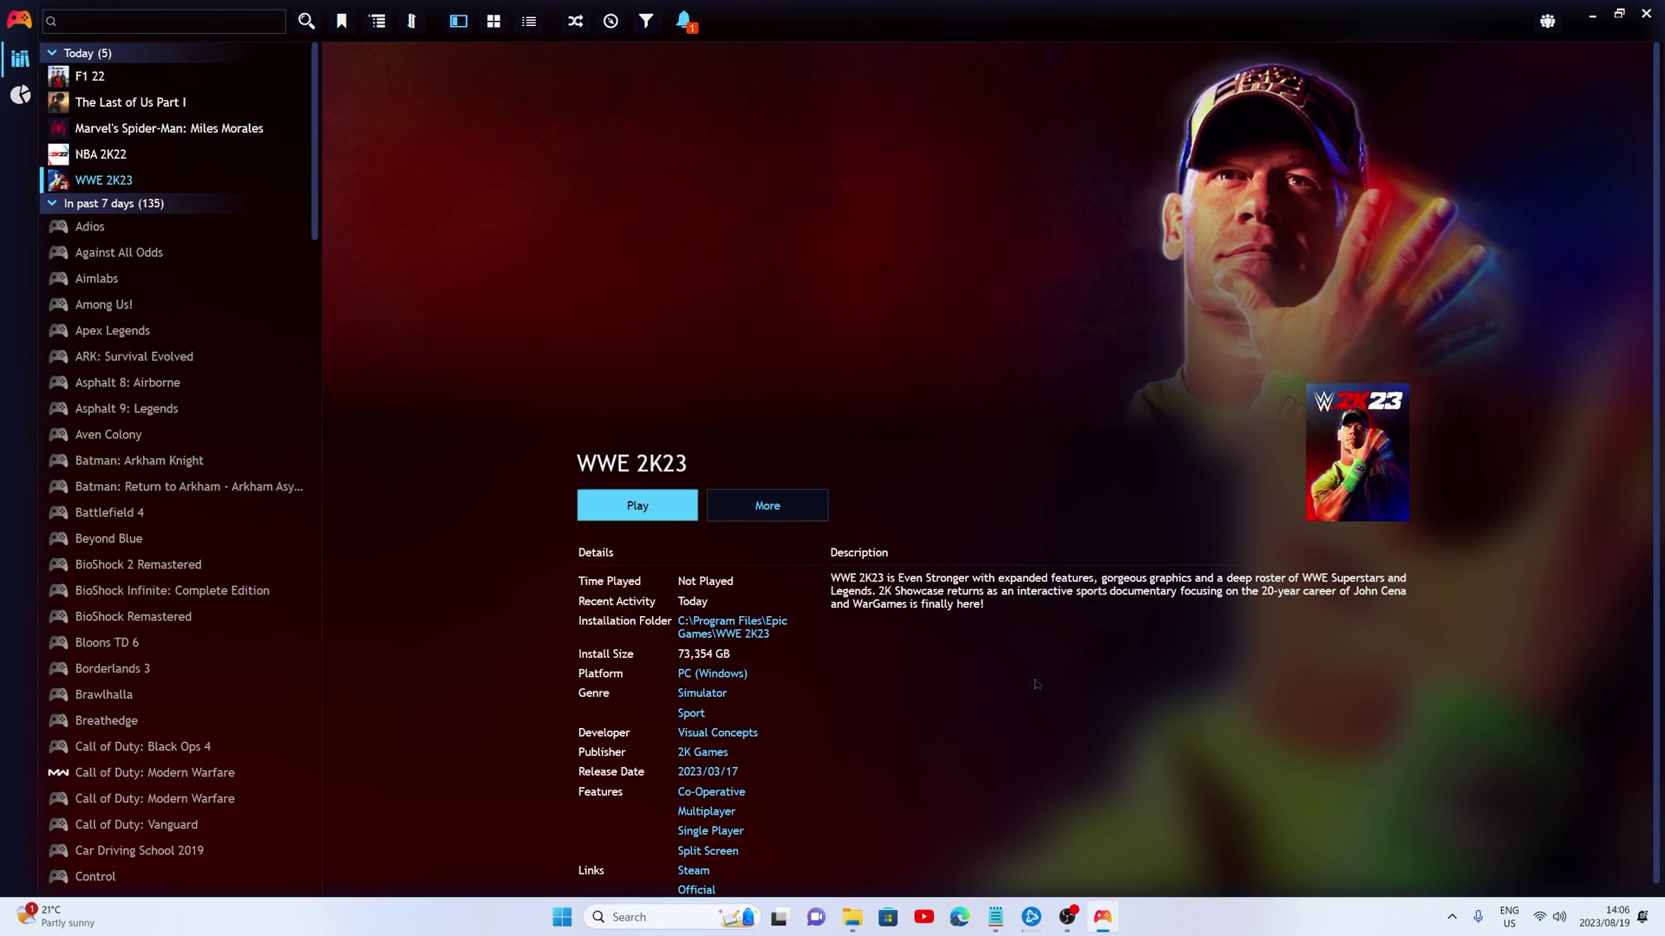
{"action": "scroll", "coordinate": [894, 685], "scroll_direction": "down", "scroll_amount": 1}
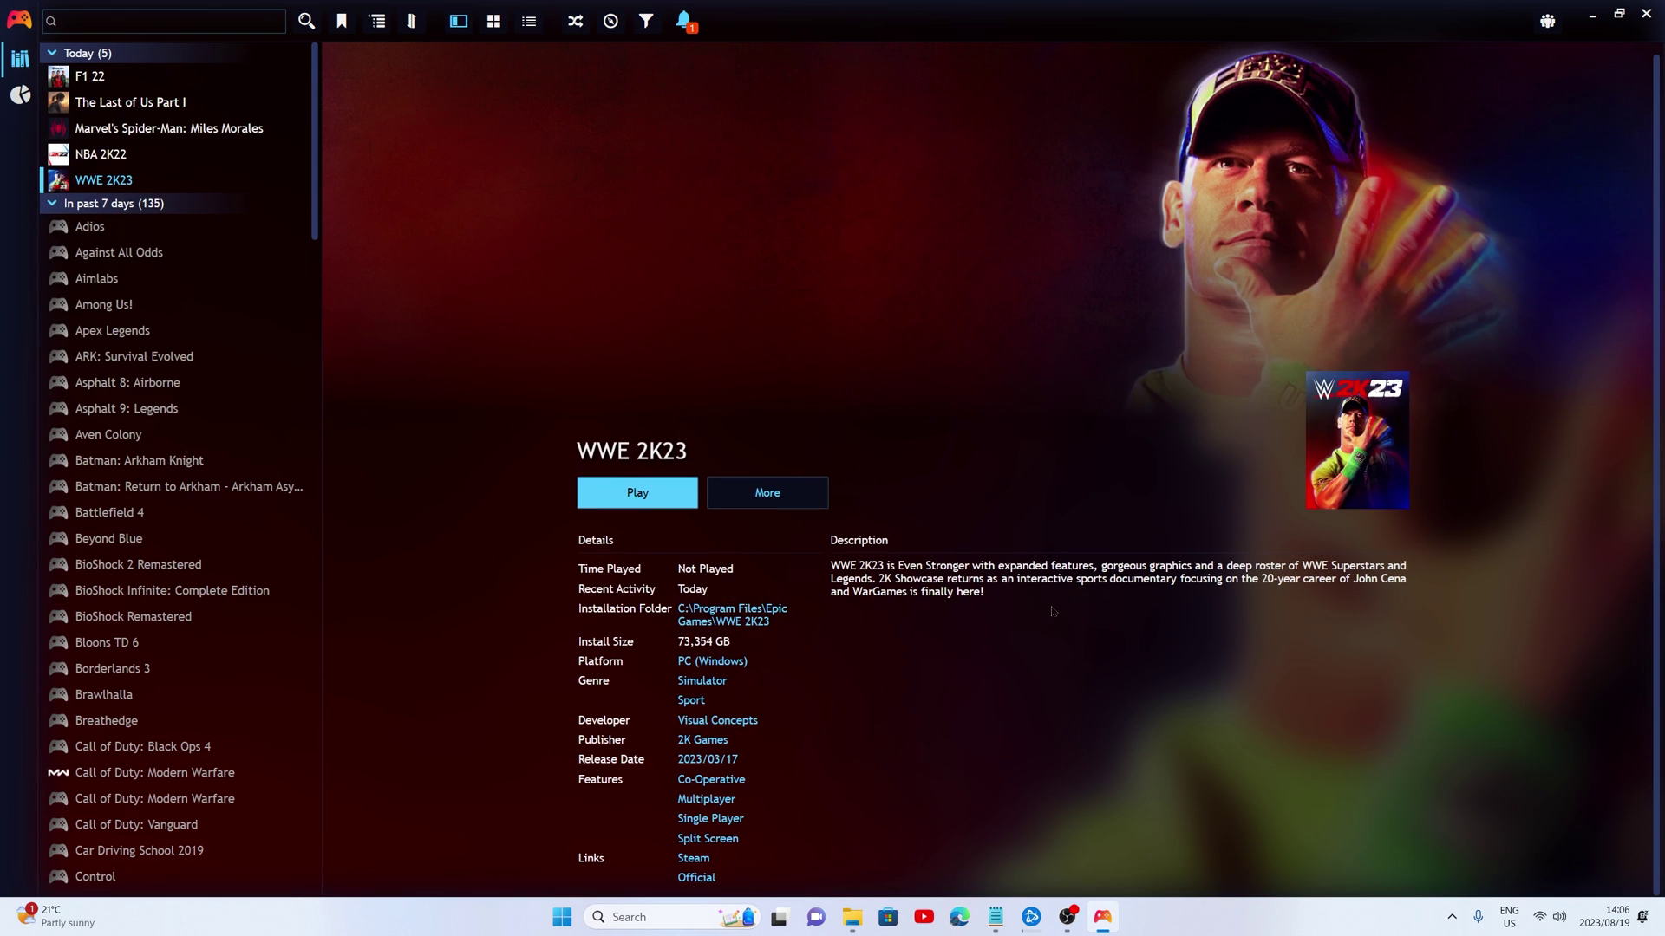
{"action": "left_click", "coordinate": [491, 29]}
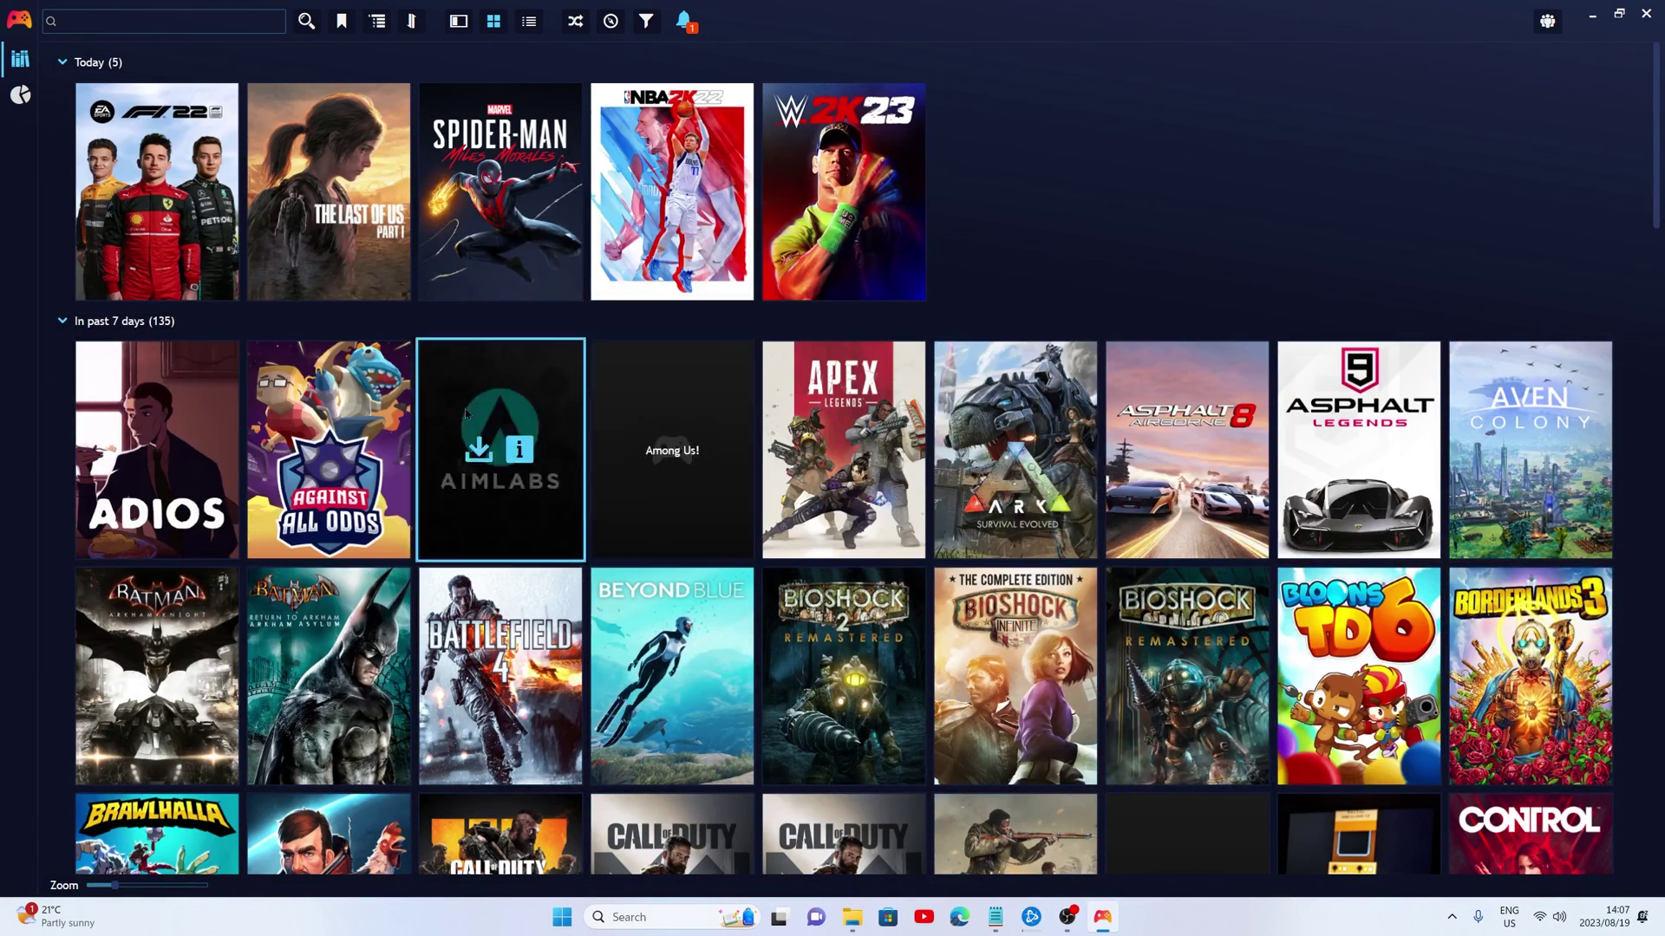
{"action": "scroll", "coordinate": [562, 614], "scroll_direction": "down", "scroll_amount": 2}
{"action": "scroll", "coordinate": [672, 598], "scroll_direction": "down", "scroll_amount": 2}
Step: Show the library as a detailed list and look through its games, genres, play times and sources
{"action": "left_click", "coordinate": [529, 21]}
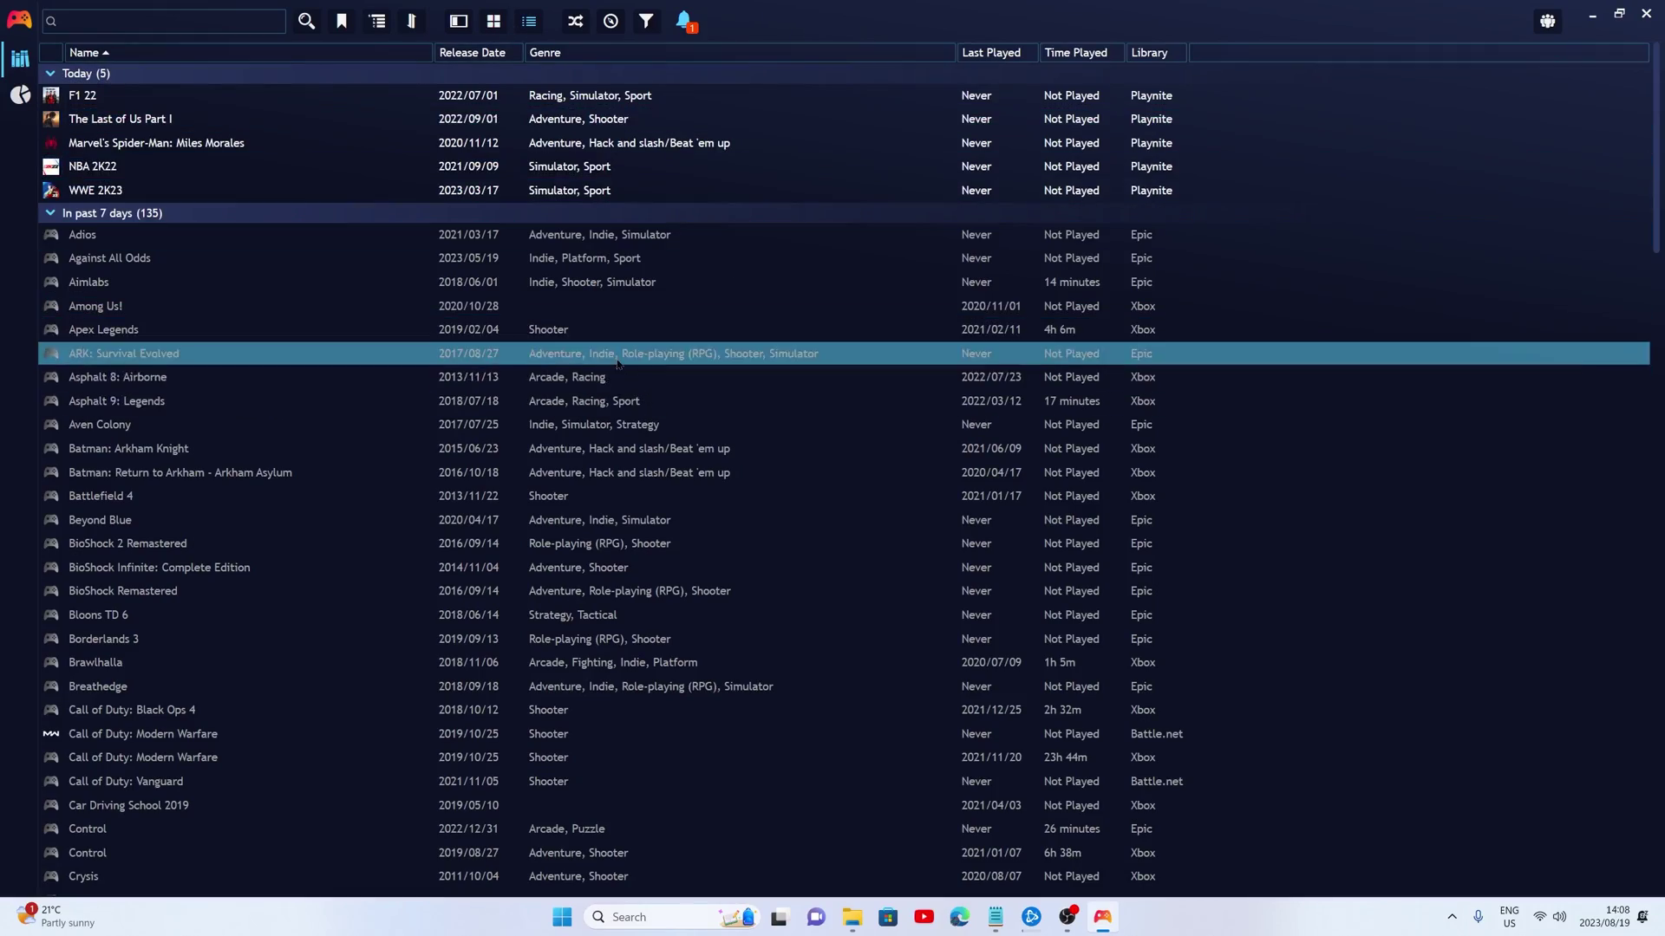
{"action": "scroll", "coordinate": [642, 621], "scroll_direction": "down", "scroll_amount": 2}
{"action": "scroll", "coordinate": [643, 621], "scroll_direction": "down", "scroll_amount": 10}
{"action": "scroll", "coordinate": [643, 590], "scroll_direction": "up", "scroll_amount": 15}
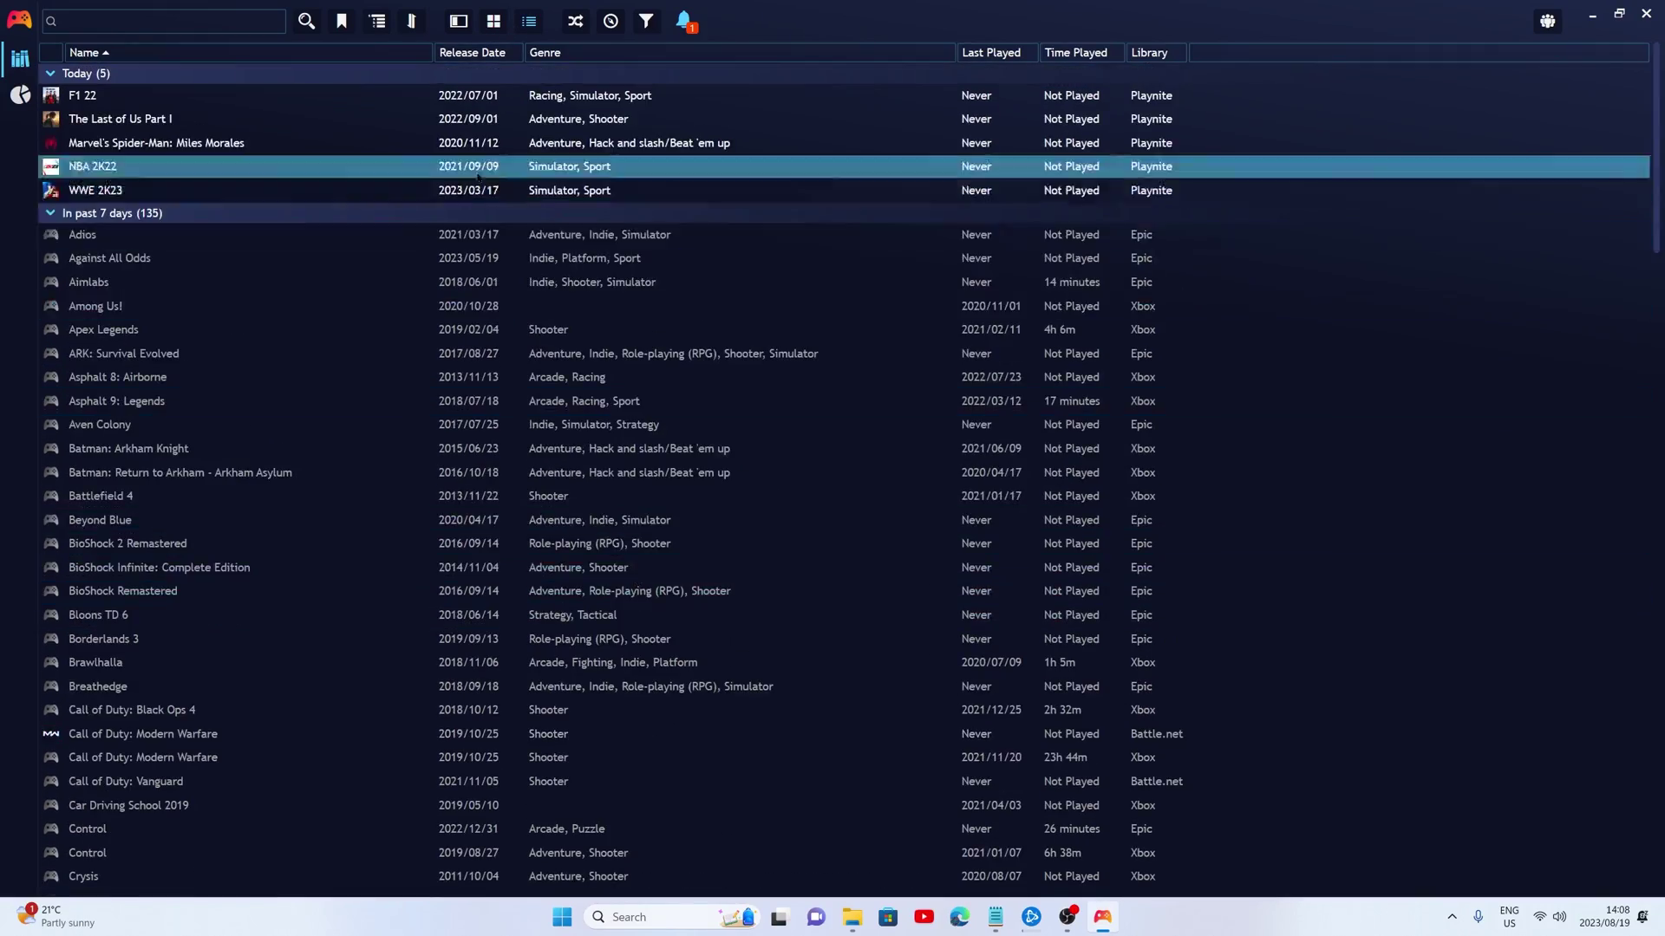
{"action": "scroll", "coordinate": [468, 298], "scroll_direction": "down", "scroll_amount": 15}
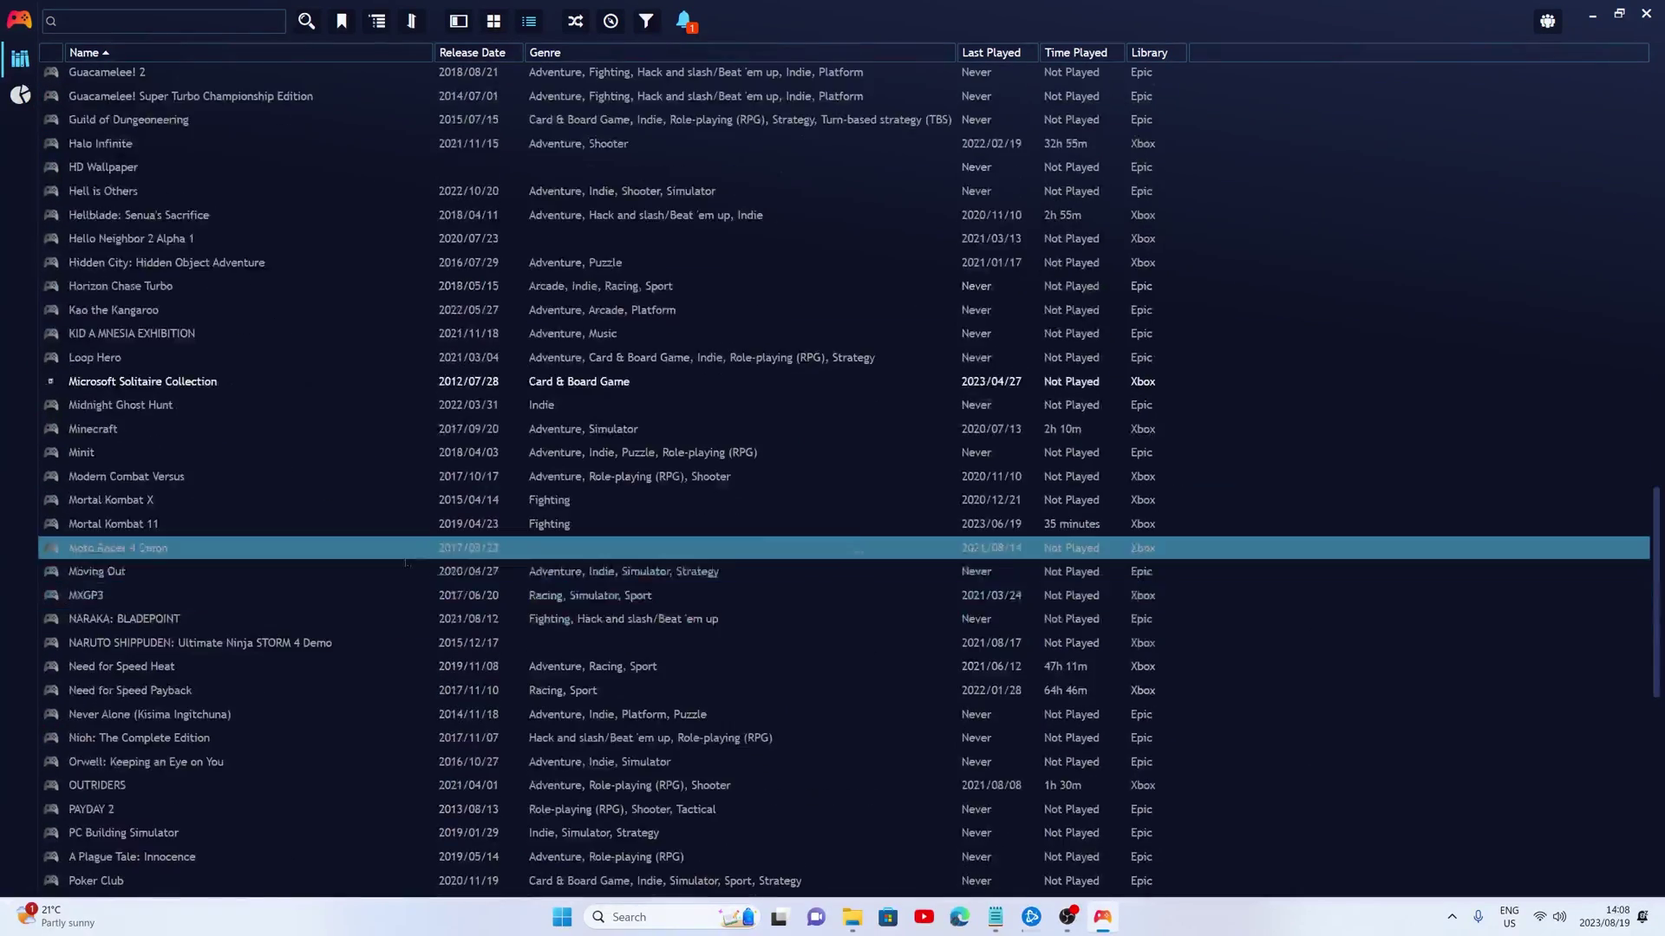
{"action": "scroll", "coordinate": [423, 177], "scroll_direction": "up", "scroll_amount": 12}
{"action": "scroll", "coordinate": [422, 177], "scroll_direction": "up", "scroll_amount": 4}
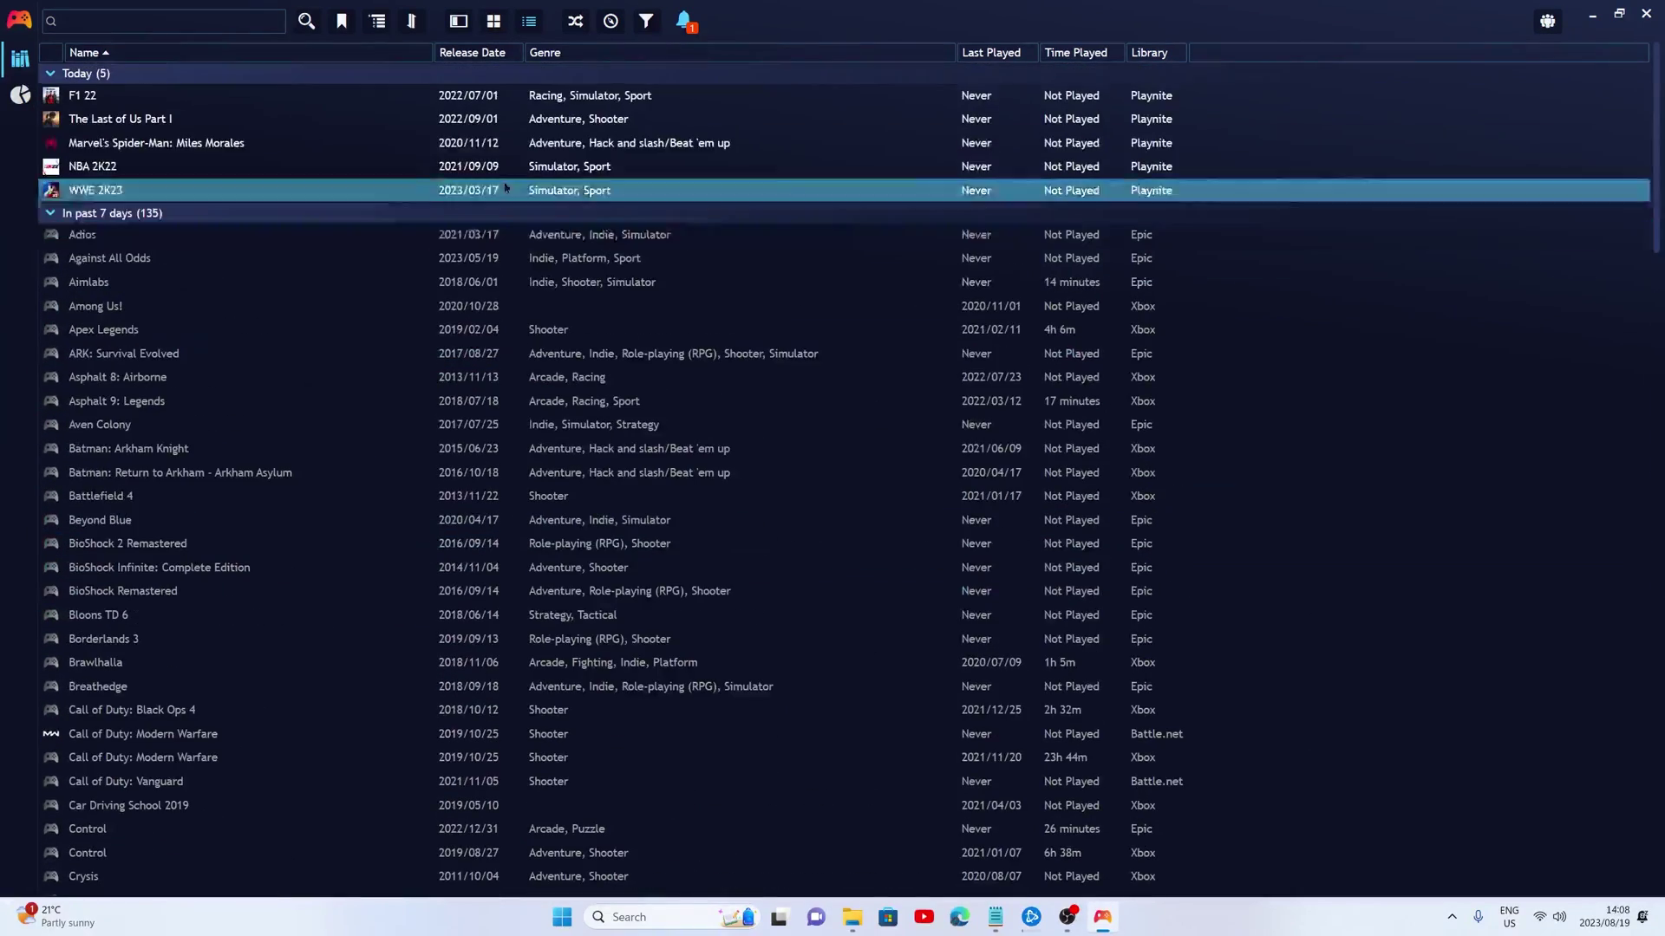
Step: Open the filter options and limit the library to Battle.net games, and after that to Epic games
{"action": "left_click", "coordinate": [646, 23]}
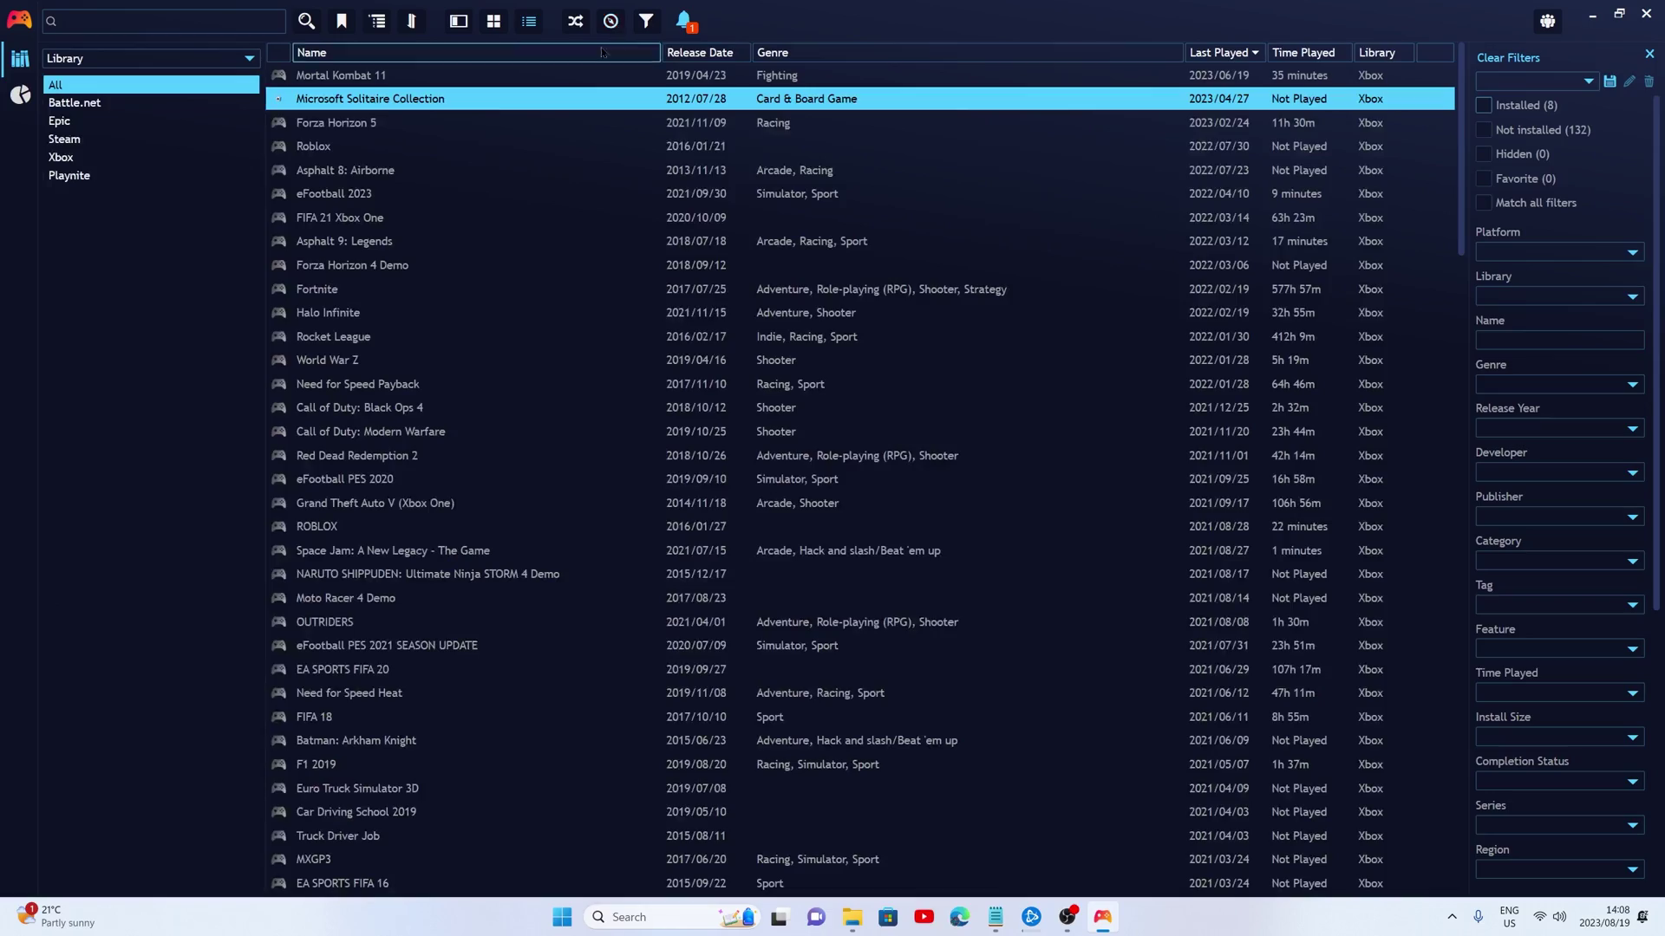
{"action": "left_click", "coordinate": [110, 105]}
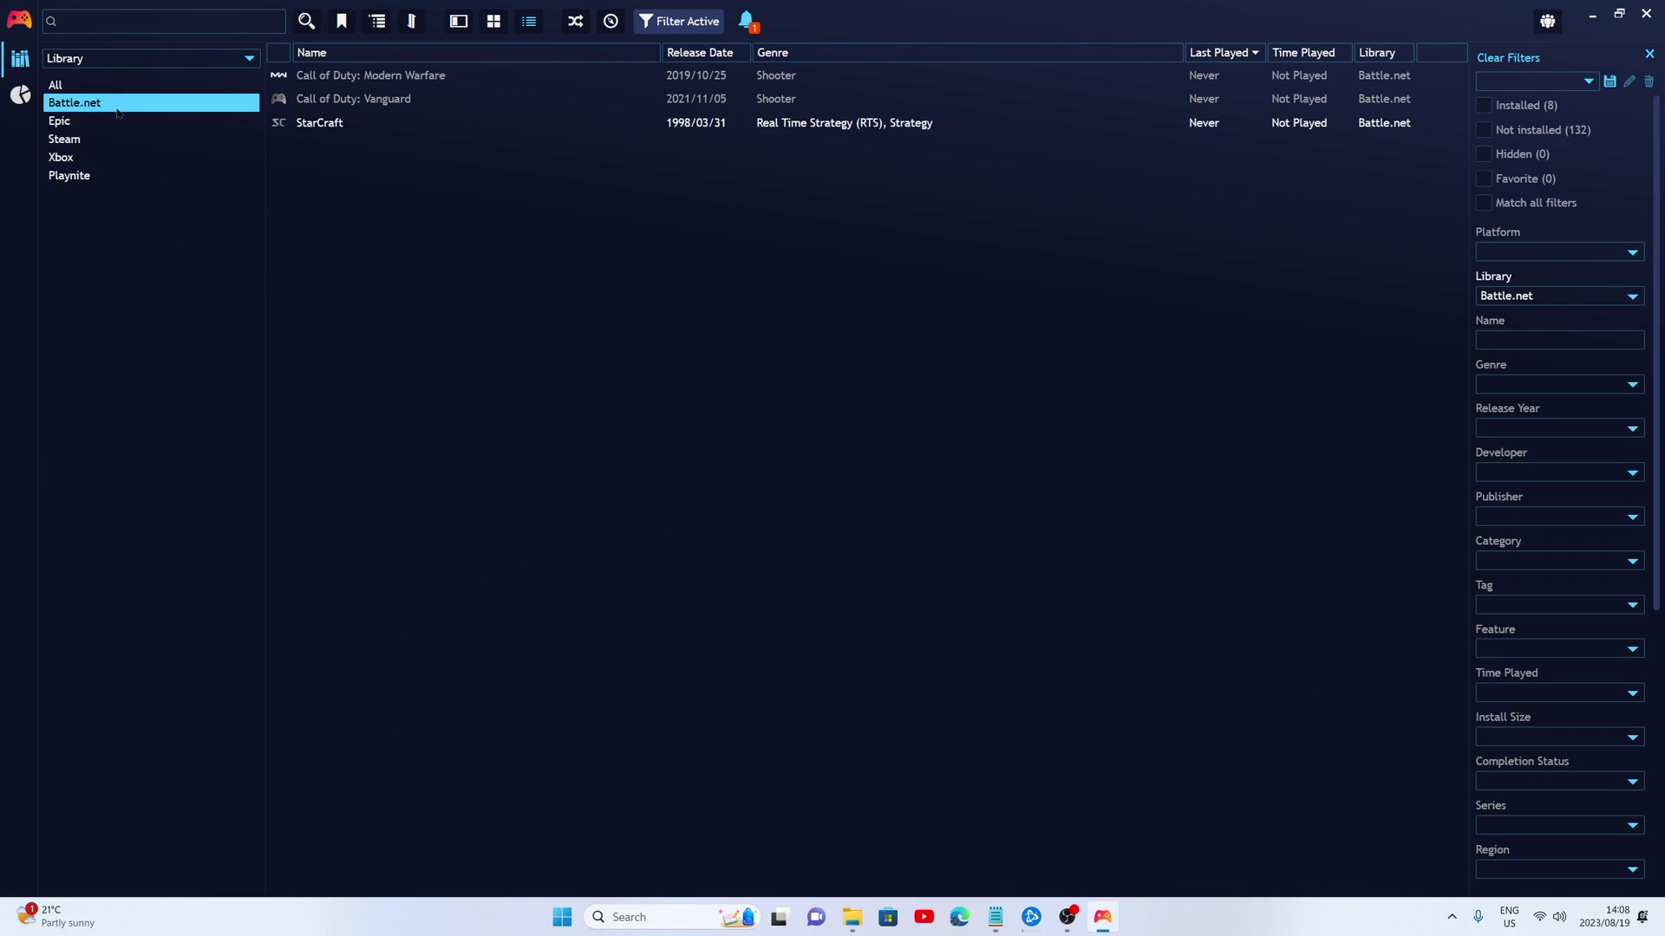
{"action": "left_click", "coordinate": [121, 121]}
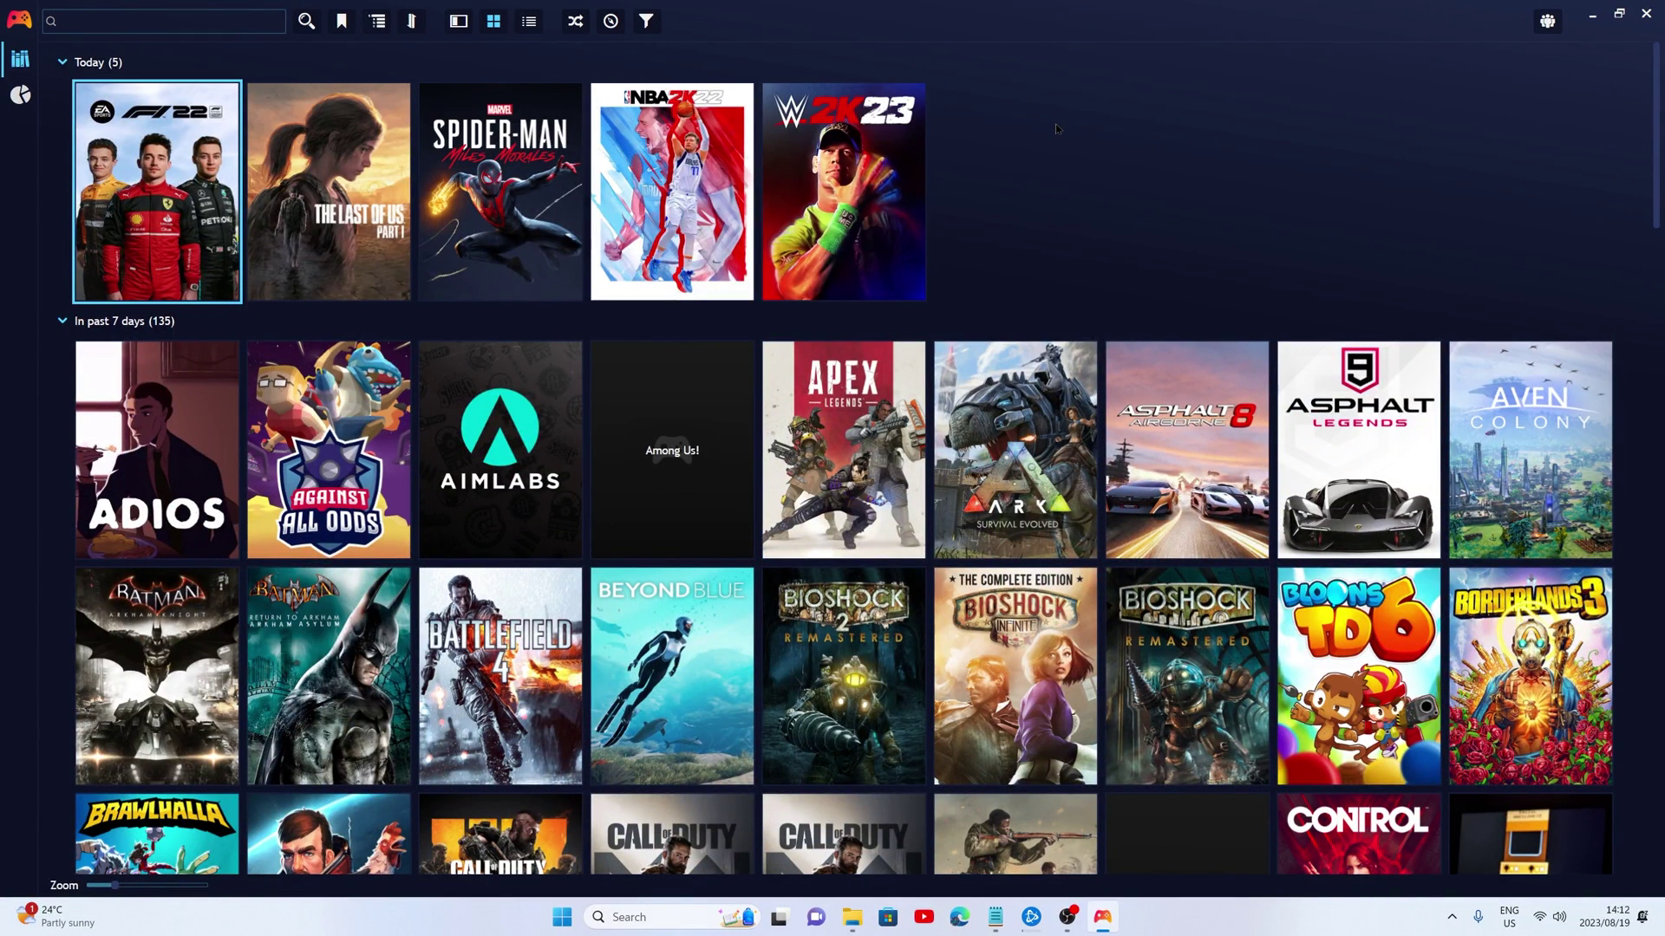
Step: Switch to fullscreen mode and set the background volume to its minimum in the audio settings
{"action": "key", "text": "F11"}
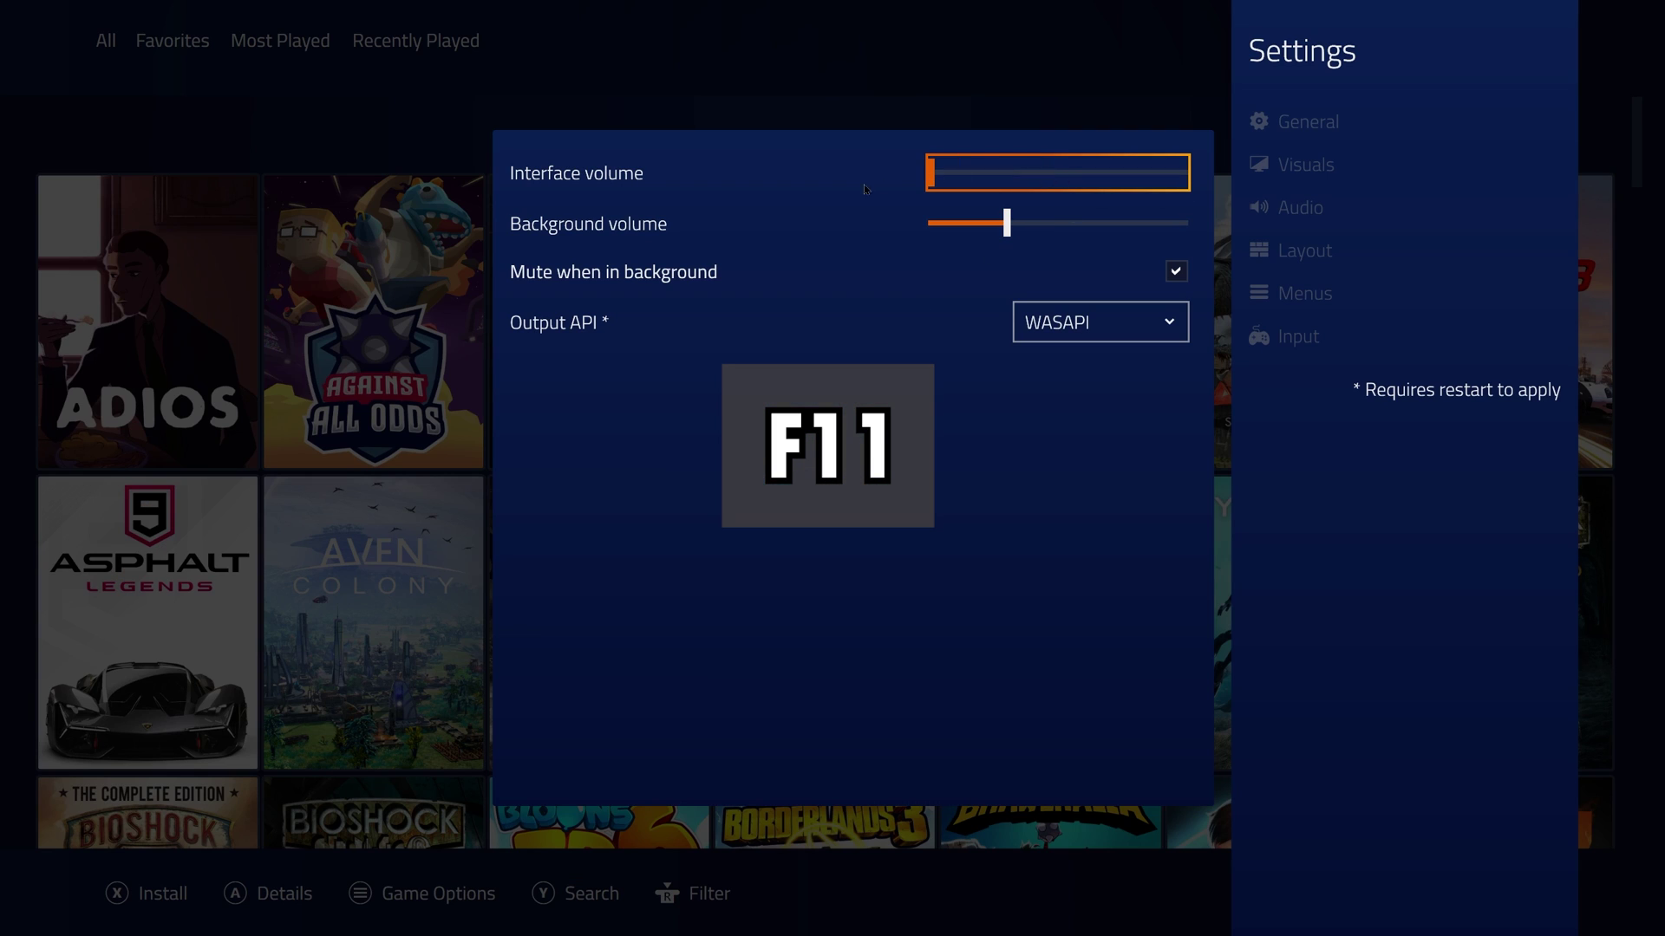
{"action": "left_click", "coordinate": [933, 227]}
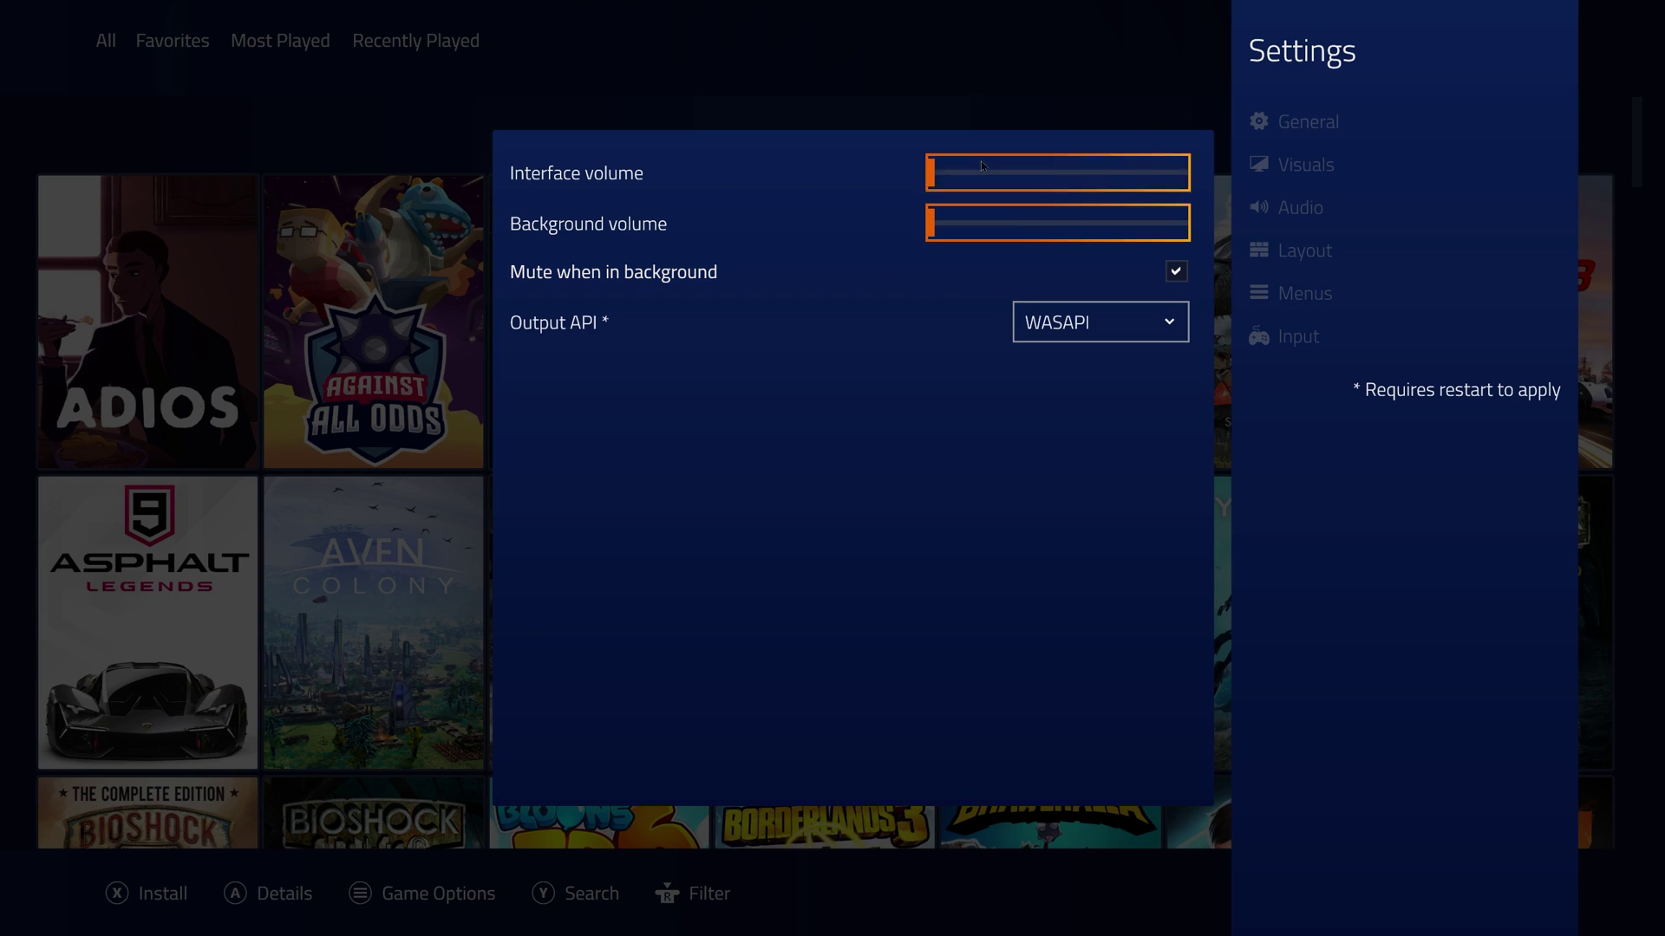
Step: Raise the interface volume in the audio settings, keep the background volume at its minimum, and leave the settings
{"action": "left_click", "coordinate": [998, 181]}
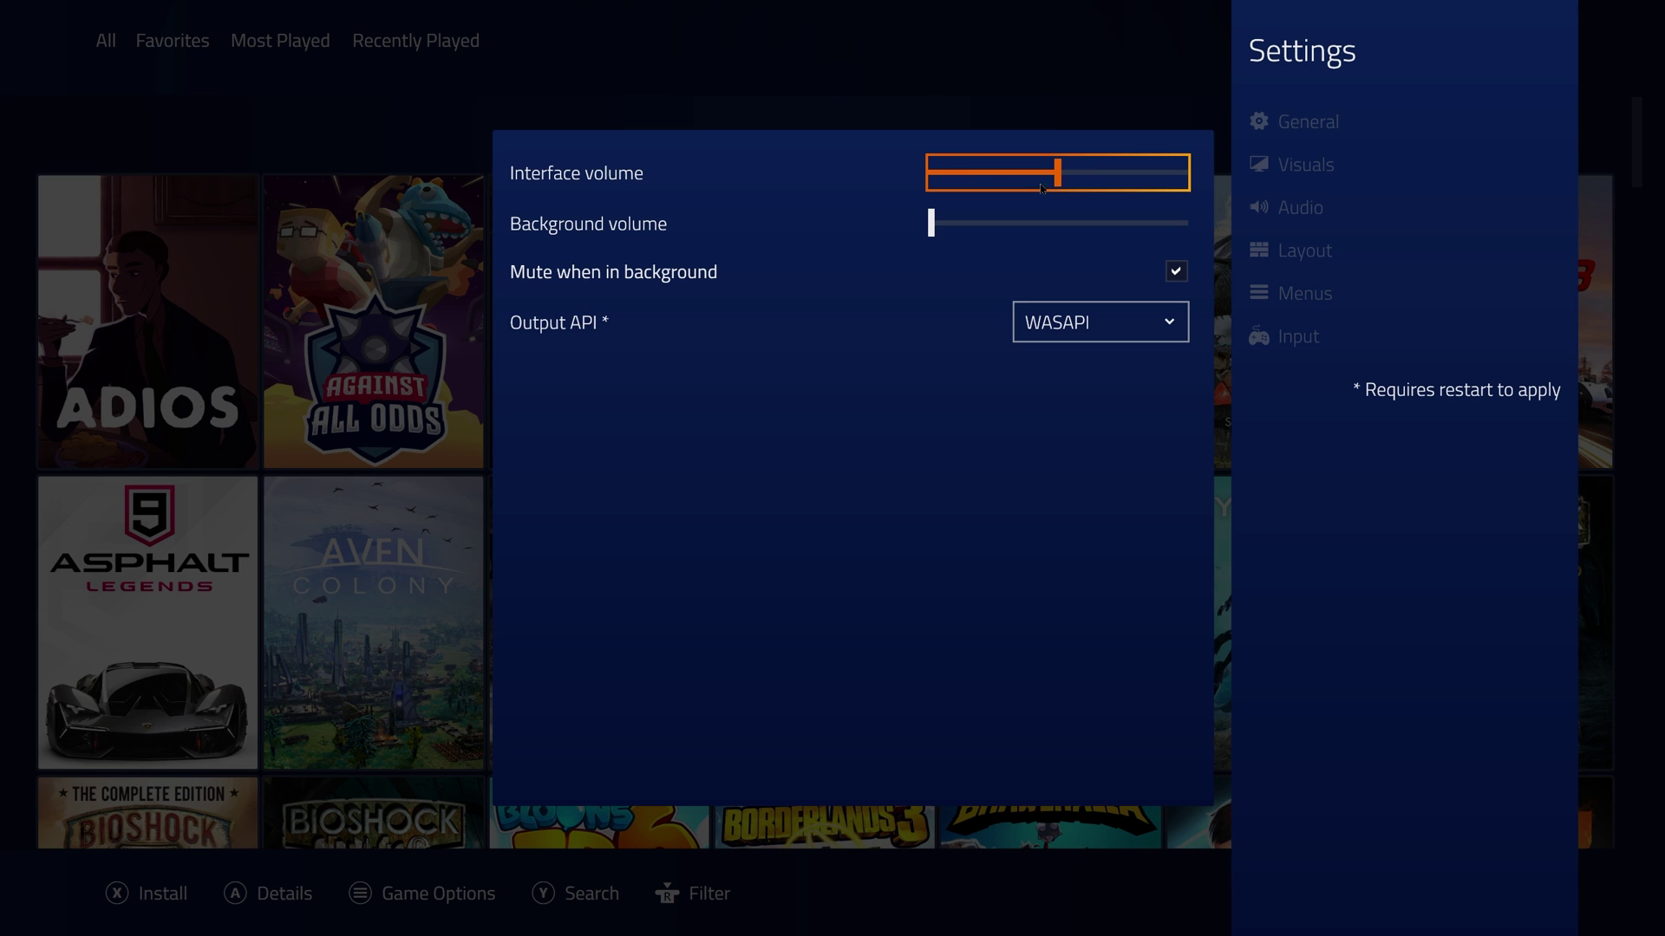
{"action": "left_click", "coordinate": [962, 238]}
{"action": "key", "text": "Escape"}
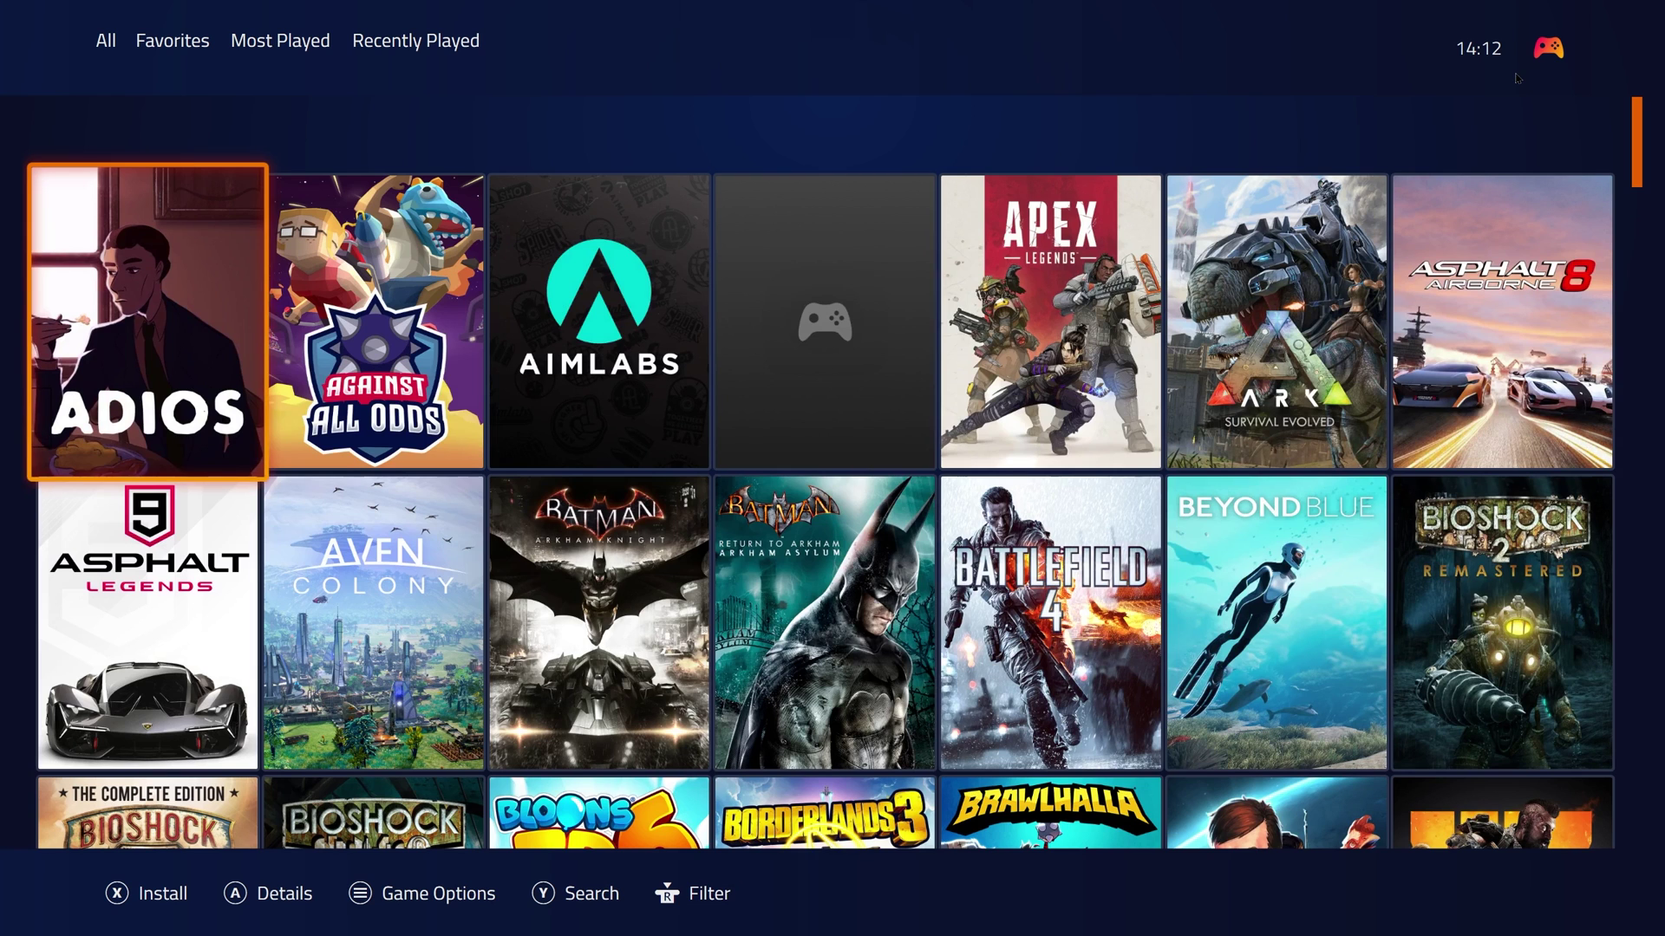
Step: Start a game library update, and return to desktop mode even though a background task is still running
{"action": "left_click", "coordinate": [1548, 50]}
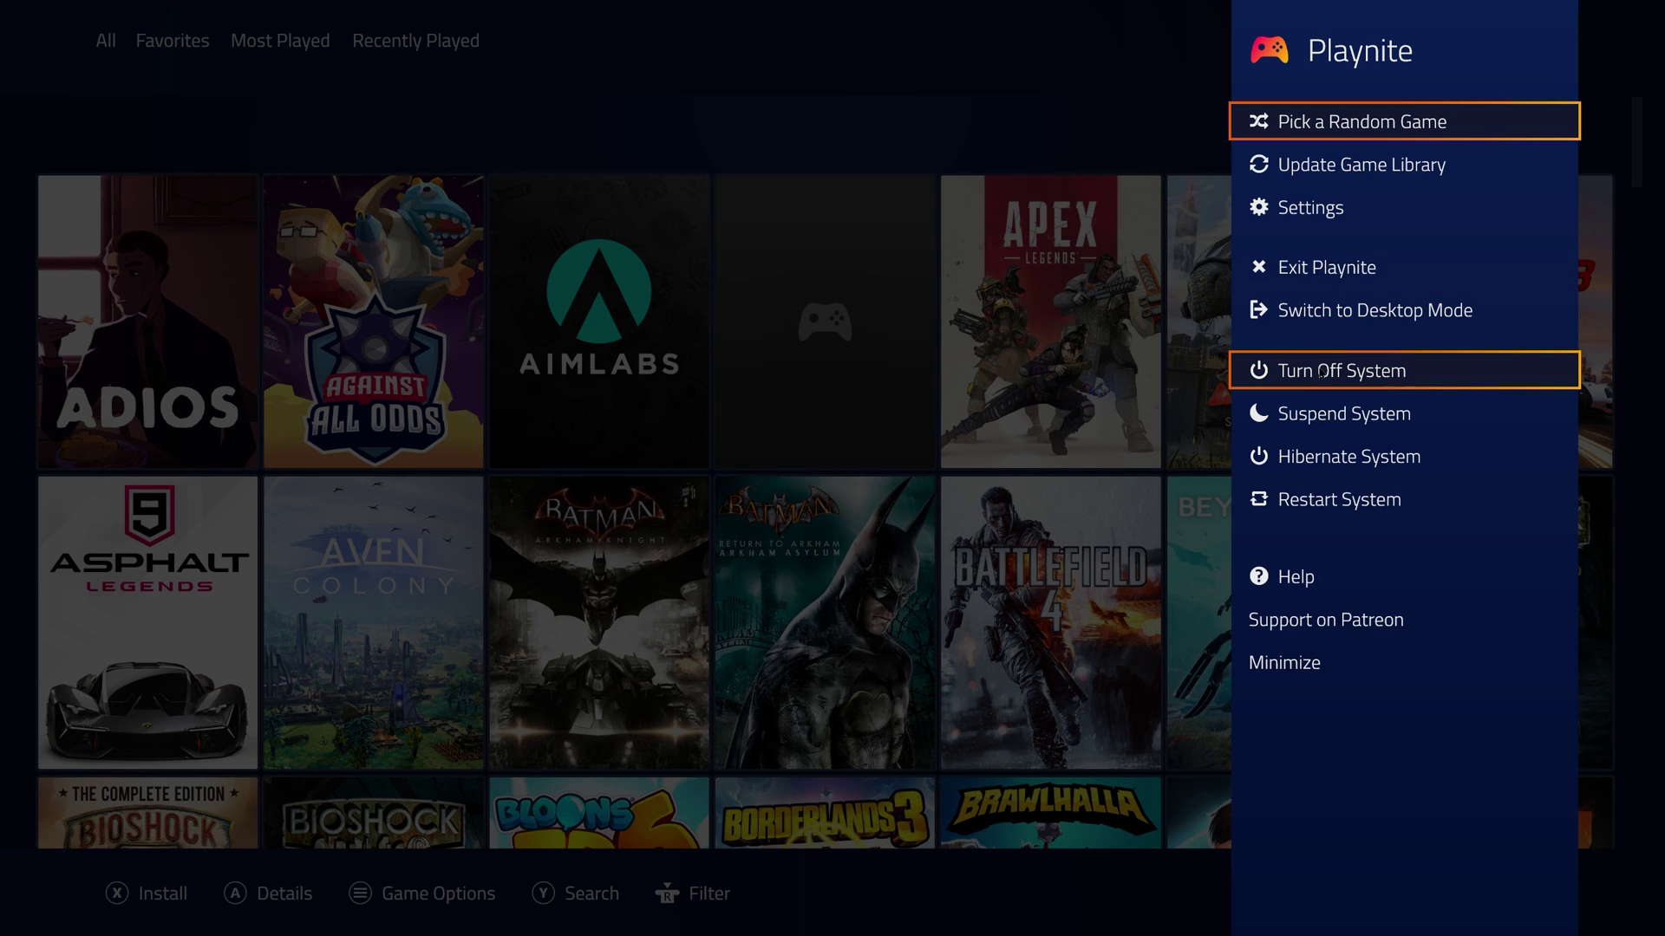
{"action": "left_click", "coordinate": [1321, 168]}
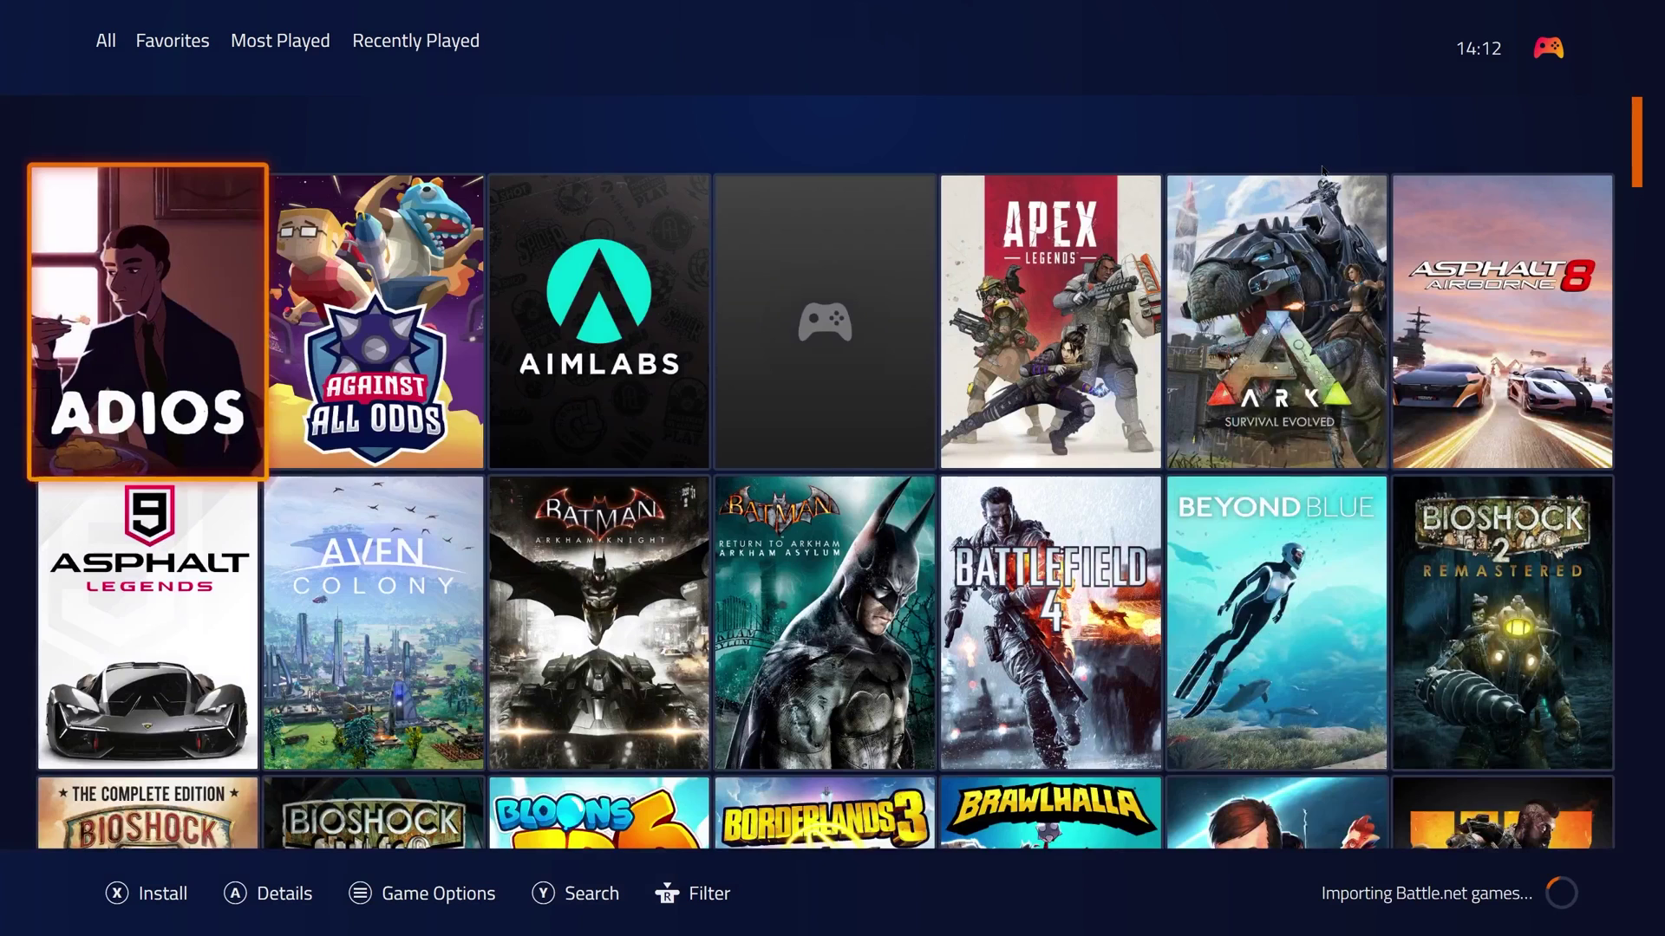
{"action": "left_click", "coordinate": [1550, 44]}
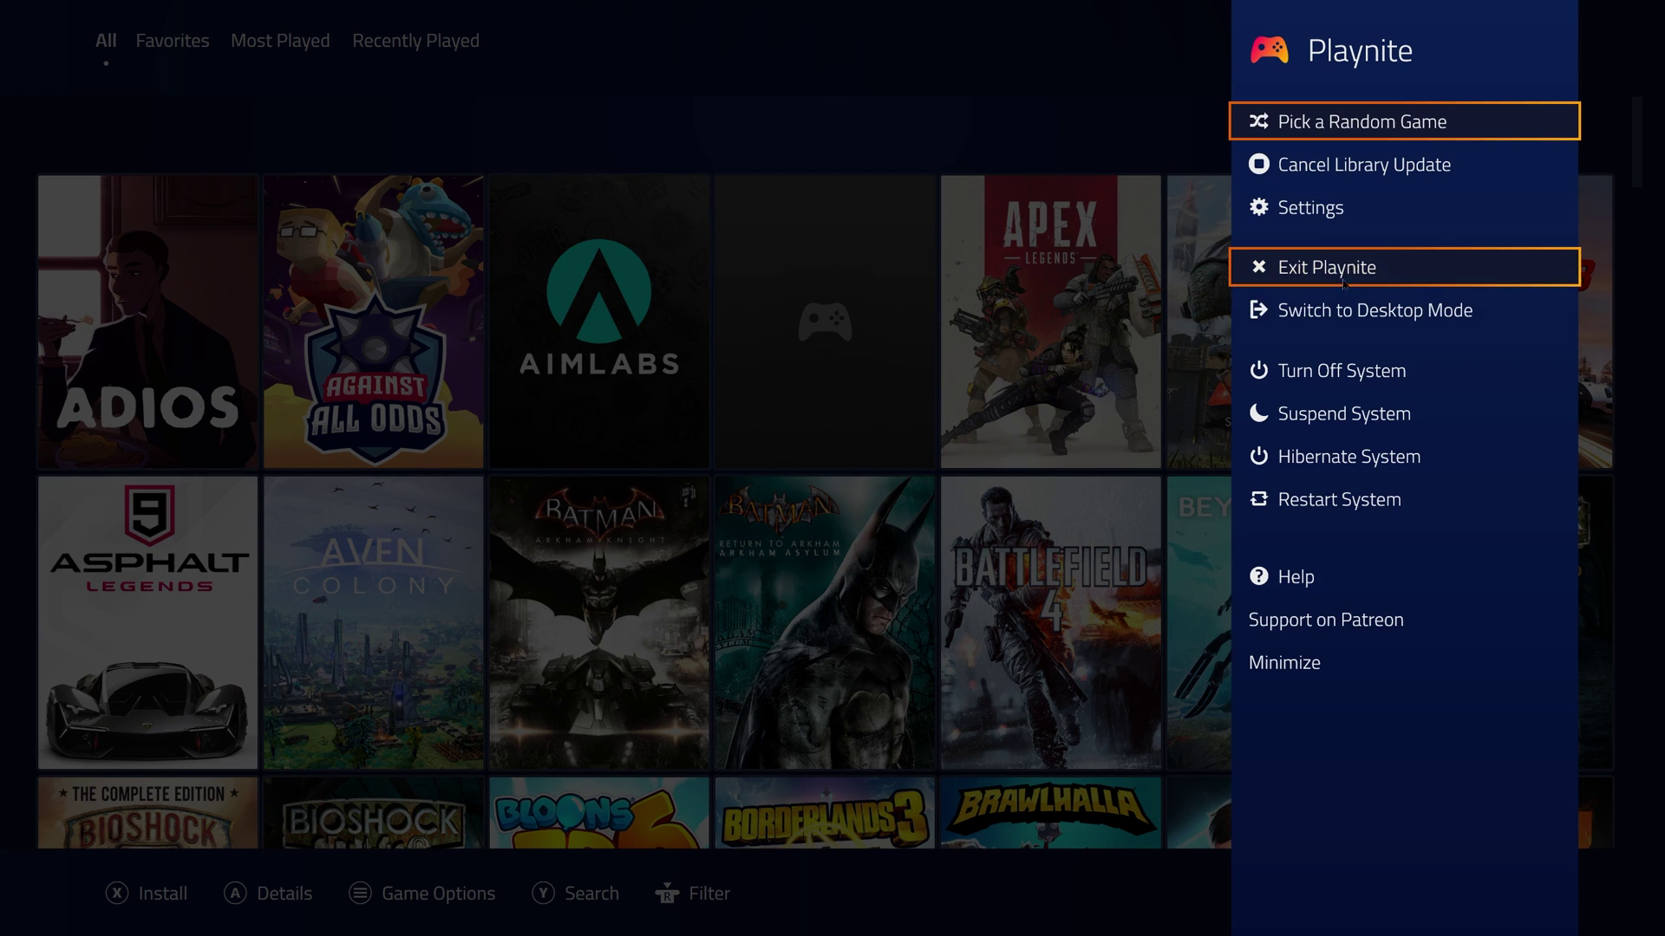
{"action": "left_click", "coordinate": [1297, 320]}
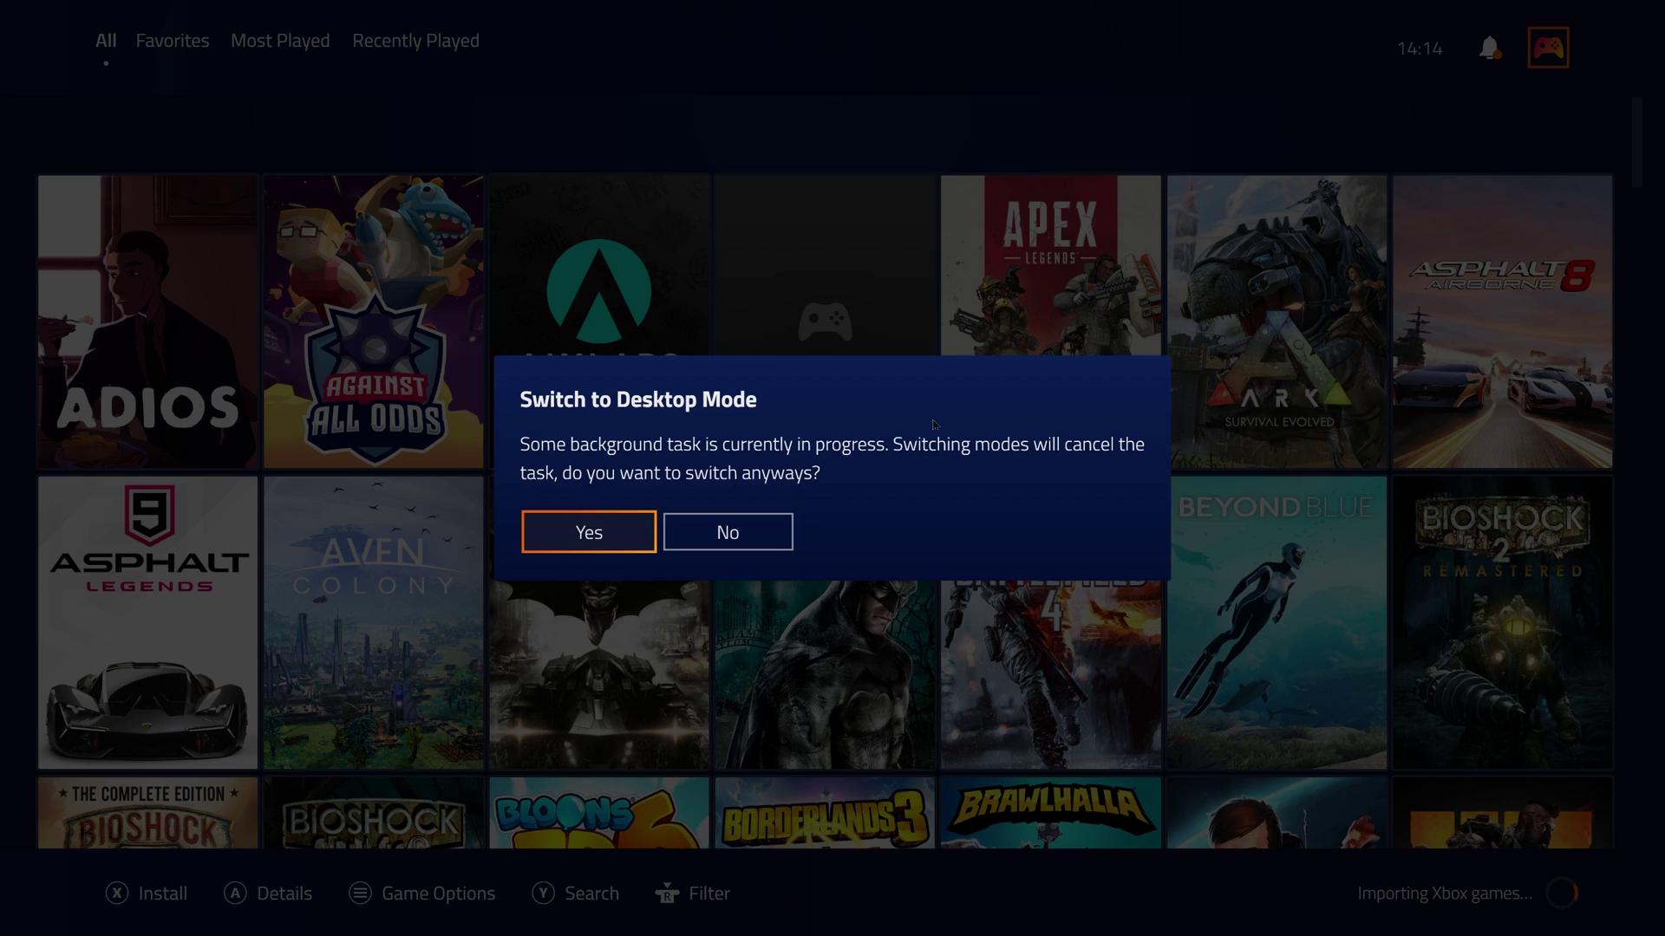
{"action": "left_click", "coordinate": [632, 545]}
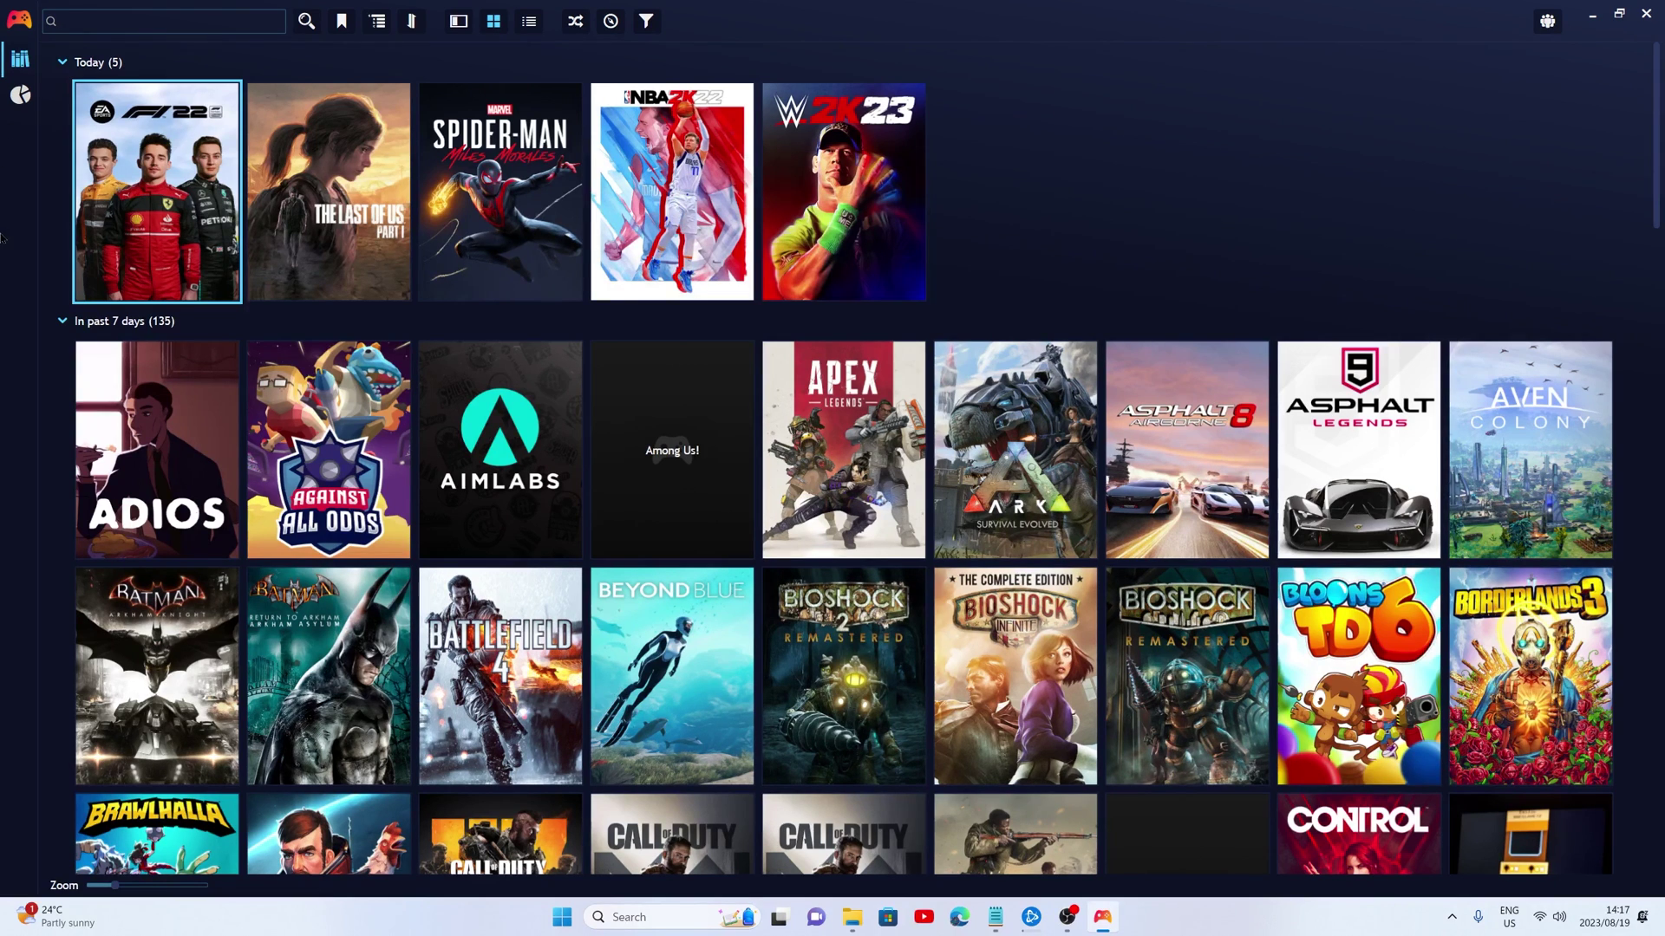
Step: Search the fullscreen theme add-ons for PS5
{"action": "left_click", "coordinate": [19, 23]}
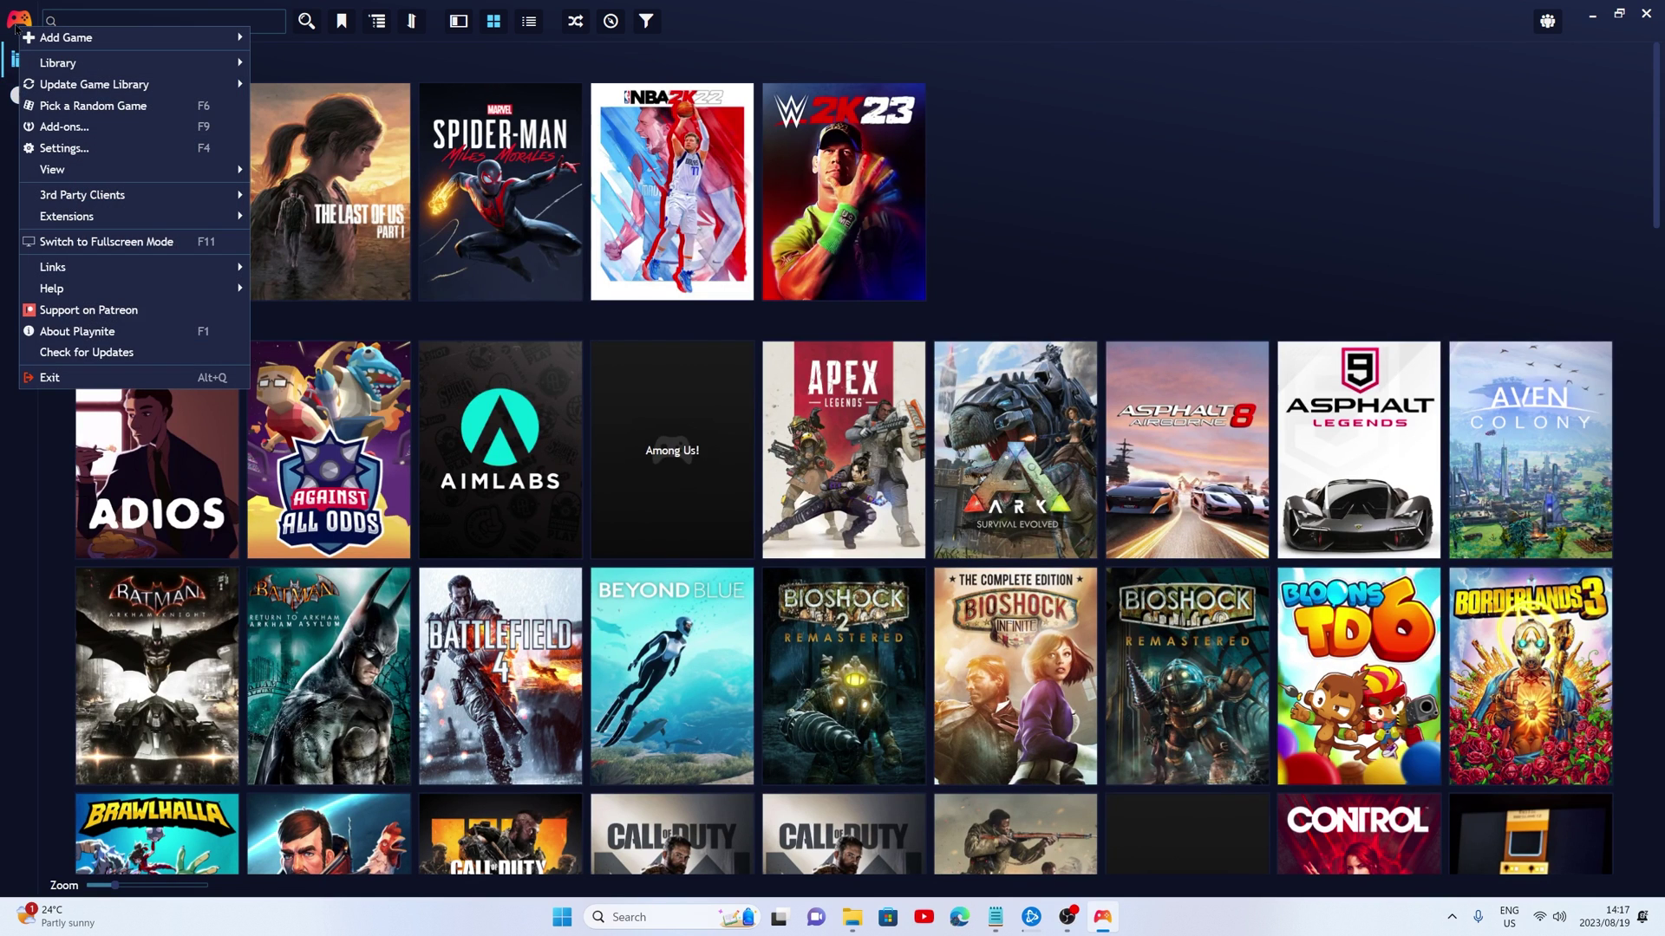
{"action": "key", "text": "F9"}
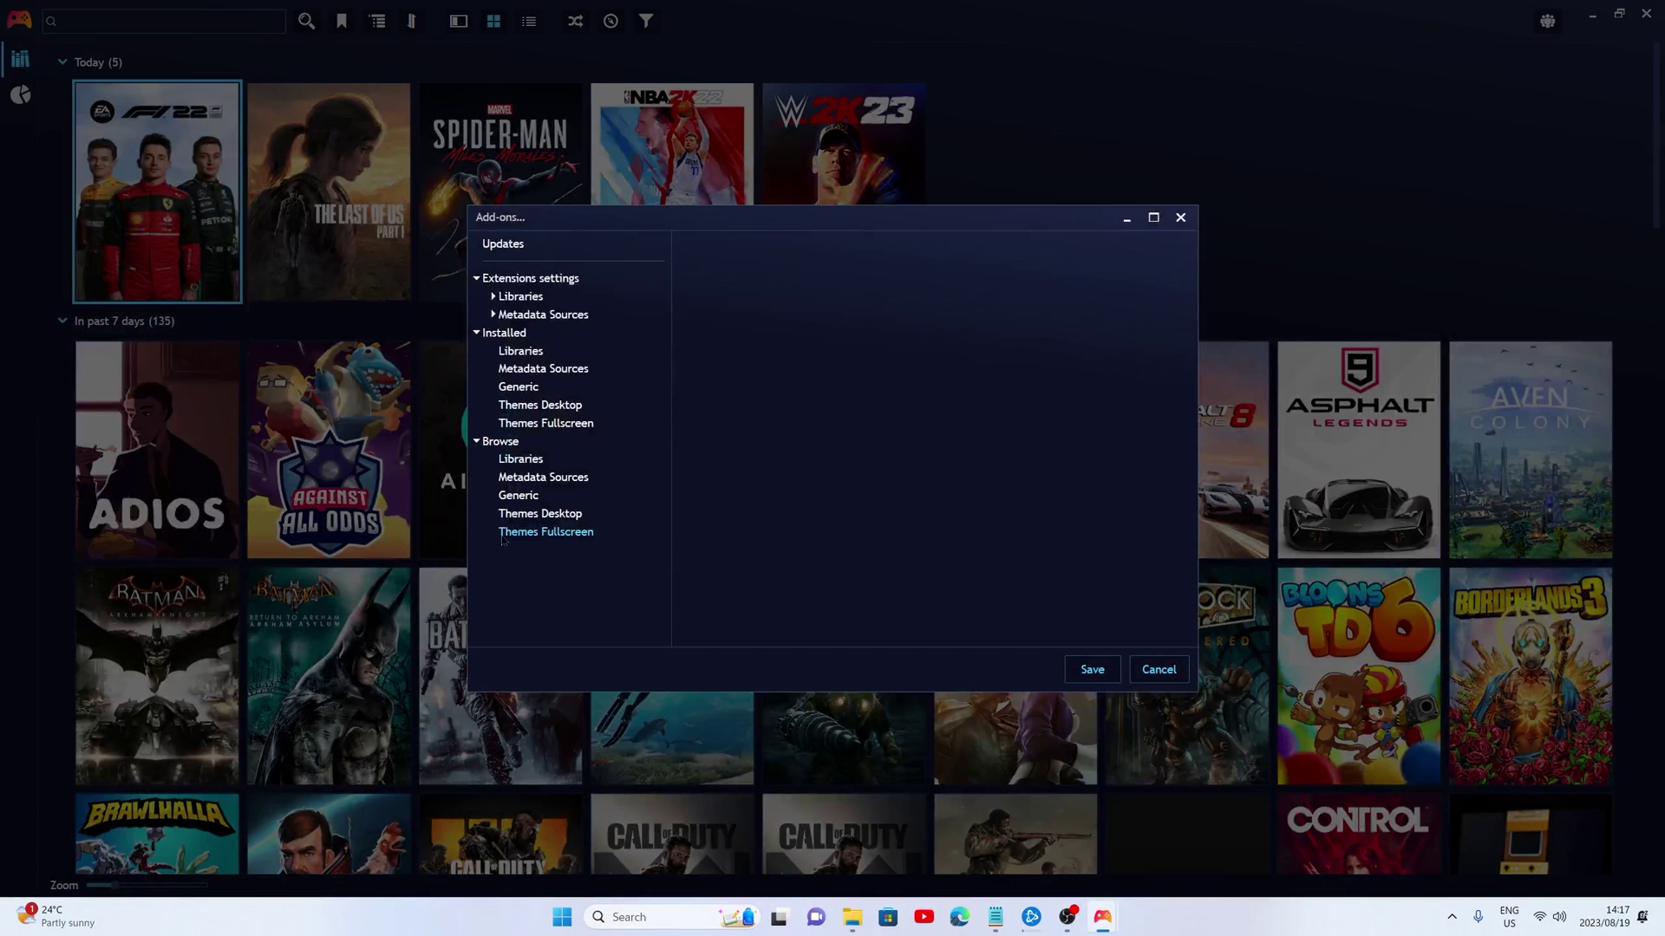
{"action": "left_click", "coordinate": [570, 533]}
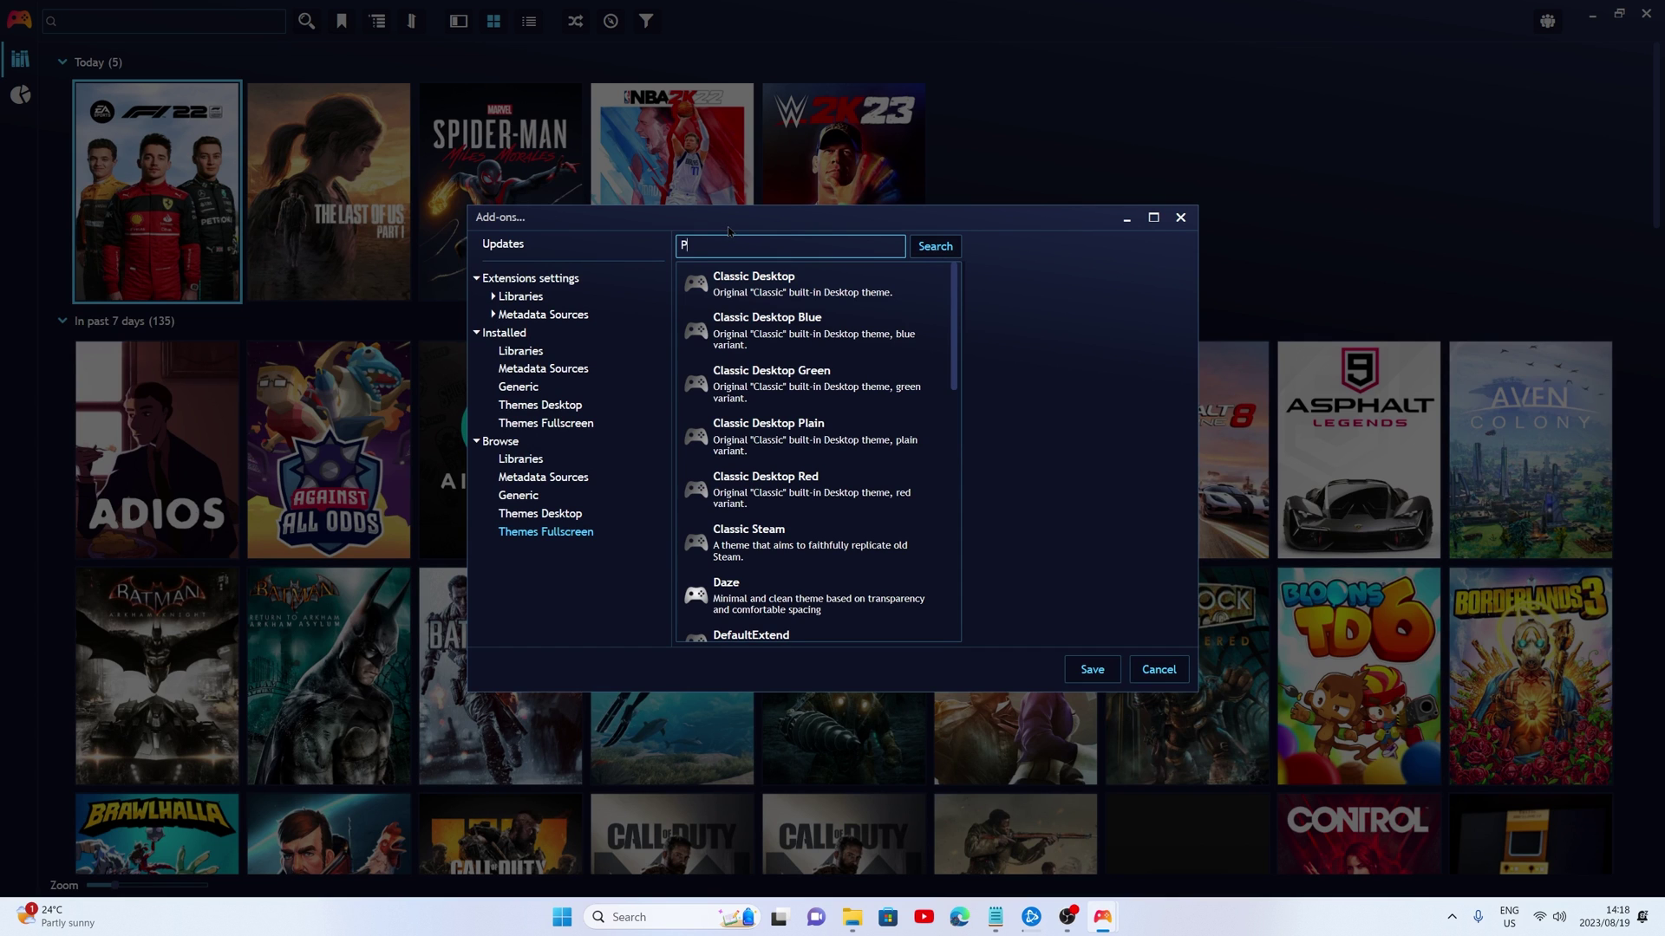
{"action": "key", "text": "Return"}
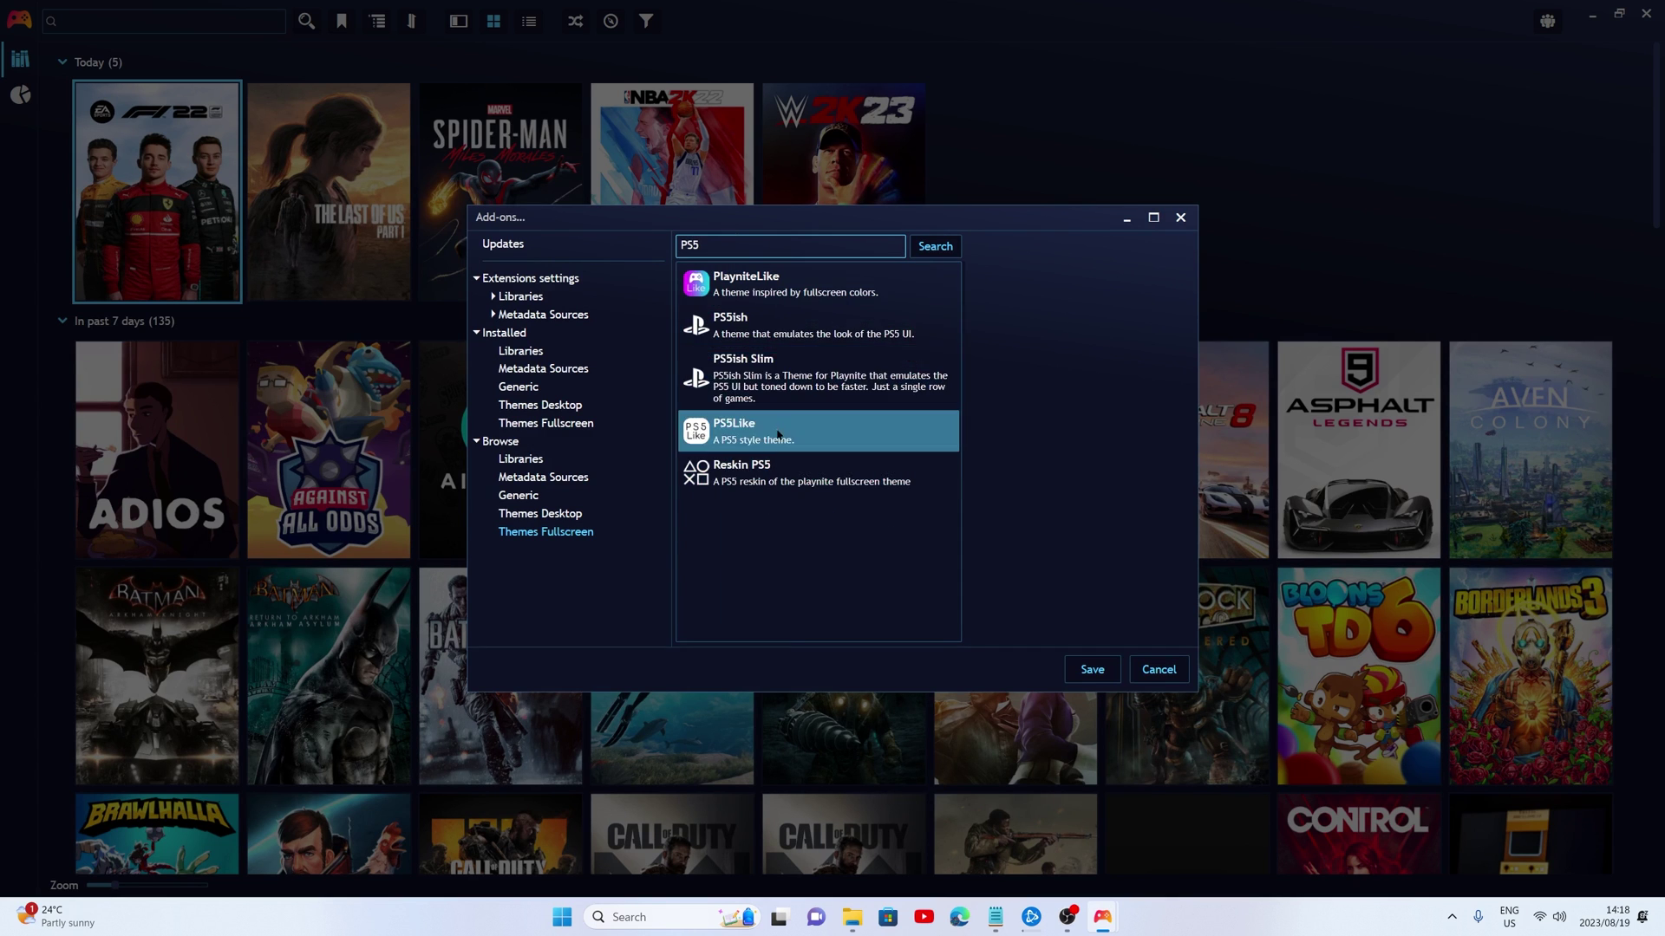
Step: Install the PS5ish theme, save the add-on changes and restart Playnite to apply them
{"action": "left_click", "coordinate": [810, 338]}
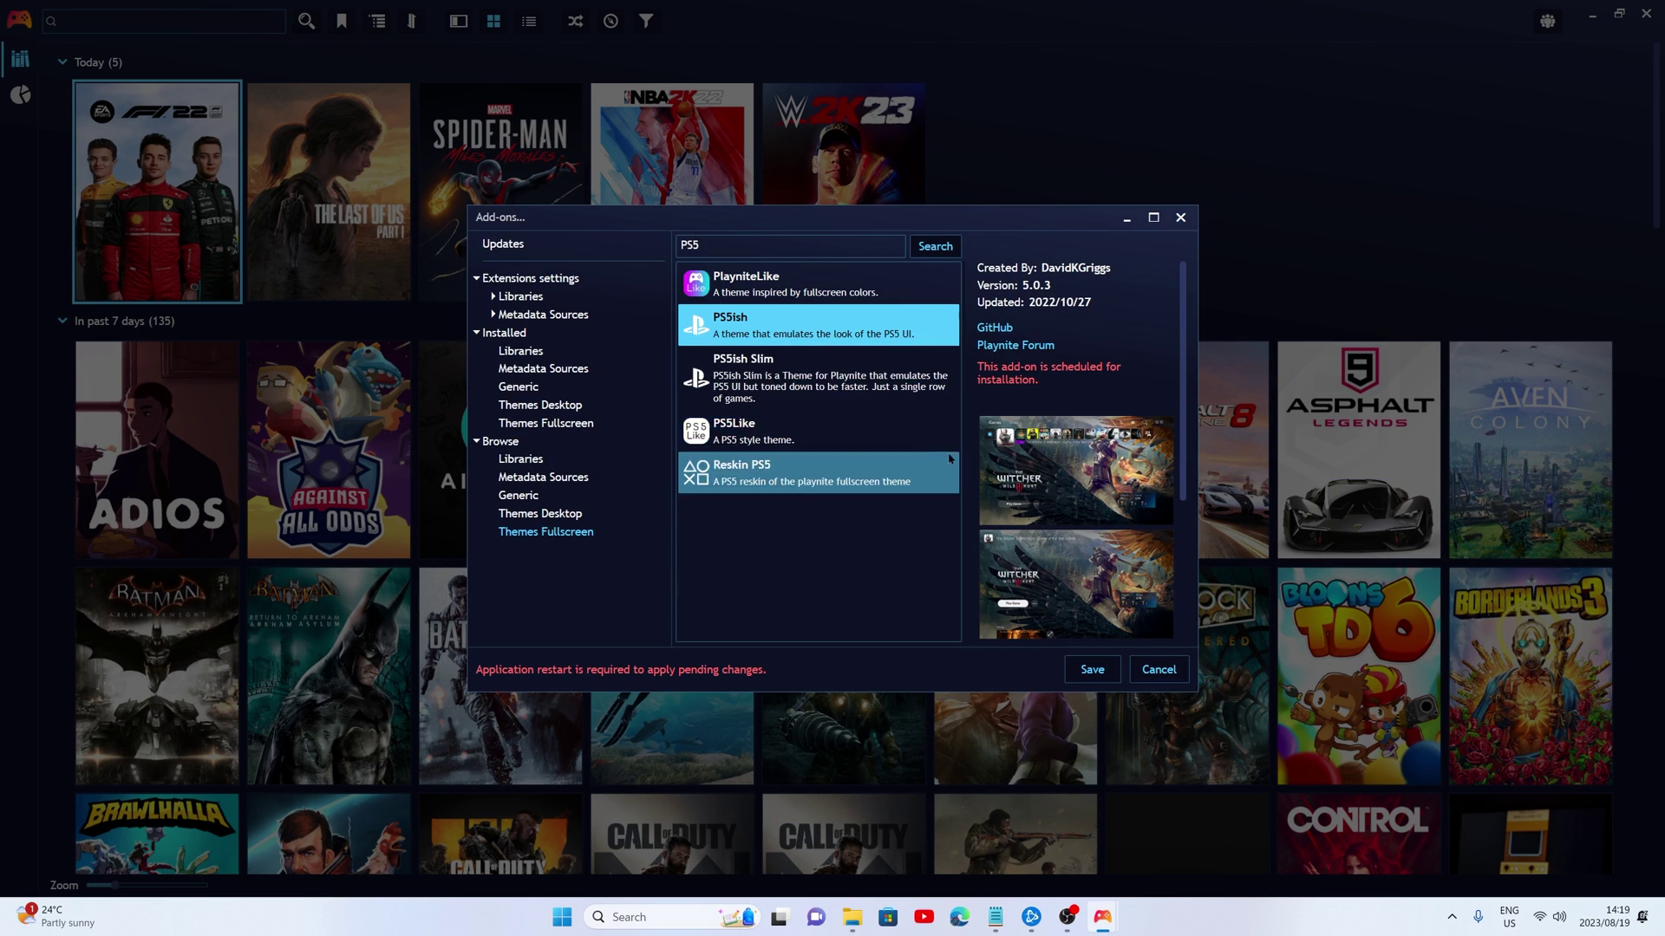
{"action": "left_click", "coordinate": [1106, 675]}
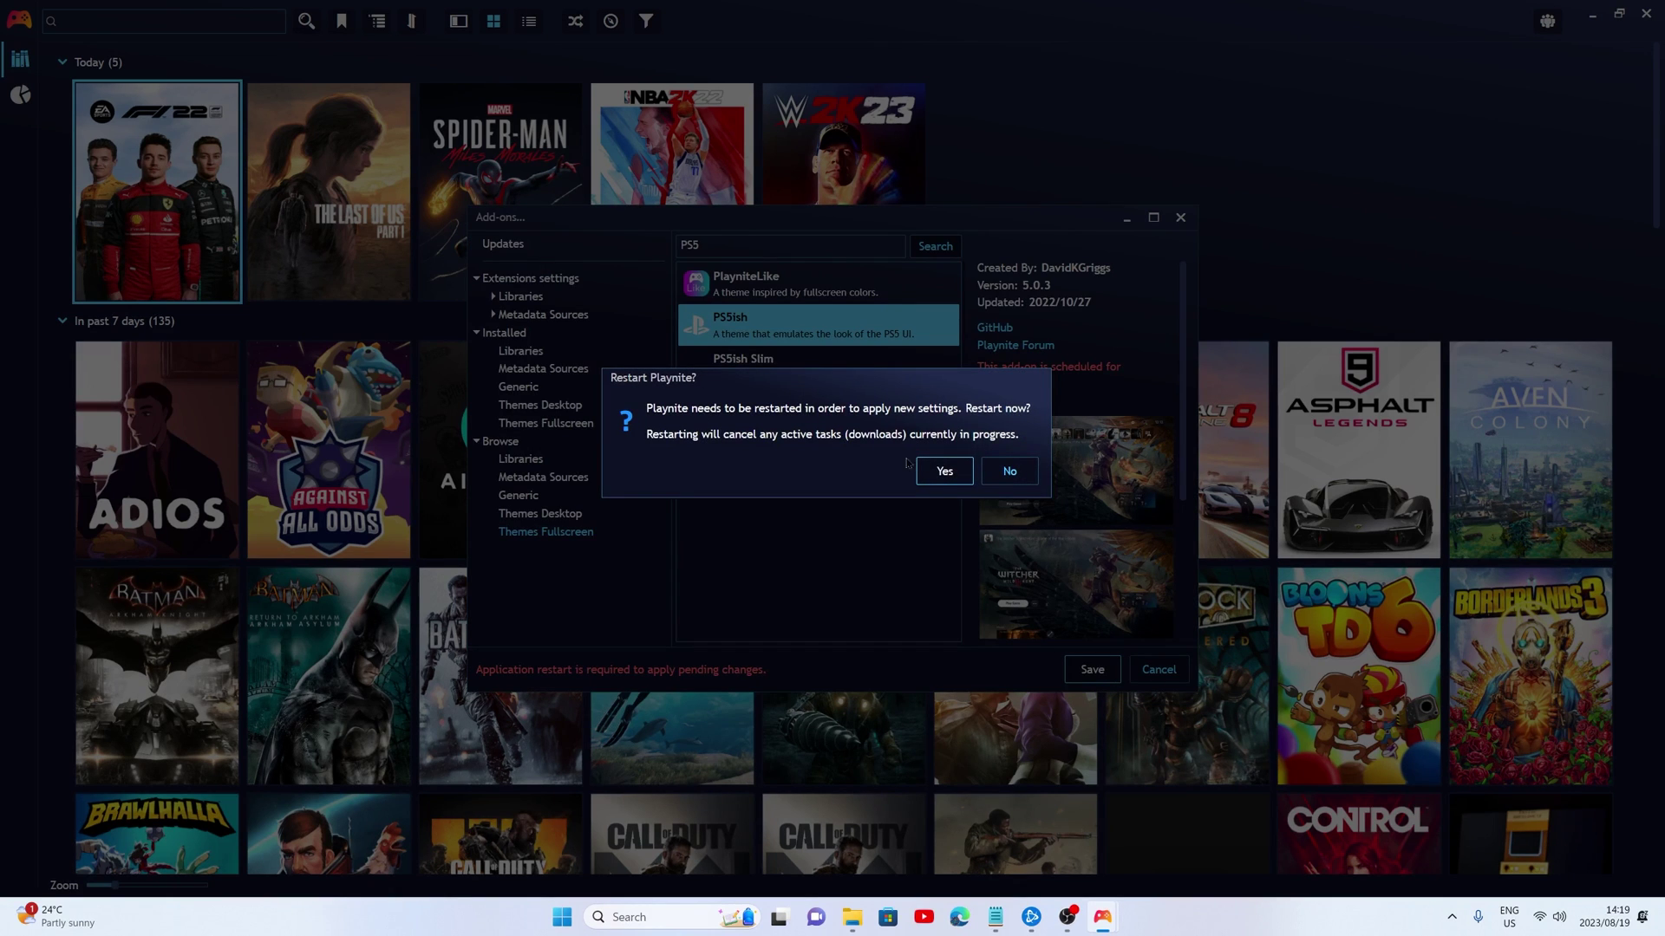
{"action": "left_click", "coordinate": [944, 471]}
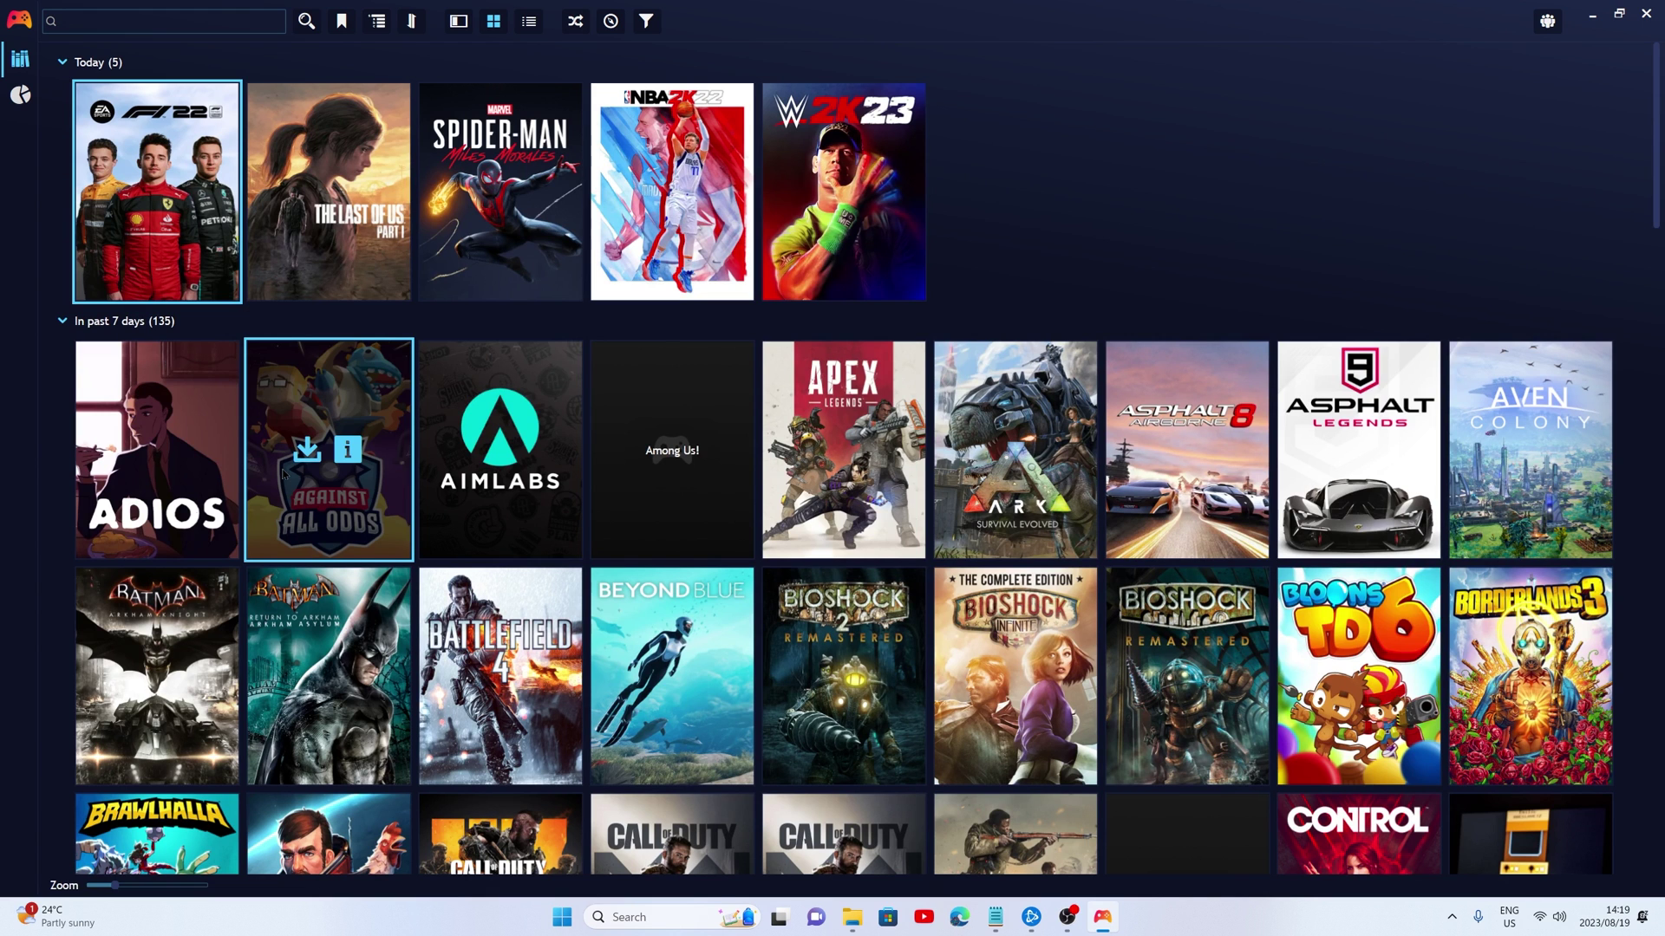
Step: Switch to fullscreen mode, set the theme to PS5ish in the visual settings and restart Playnite to apply it
{"action": "key", "text": "F11"}
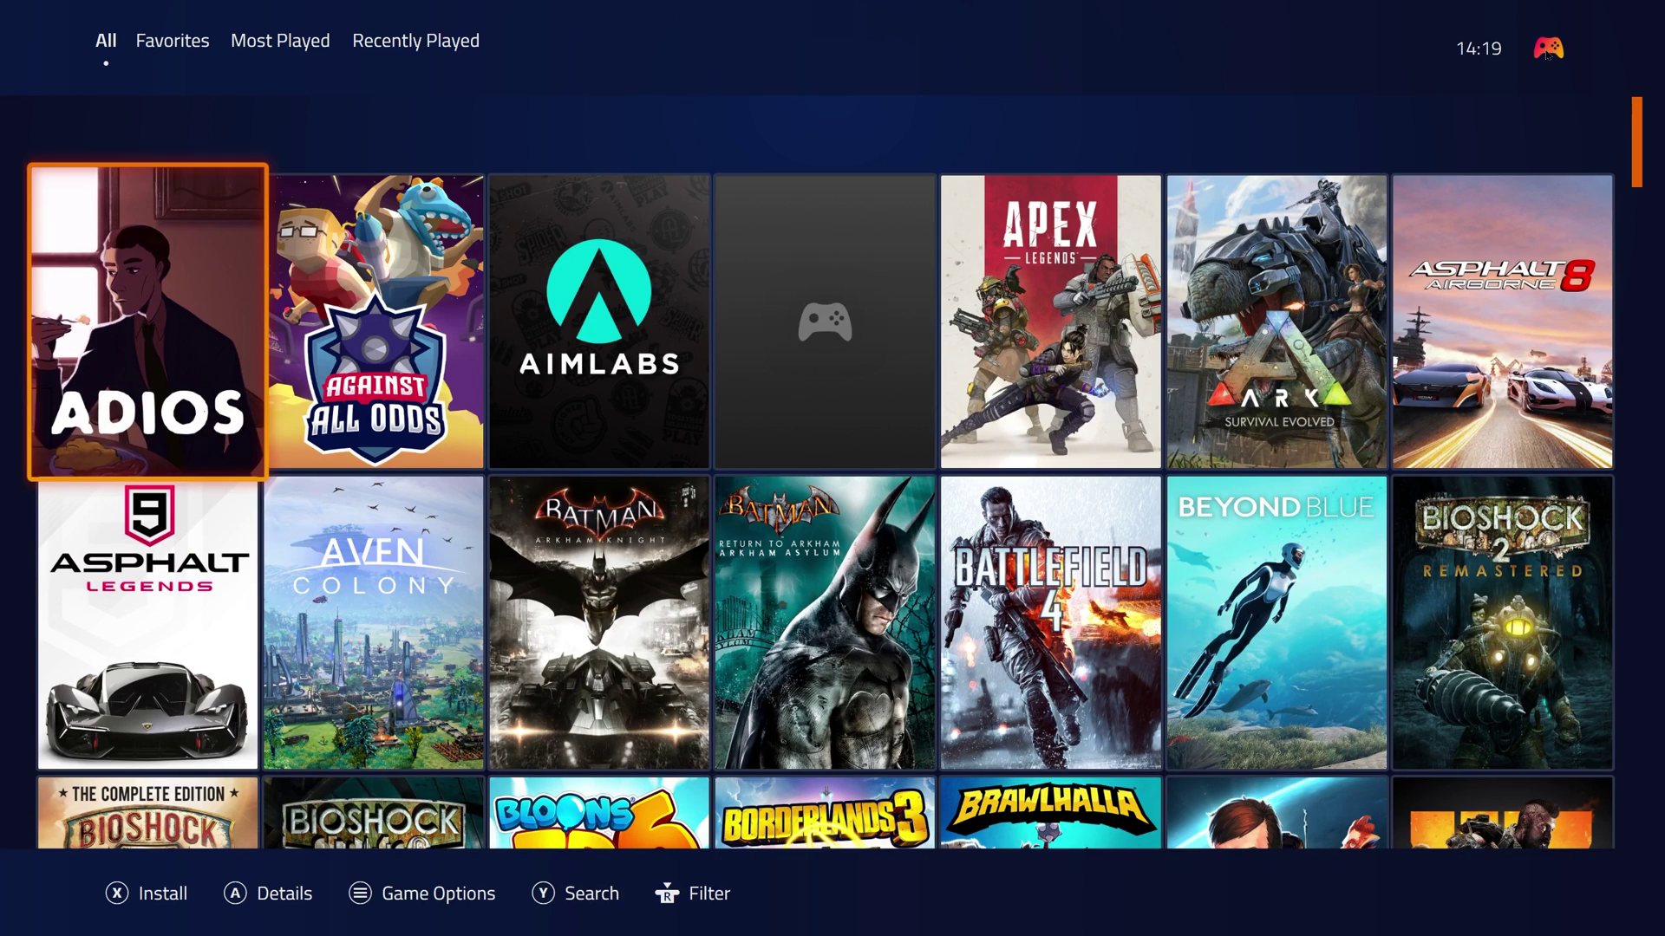
{"action": "left_click", "coordinate": [1548, 50]}
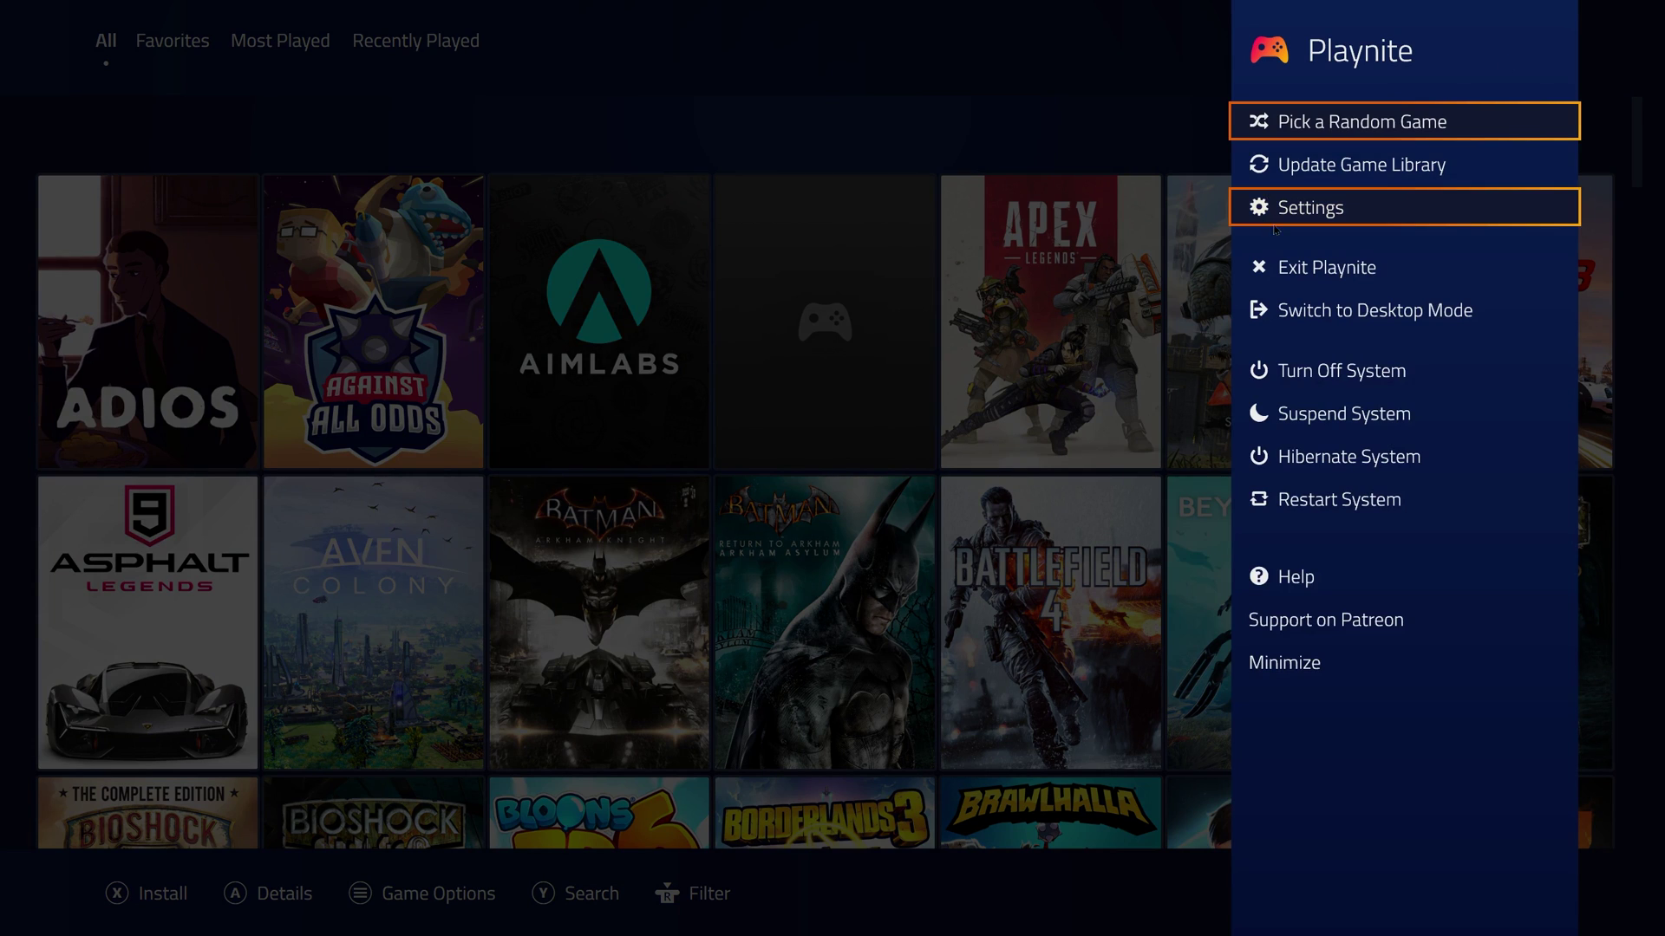
{"action": "left_click", "coordinate": [1276, 227]}
{"action": "left_click", "coordinate": [1274, 174]}
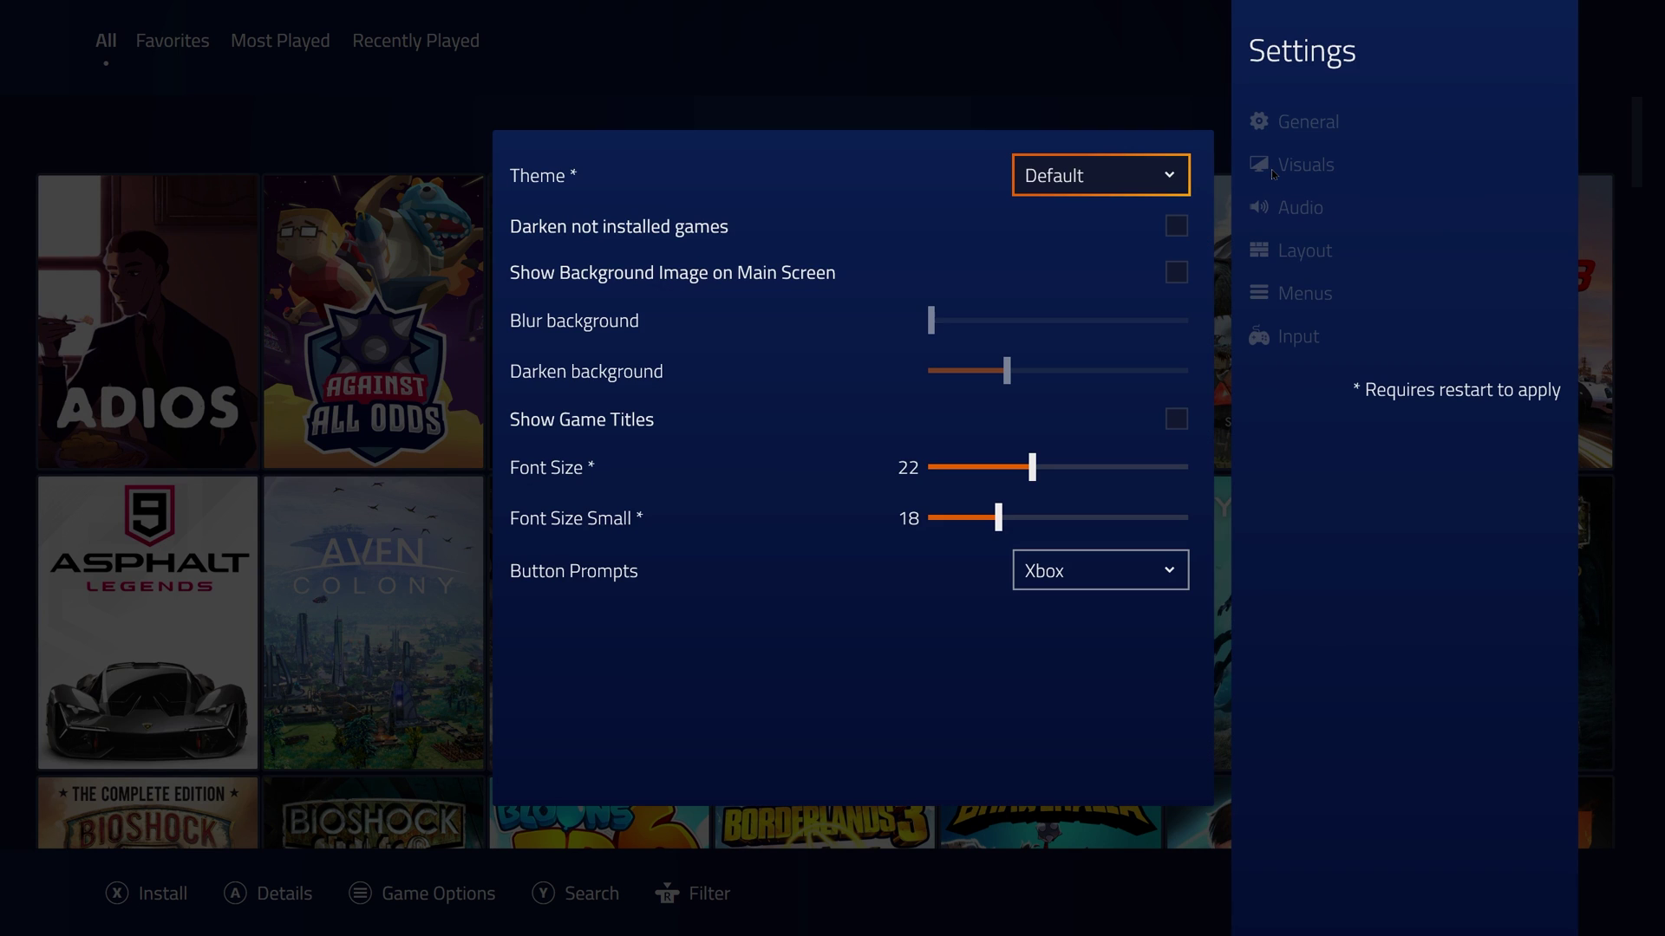
{"action": "left_click", "coordinate": [1136, 193]}
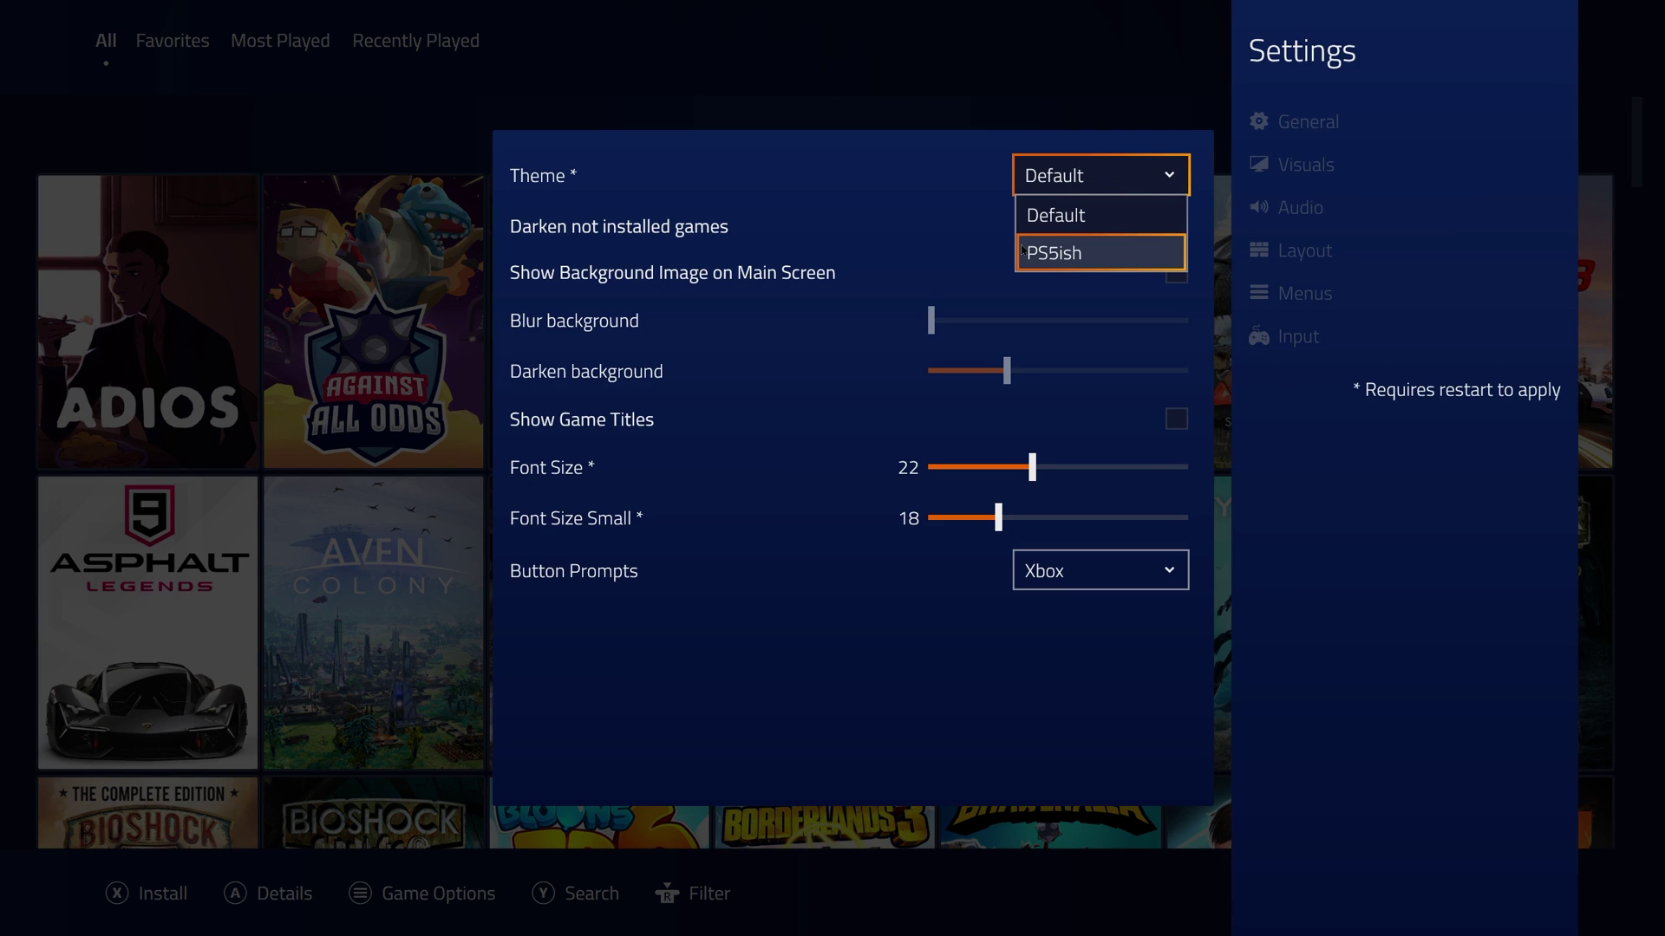
{"action": "left_click", "coordinate": [1021, 250]}
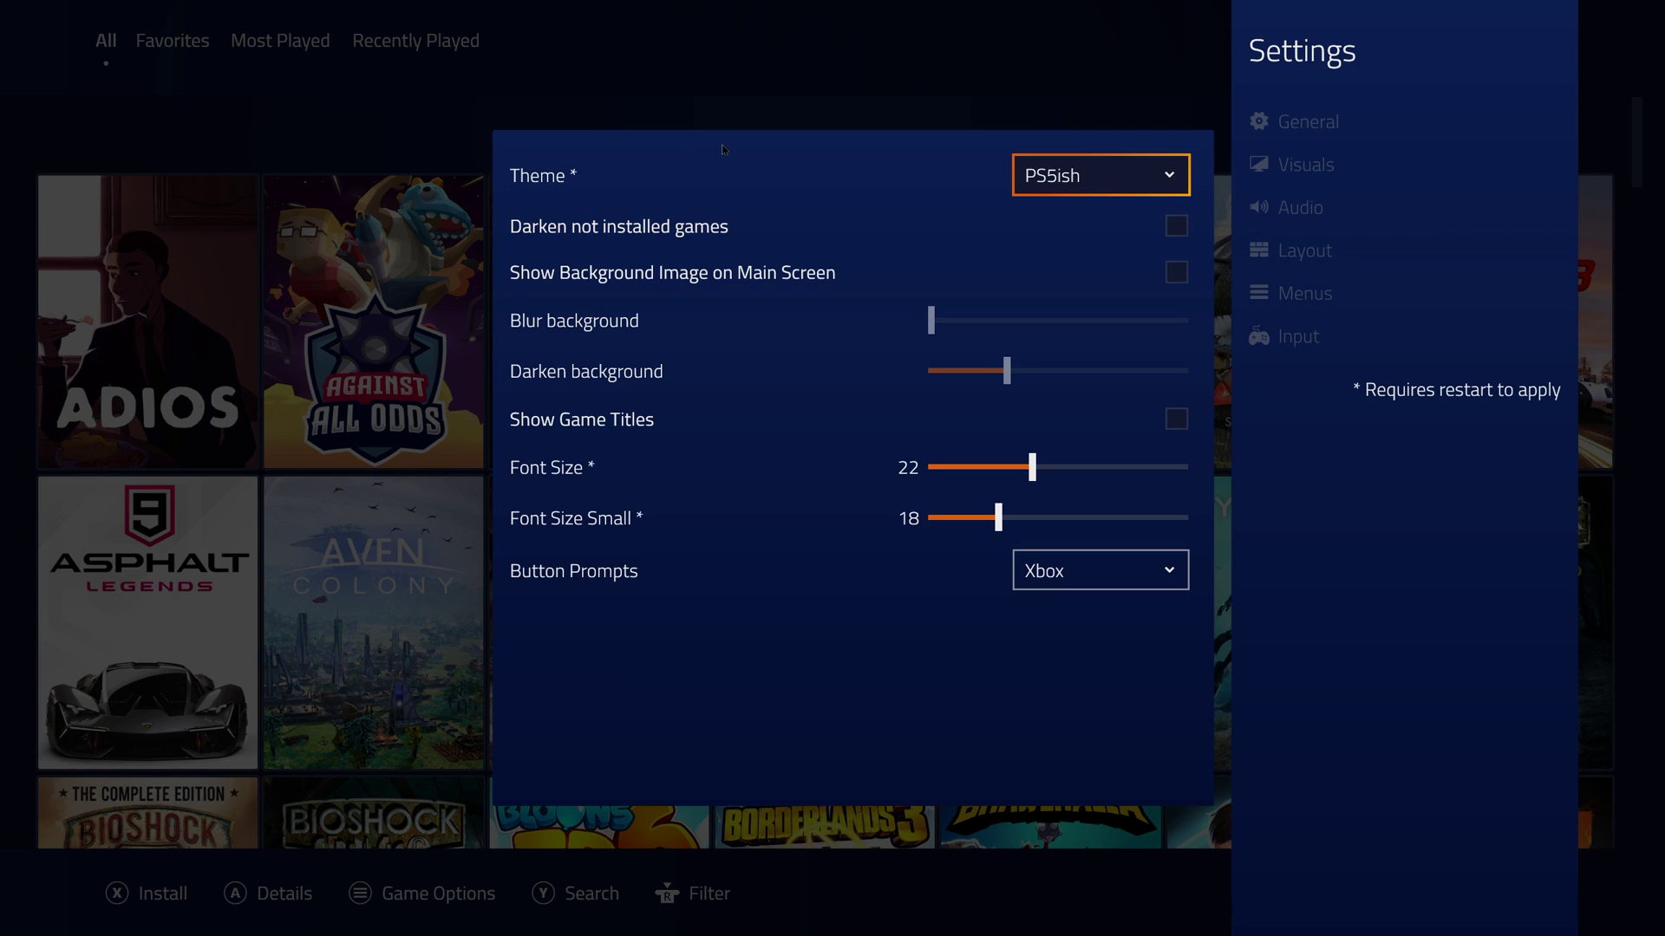
{"action": "key", "text": "Escape"}
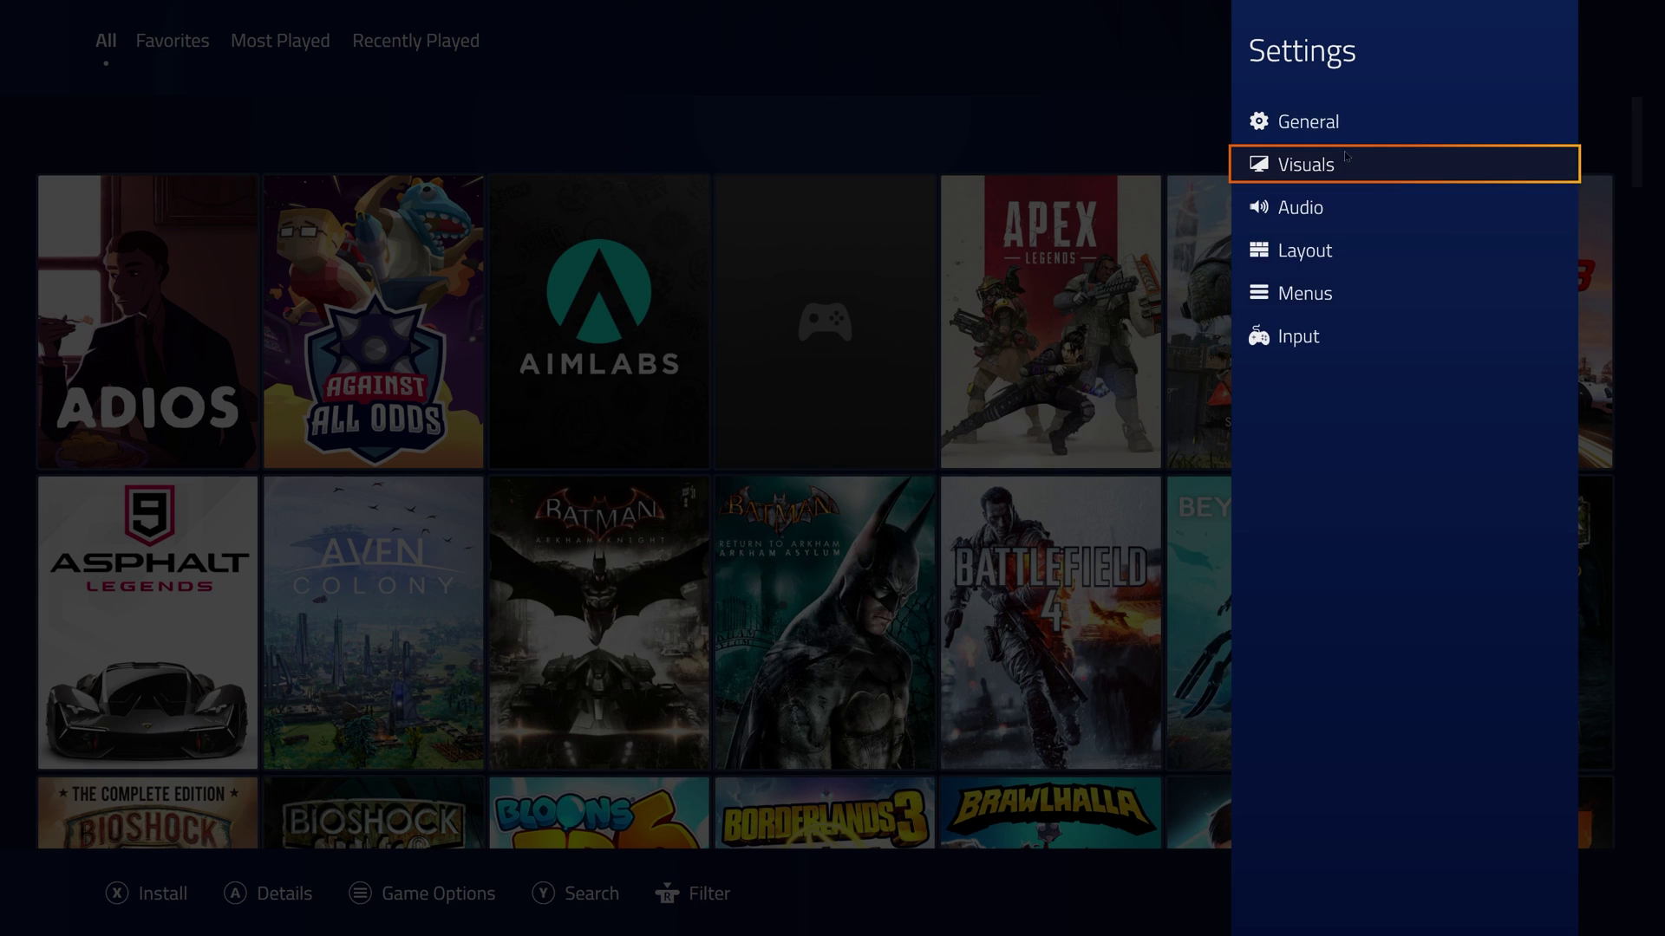
{"action": "left_click", "coordinate": [1350, 124]}
{"action": "key", "text": "Escape"}
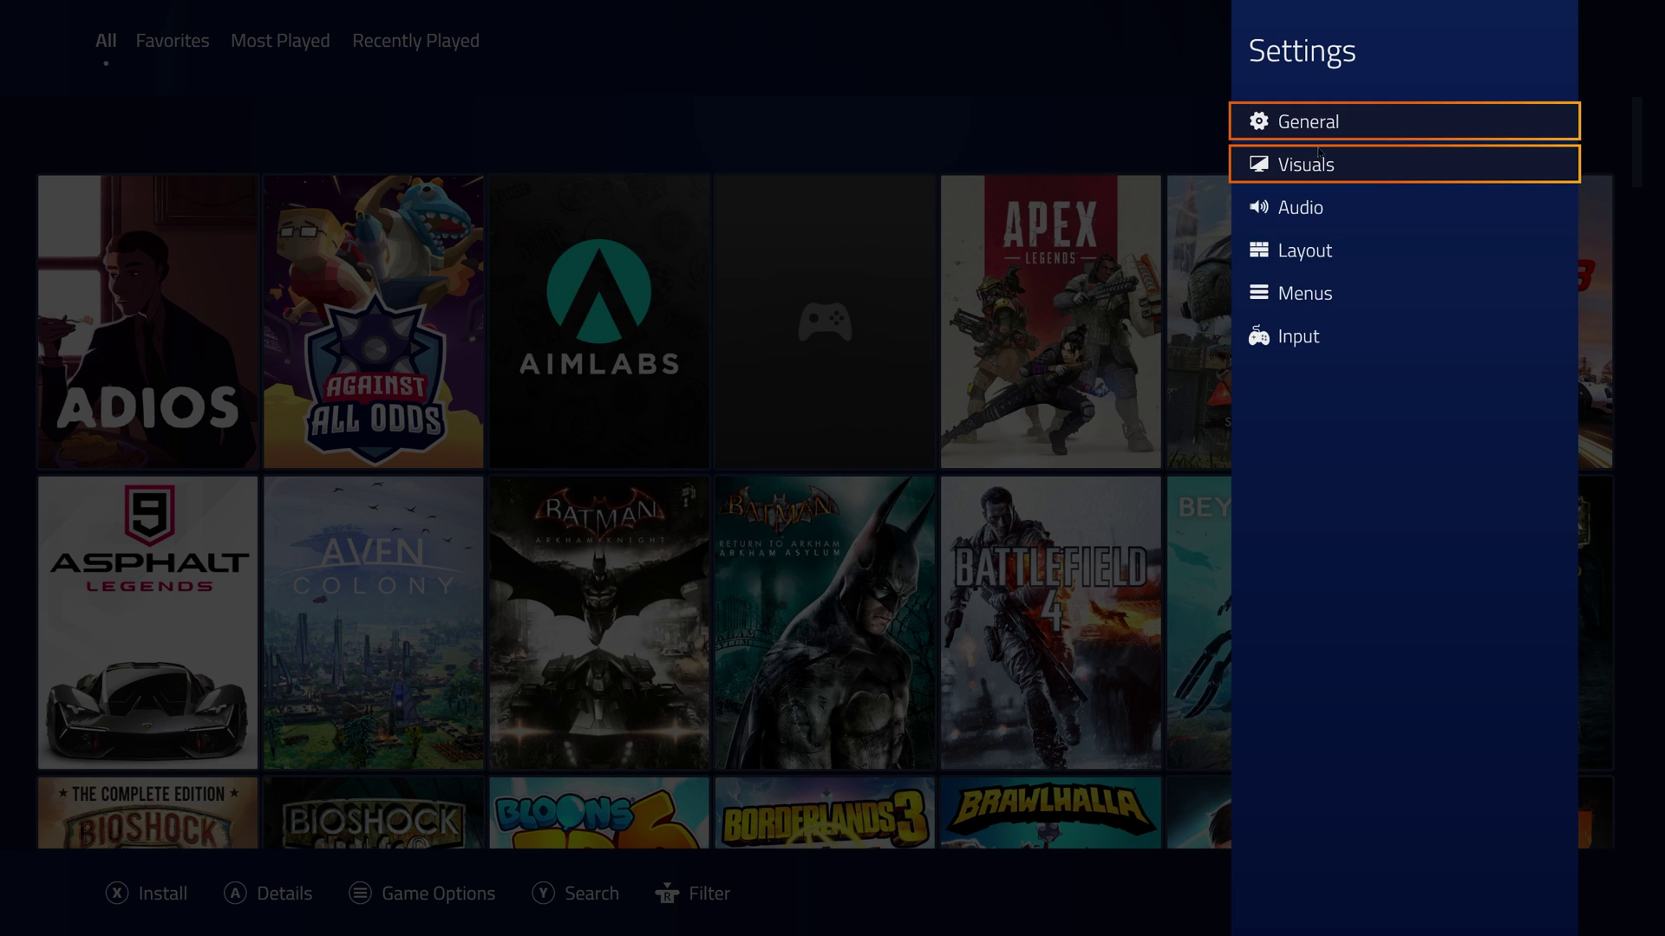
{"action": "key", "text": "Escape"}
{"action": "key", "text": "Return"}
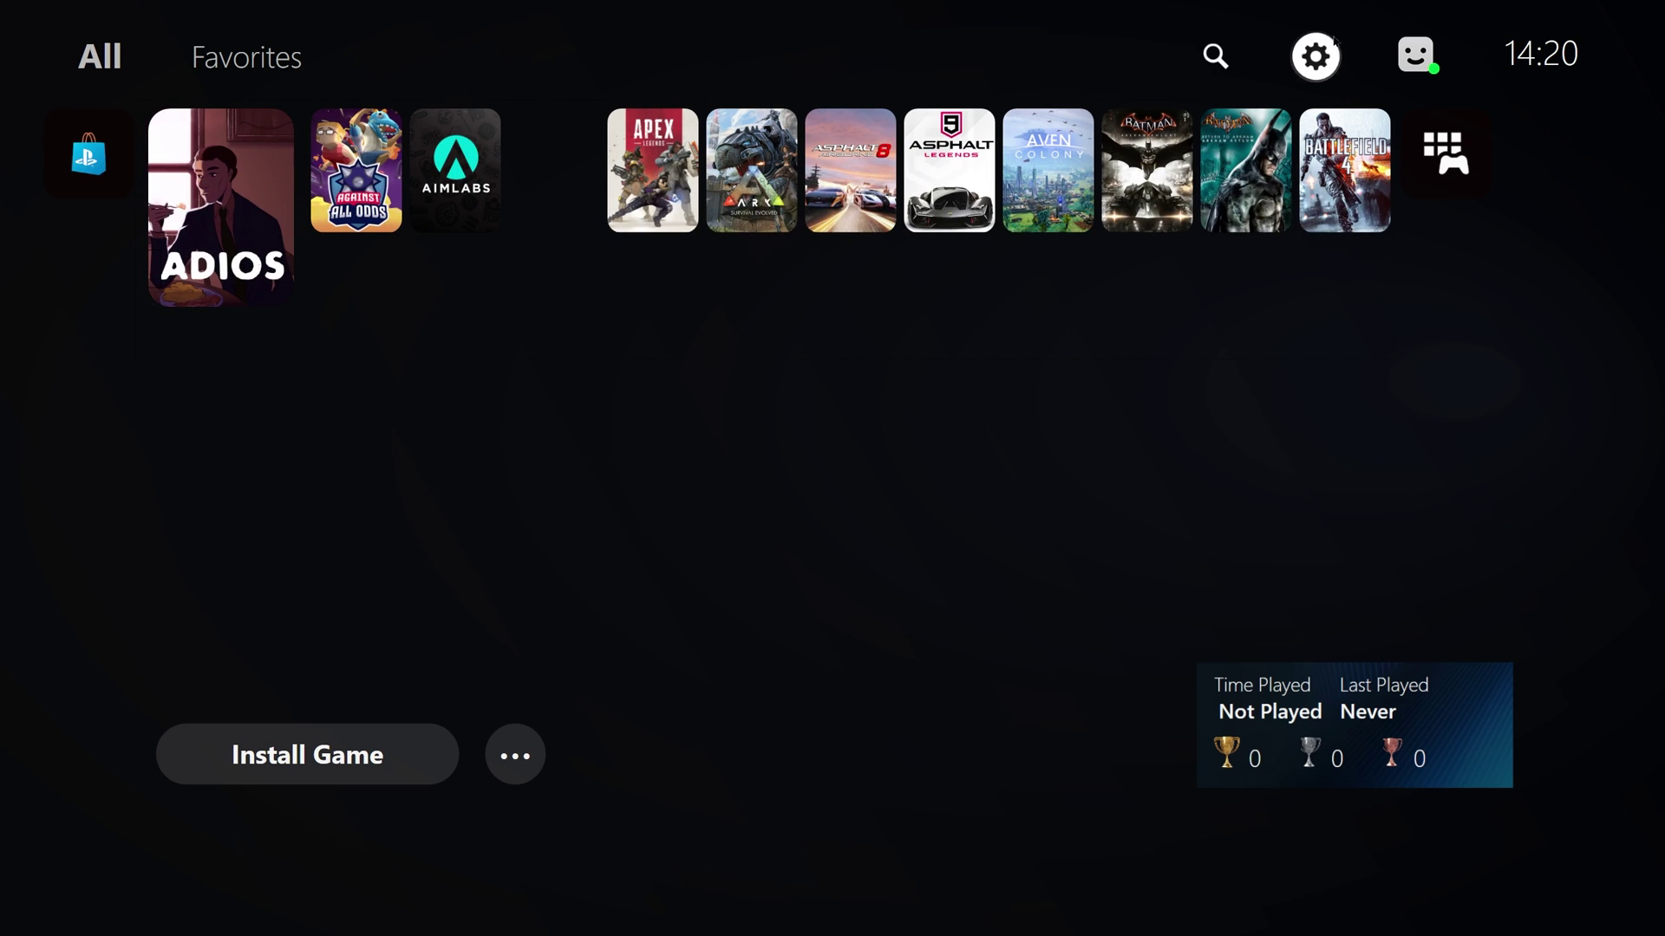
Step: Show a slightly blurred, undarkened background image and the game titles on the main screen, and check the audio settings
{"action": "left_click", "coordinate": [1316, 56]}
{"action": "left_click", "coordinate": [1298, 283]}
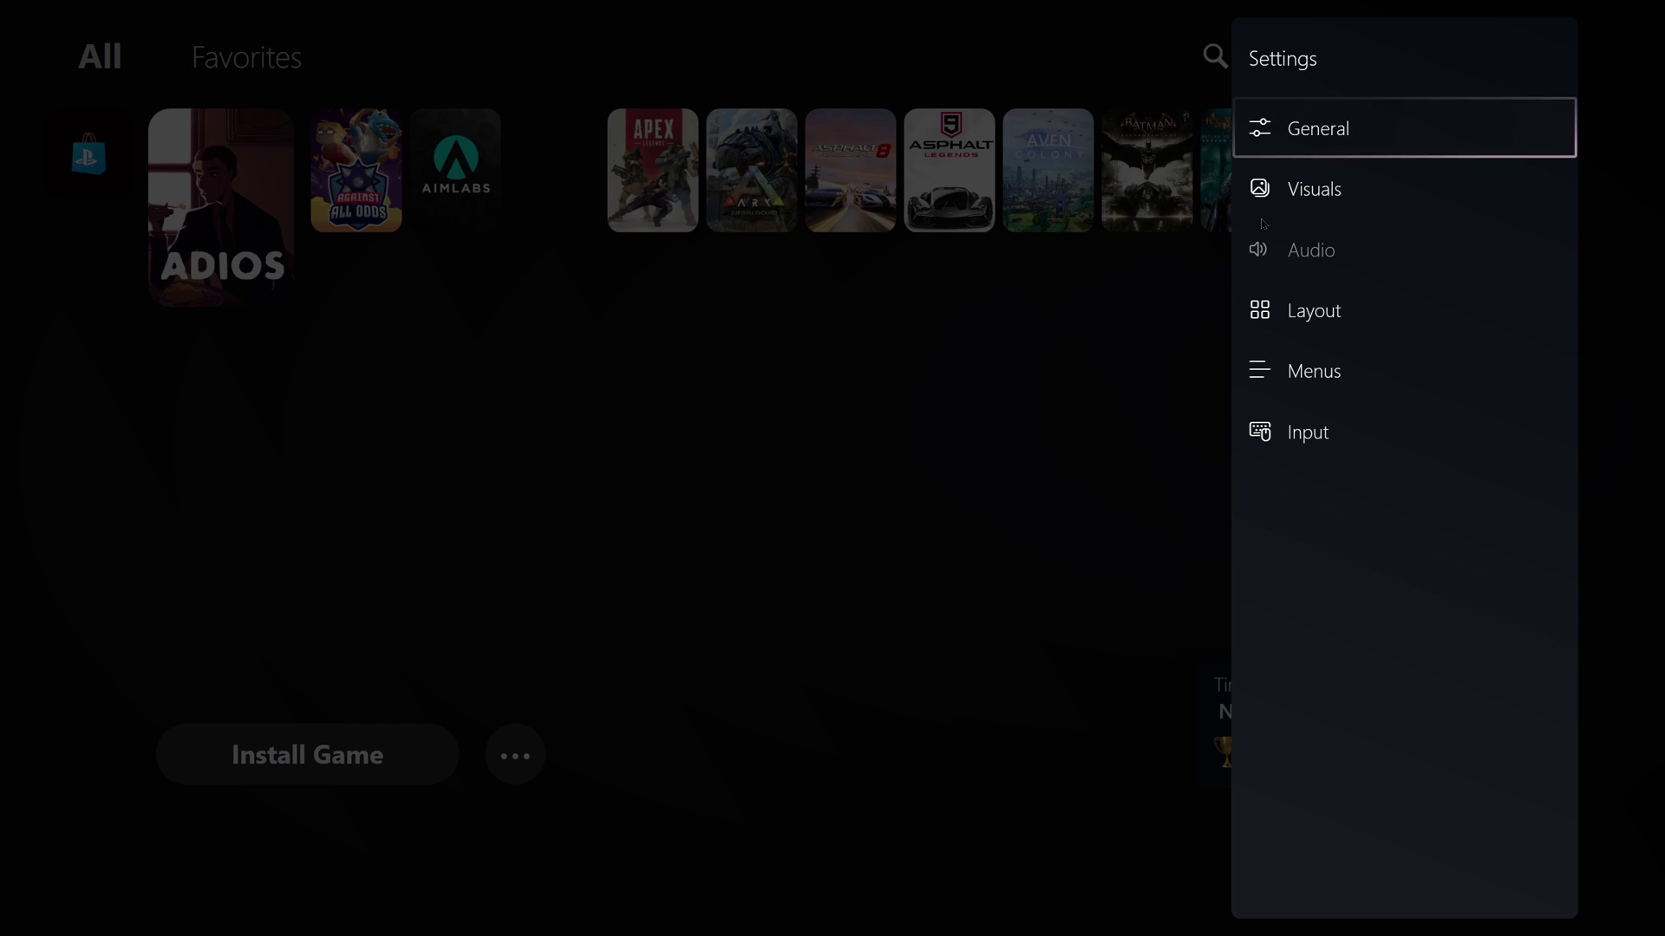
{"action": "key", "text": "Return"}
{"action": "key", "text": "Down"}
{"action": "key", "text": "Down"}
{"action": "key", "text": "Return"}
{"action": "key", "text": "Down"}
{"action": "key", "text": "Right"}
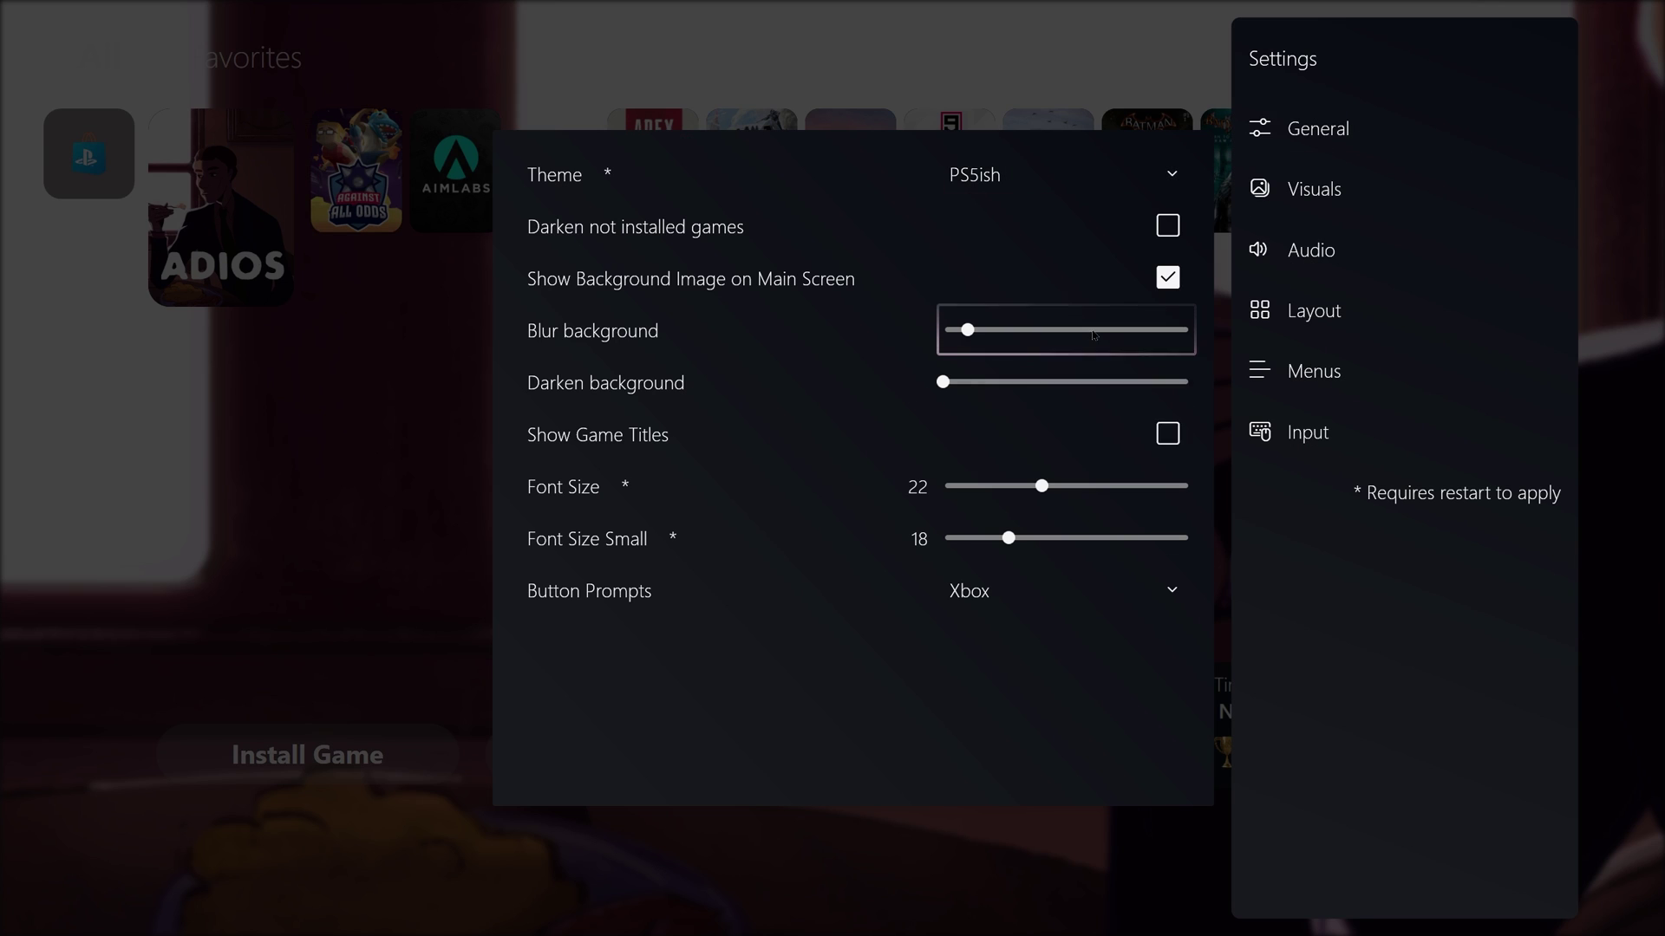
{"action": "left_click", "coordinate": [716, 437]}
{"action": "left_click", "coordinate": [1310, 224]}
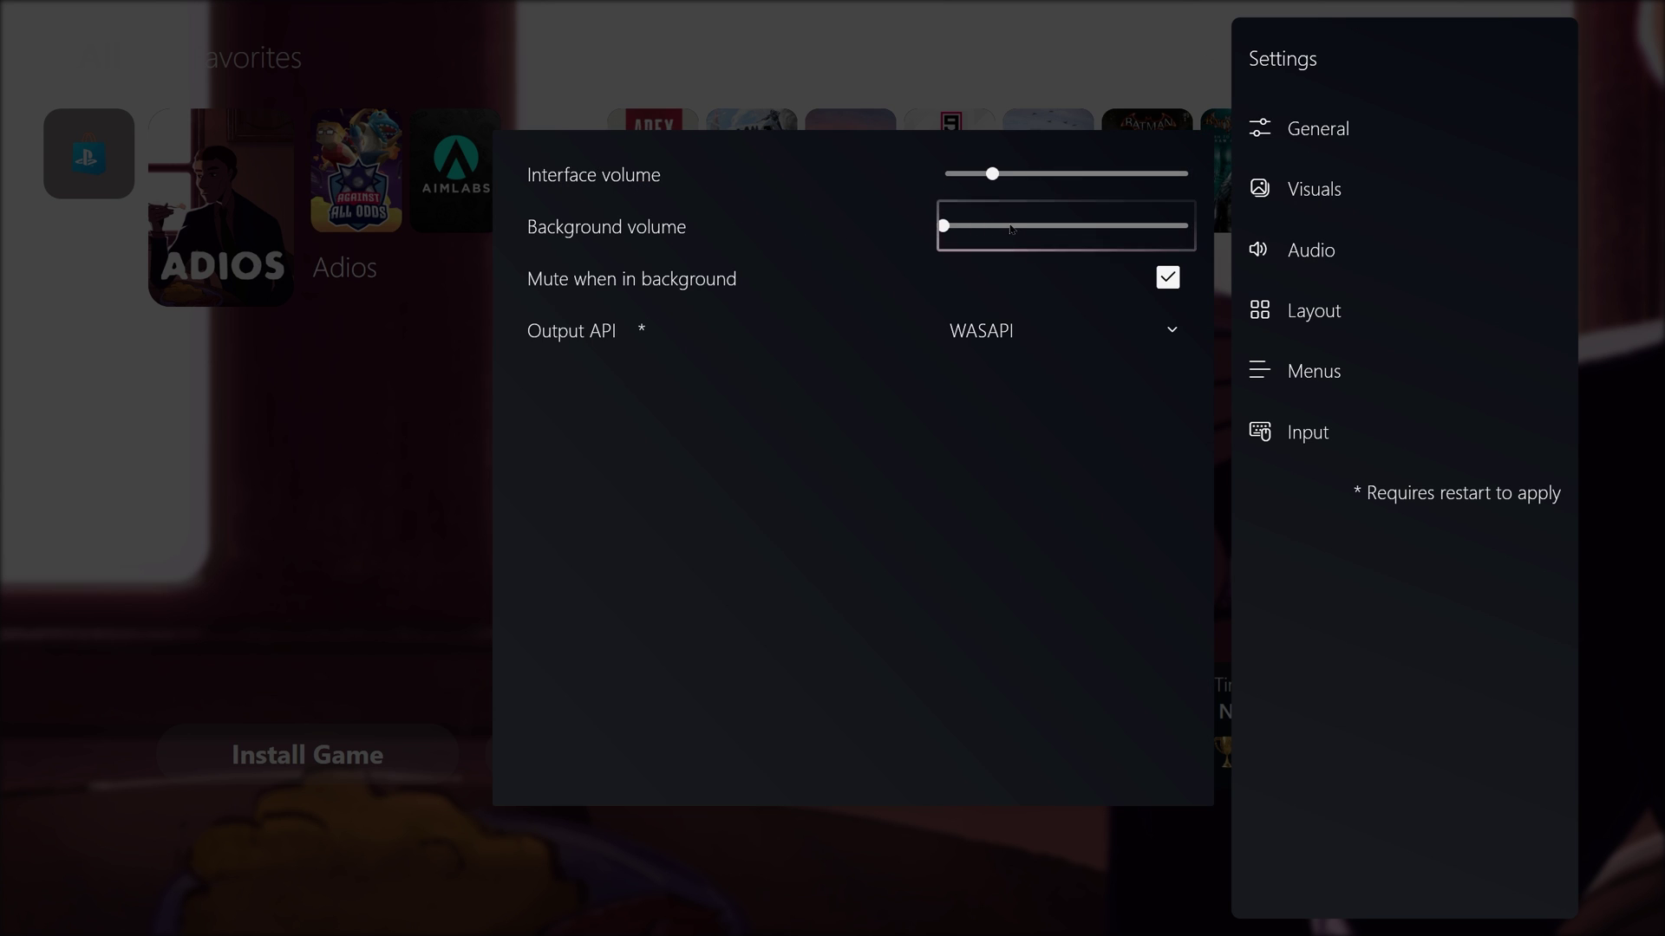
{"action": "key", "text": "Escape"}
Step: Browse the row of games on the PS5-style main screen, including Microsoft Solitaire Collection and the titles beside it
{"action": "key", "text": "Right"}
{"action": "key", "text": "Right"}
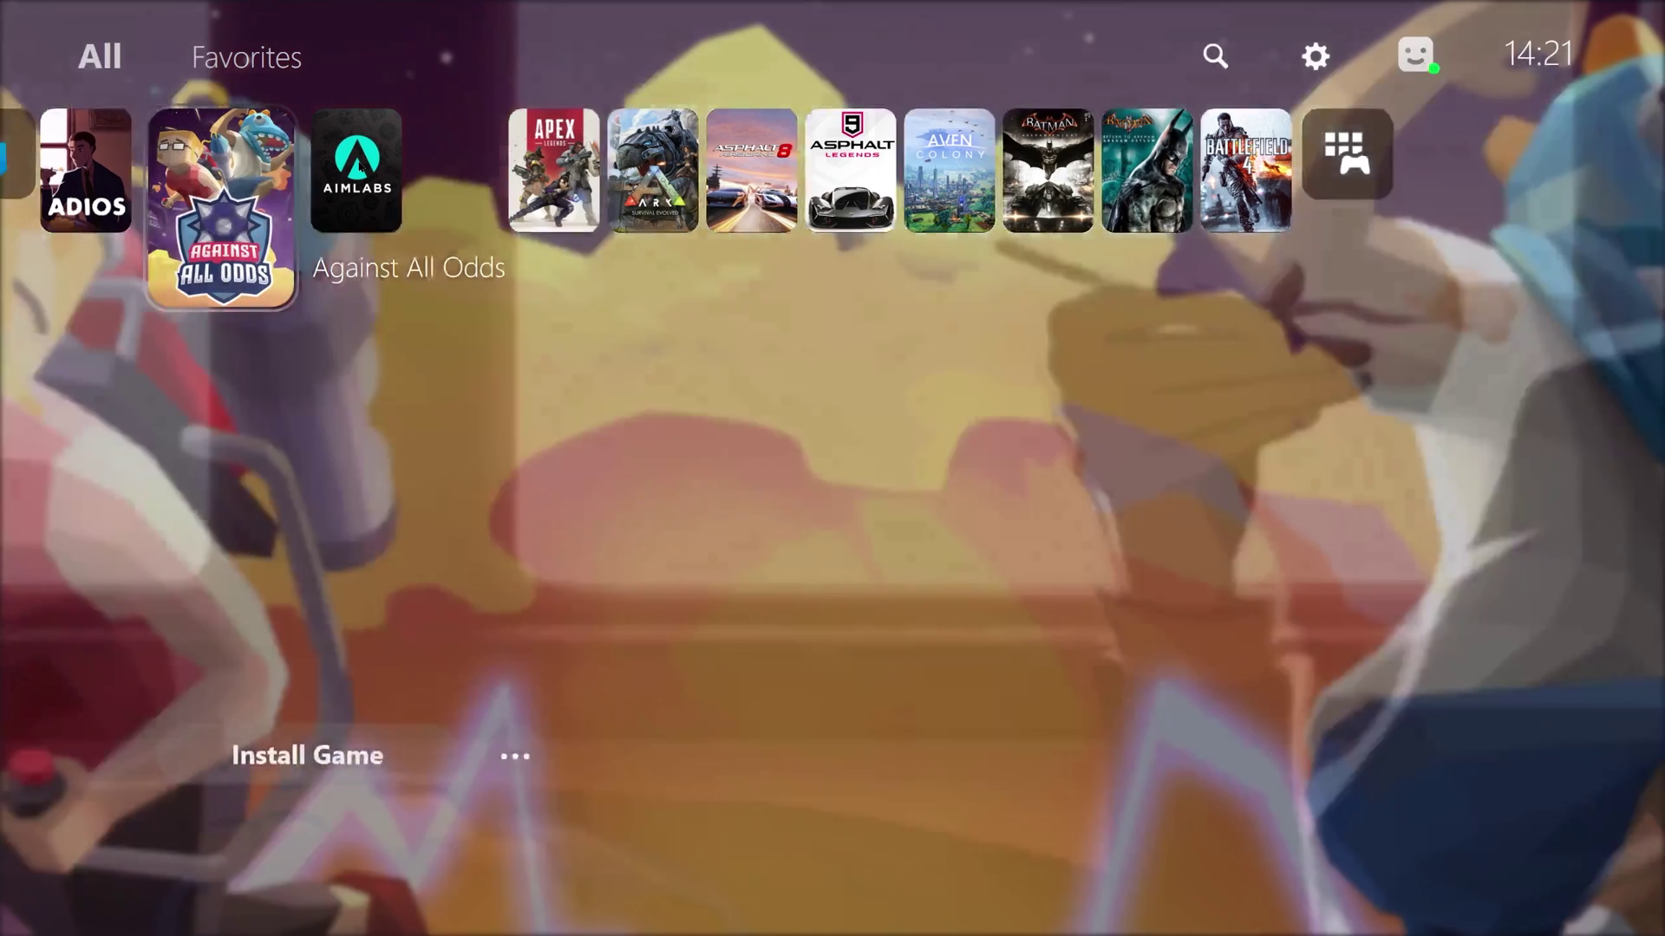
{"action": "key", "text": "Right"}
{"action": "key", "text": "Right"}
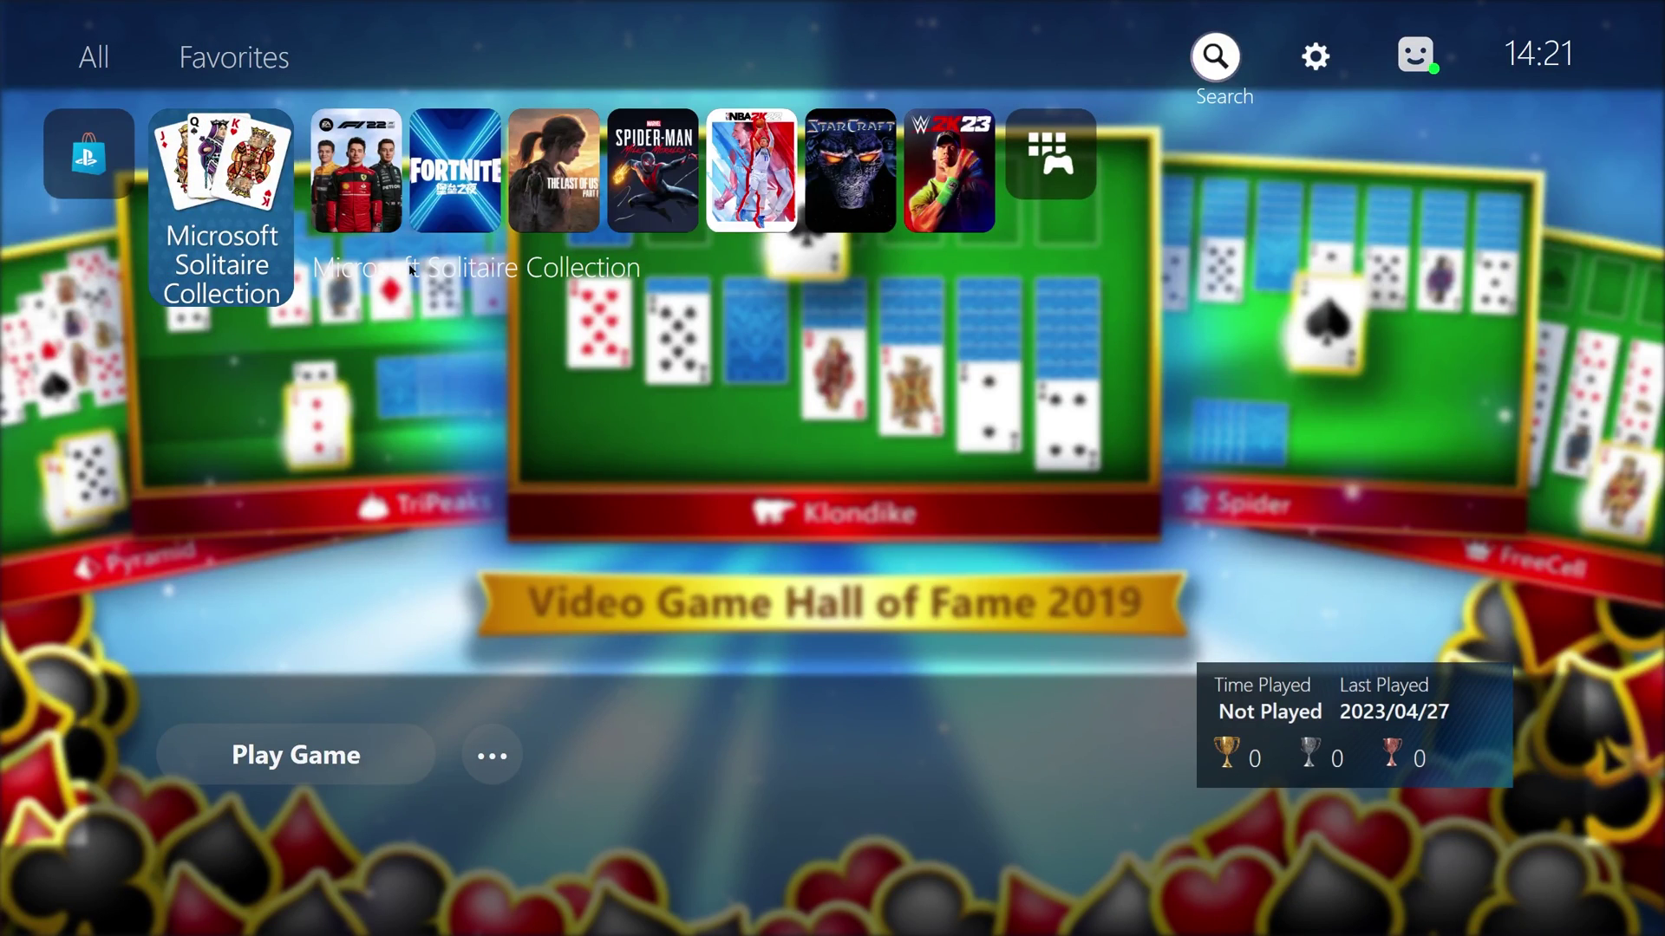
{"action": "key", "text": "Down"}
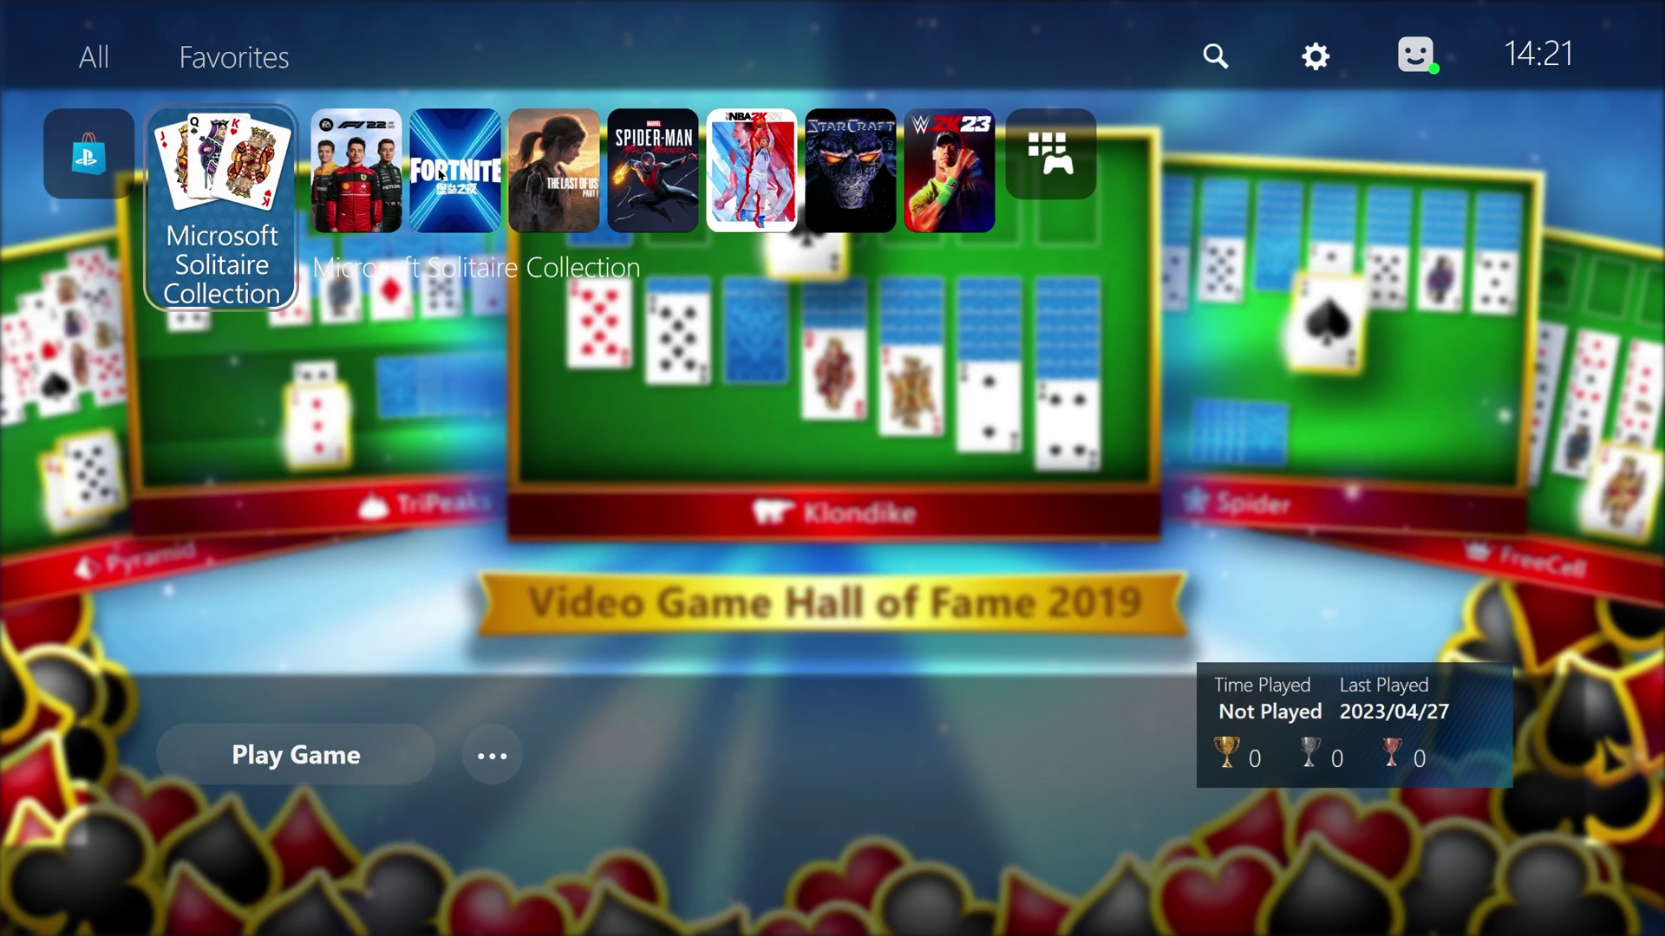
{"action": "key", "text": "Right"}
{"action": "key", "text": "Right"}
{"action": "key", "text": "Right"}
{"action": "key", "text": "Right"}
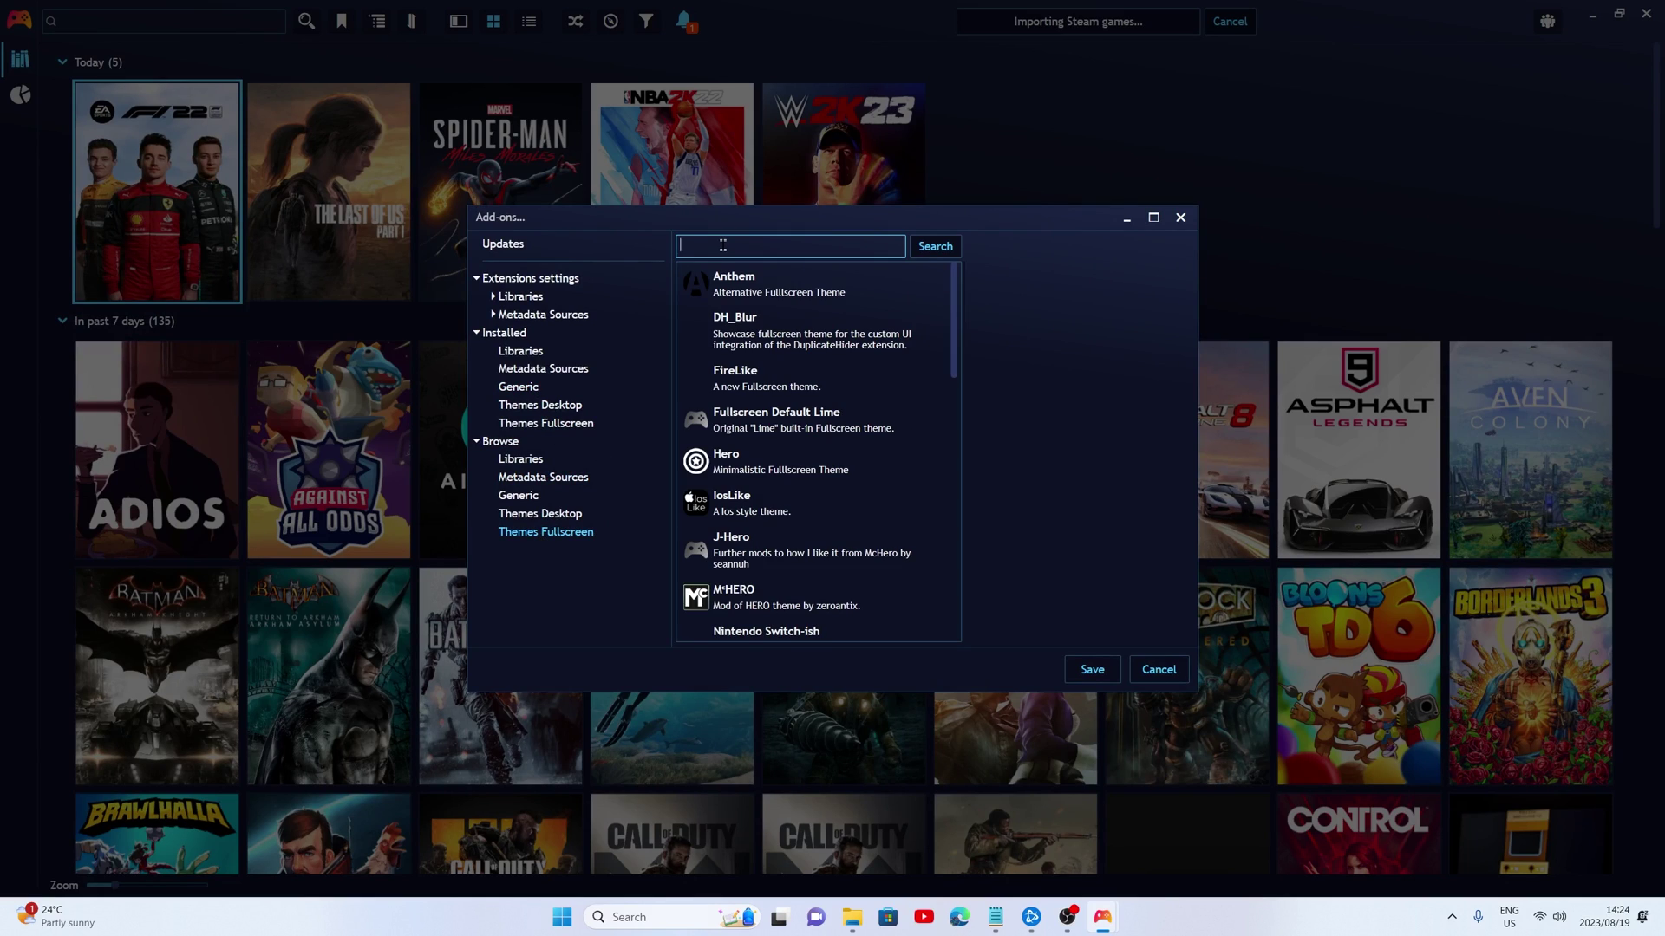
Step: Search the fullscreen theme add-ons, set the fullscreen theme to XBOXSERIESish in the visual settings and restart Playnite to apply it
{"action": "key", "text": "Return"}
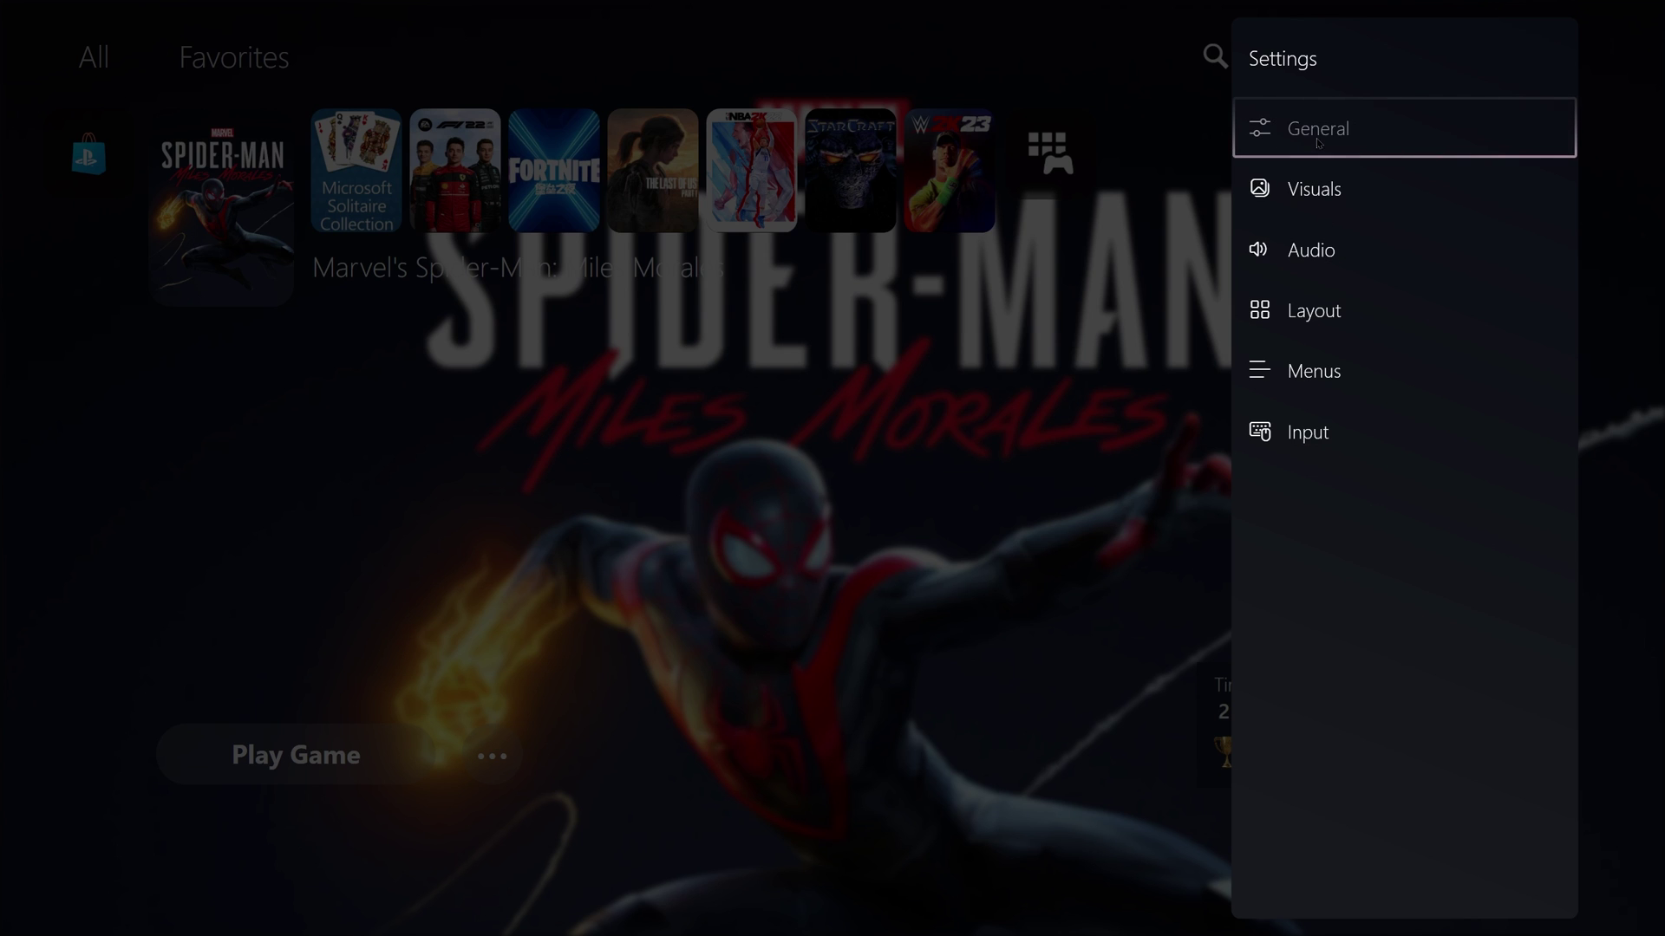
{"action": "left_click", "coordinate": [1318, 130]}
{"action": "left_click", "coordinate": [1083, 179]}
{"action": "left_click", "coordinate": [1083, 179]}
{"action": "left_click", "coordinate": [1314, 189]}
{"action": "left_click", "coordinate": [1049, 181]}
{"action": "left_click", "coordinate": [981, 309]}
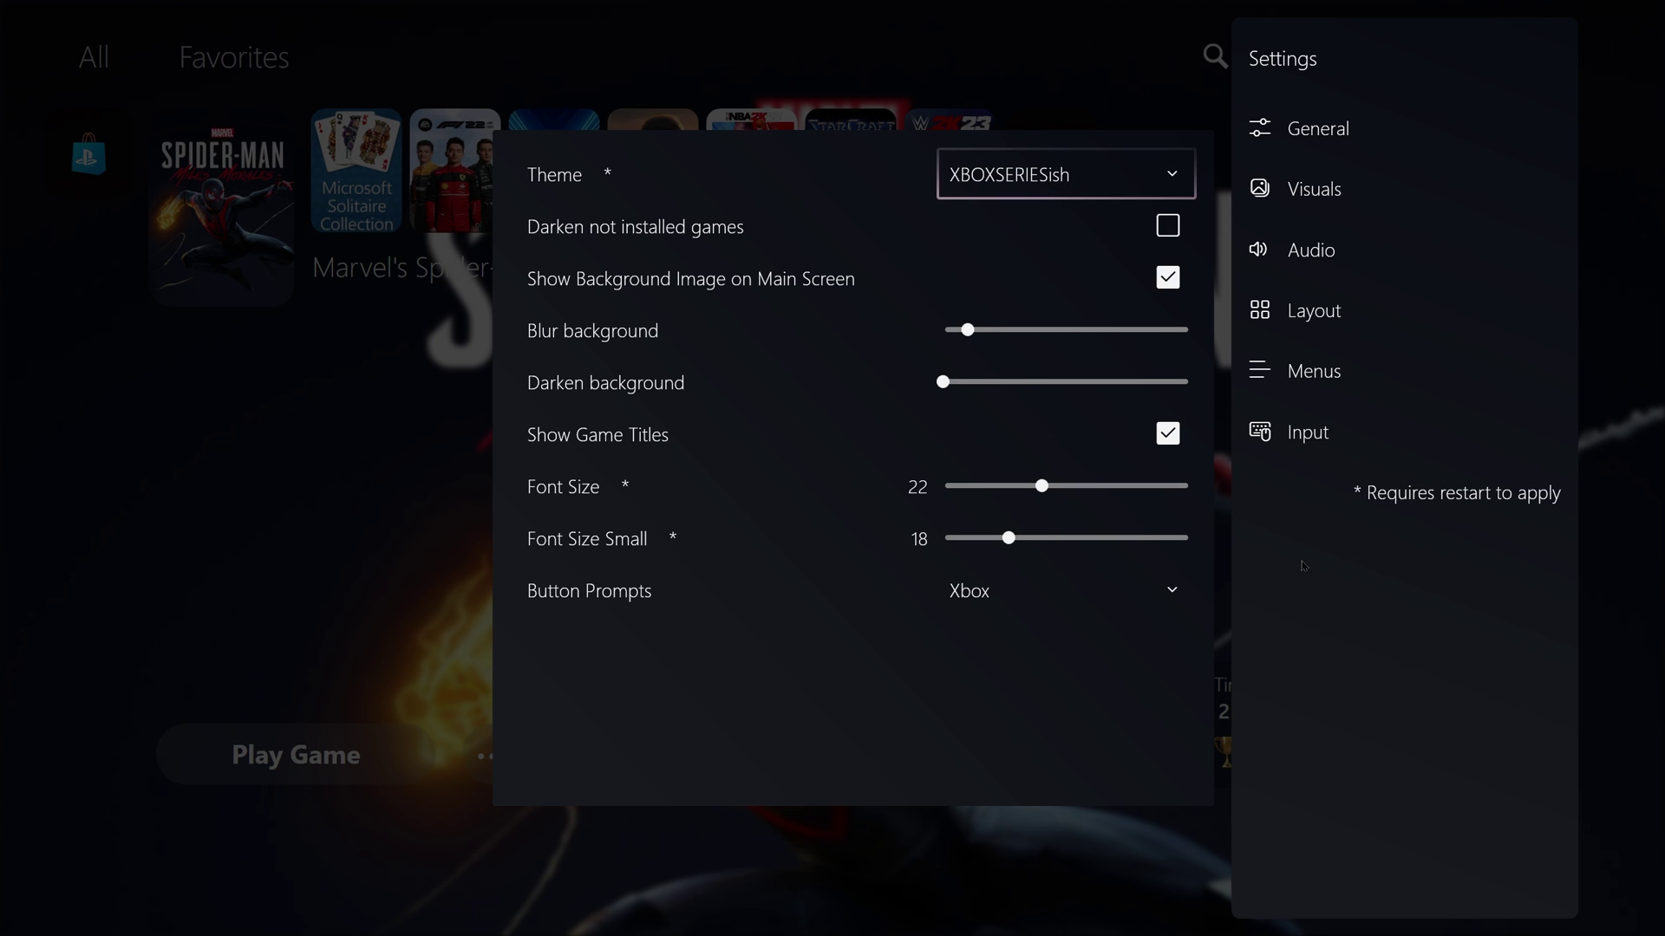
{"action": "key", "text": "Escape"}
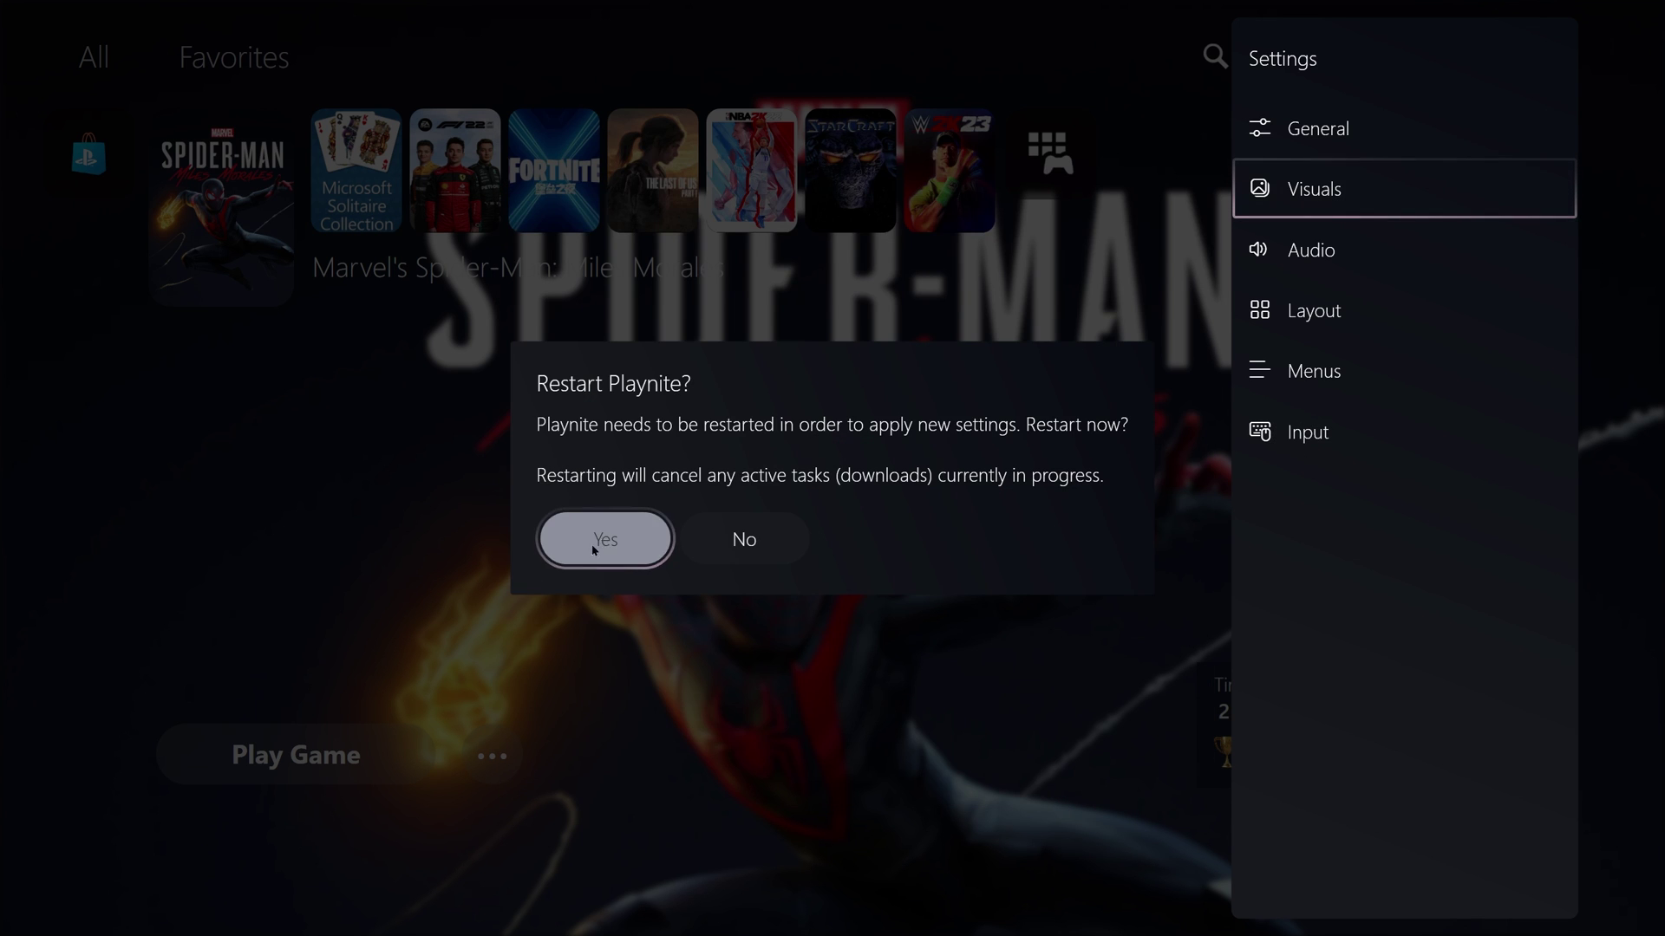
{"action": "left_click", "coordinate": [604, 543]}
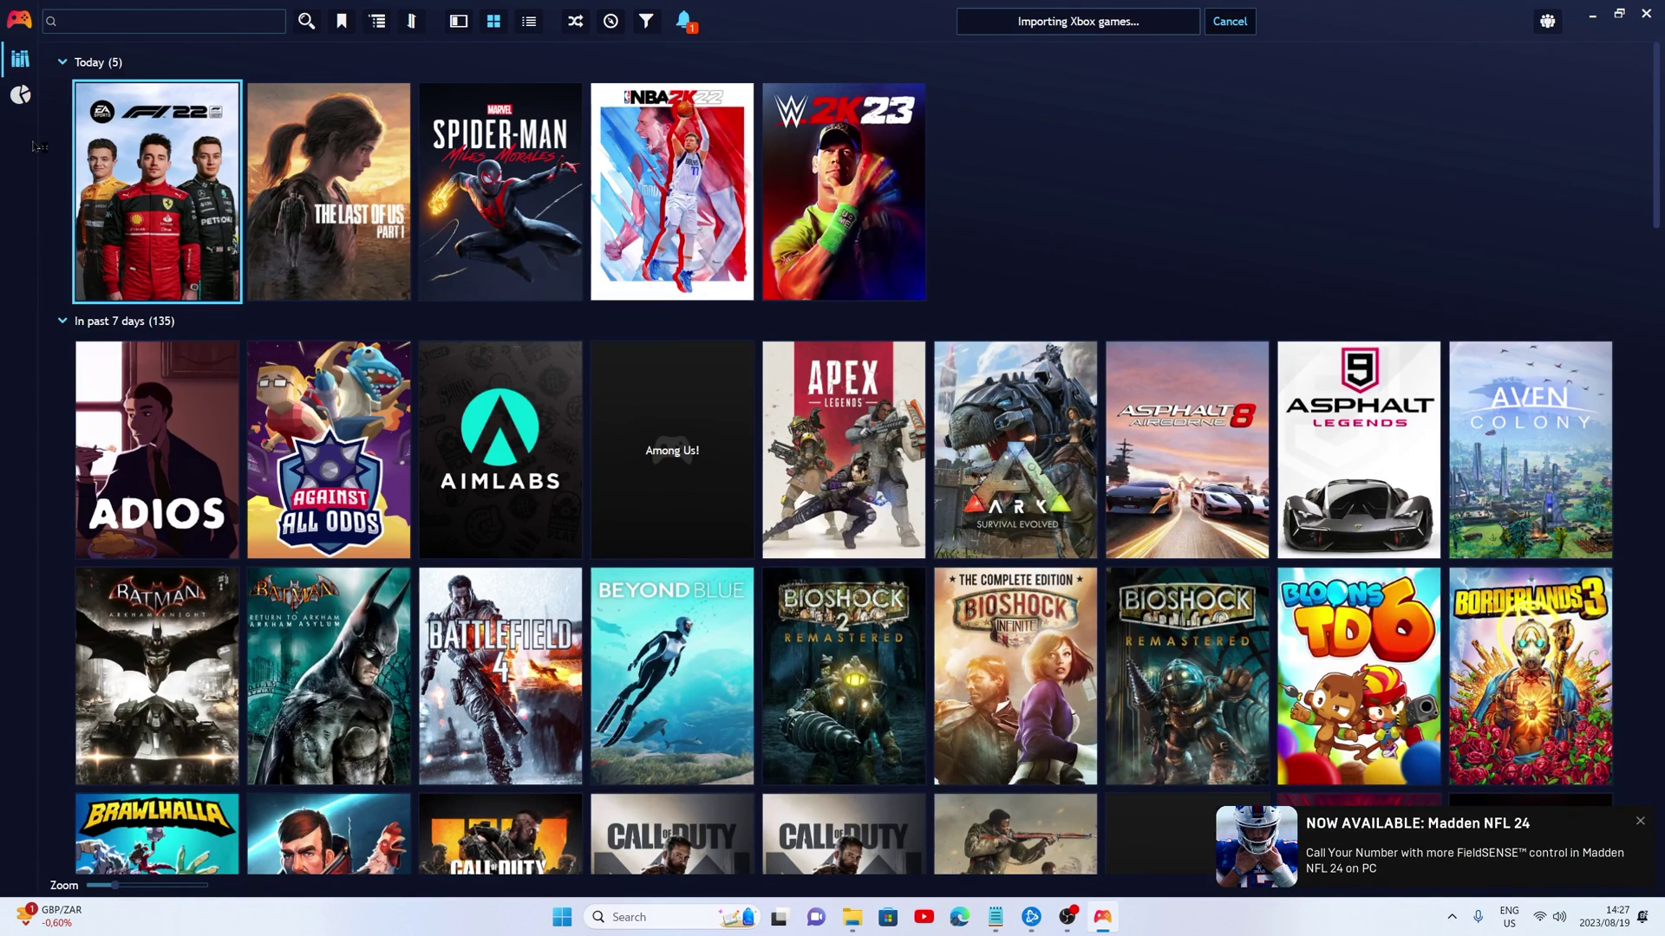
Step: Set Playnite to launch in fullscreen mode and whenever the computer starts, and save the general settings
{"action": "left_click", "coordinate": [19, 19]}
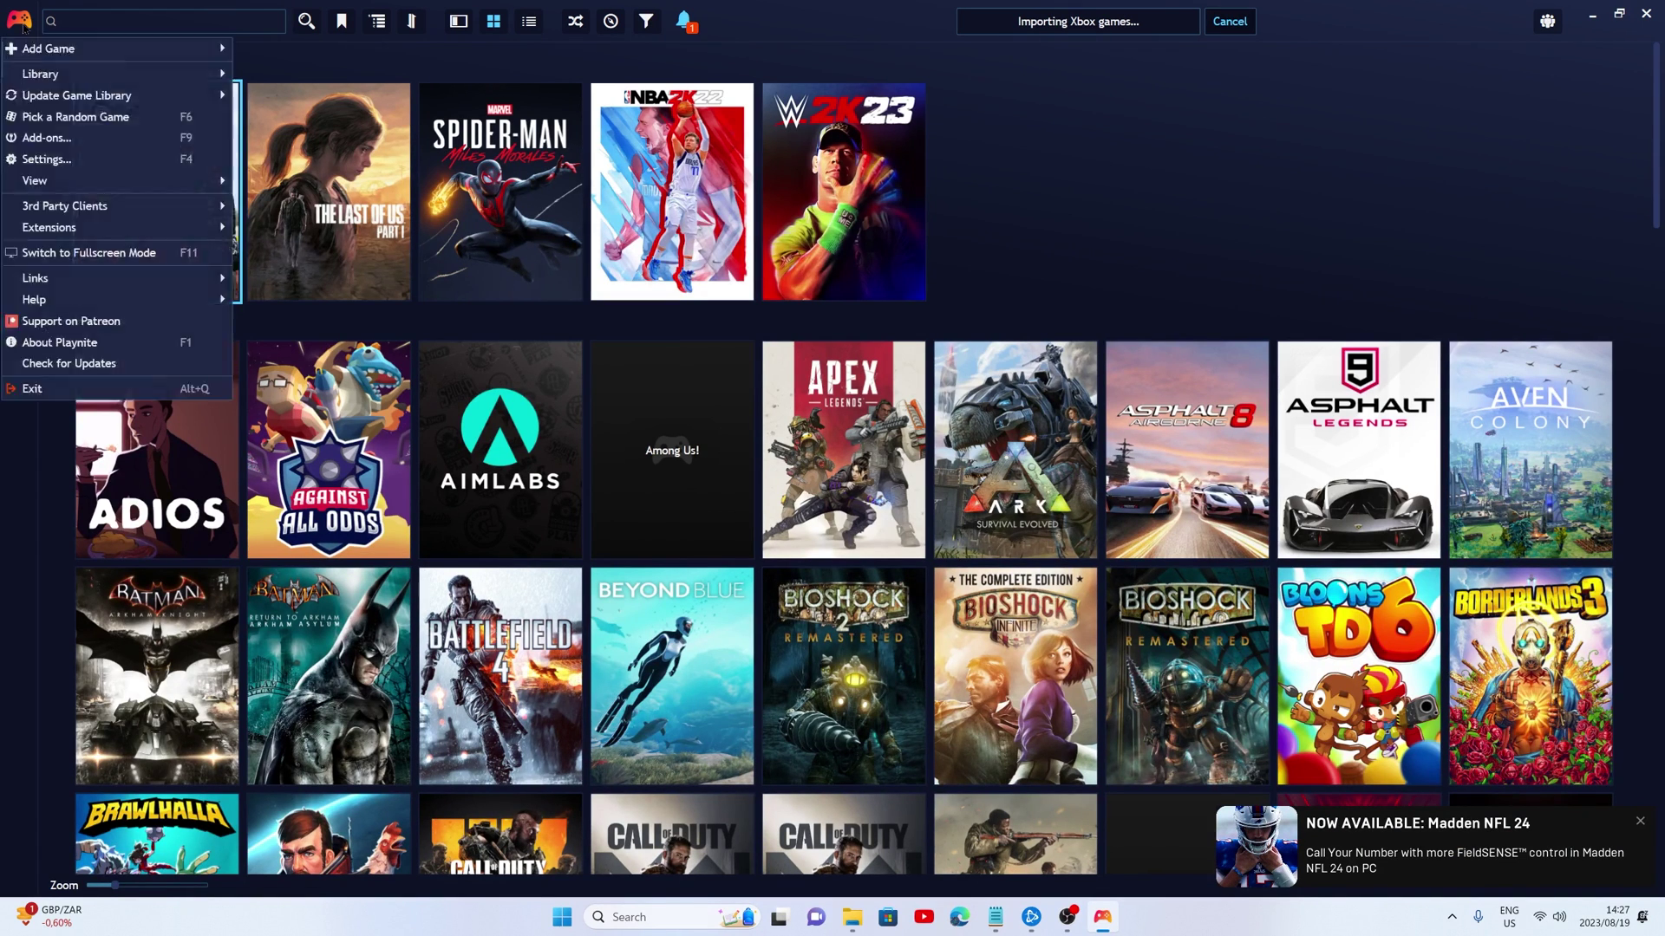
{"action": "left_click", "coordinate": [46, 158]}
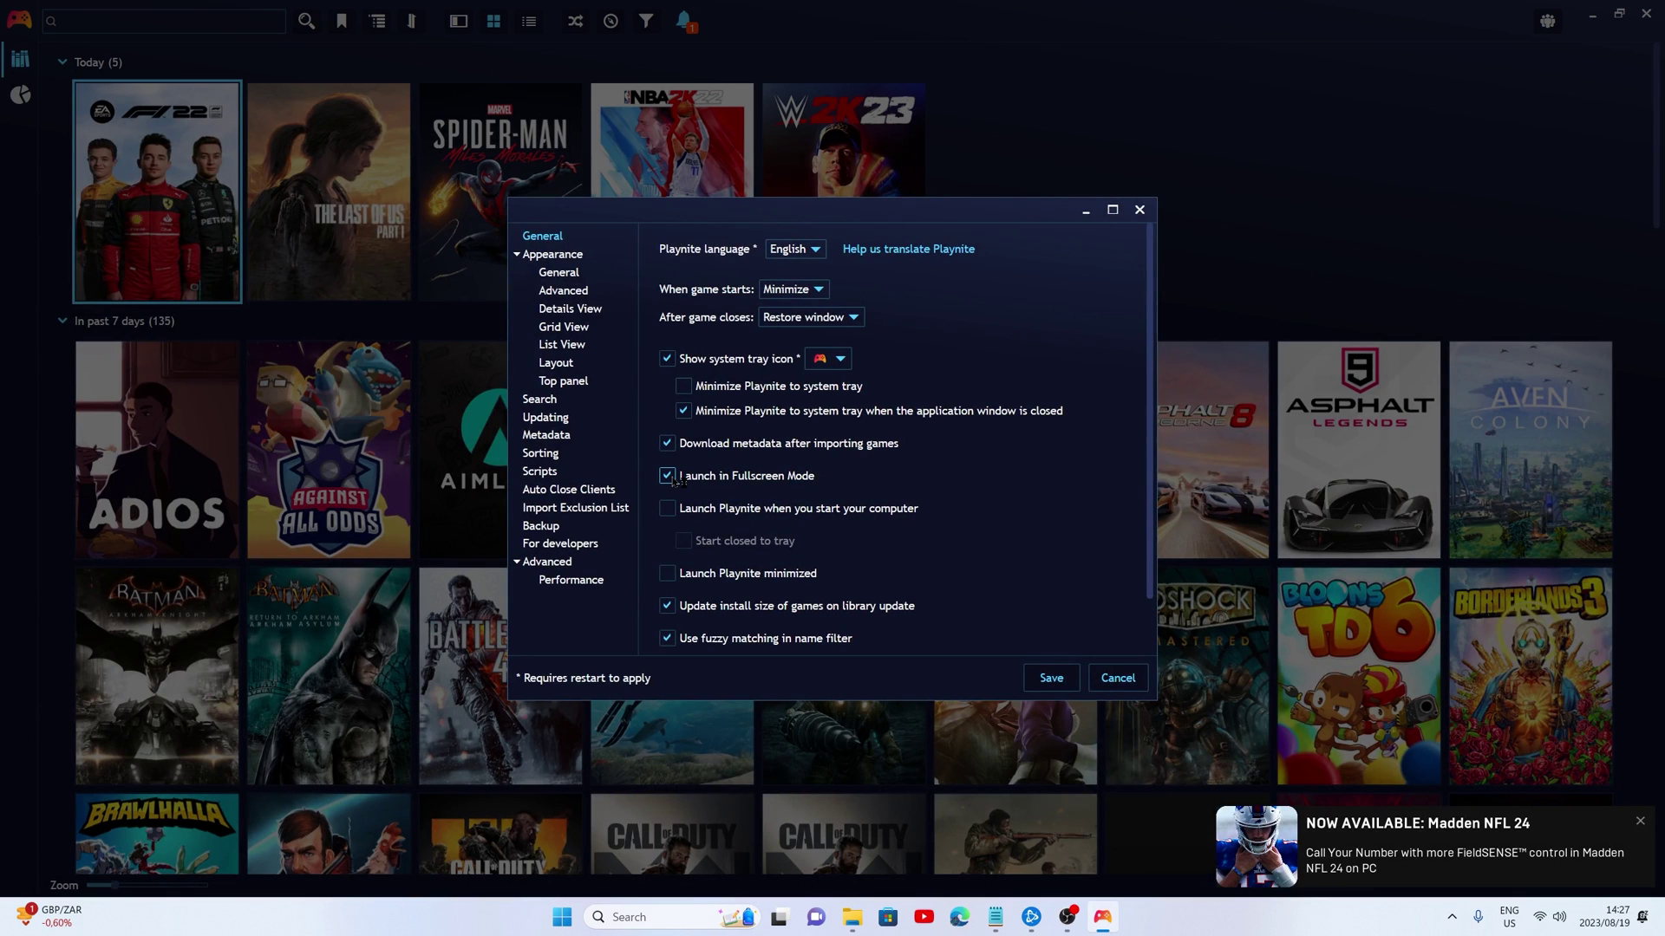
{"action": "left_click", "coordinate": [668, 508]}
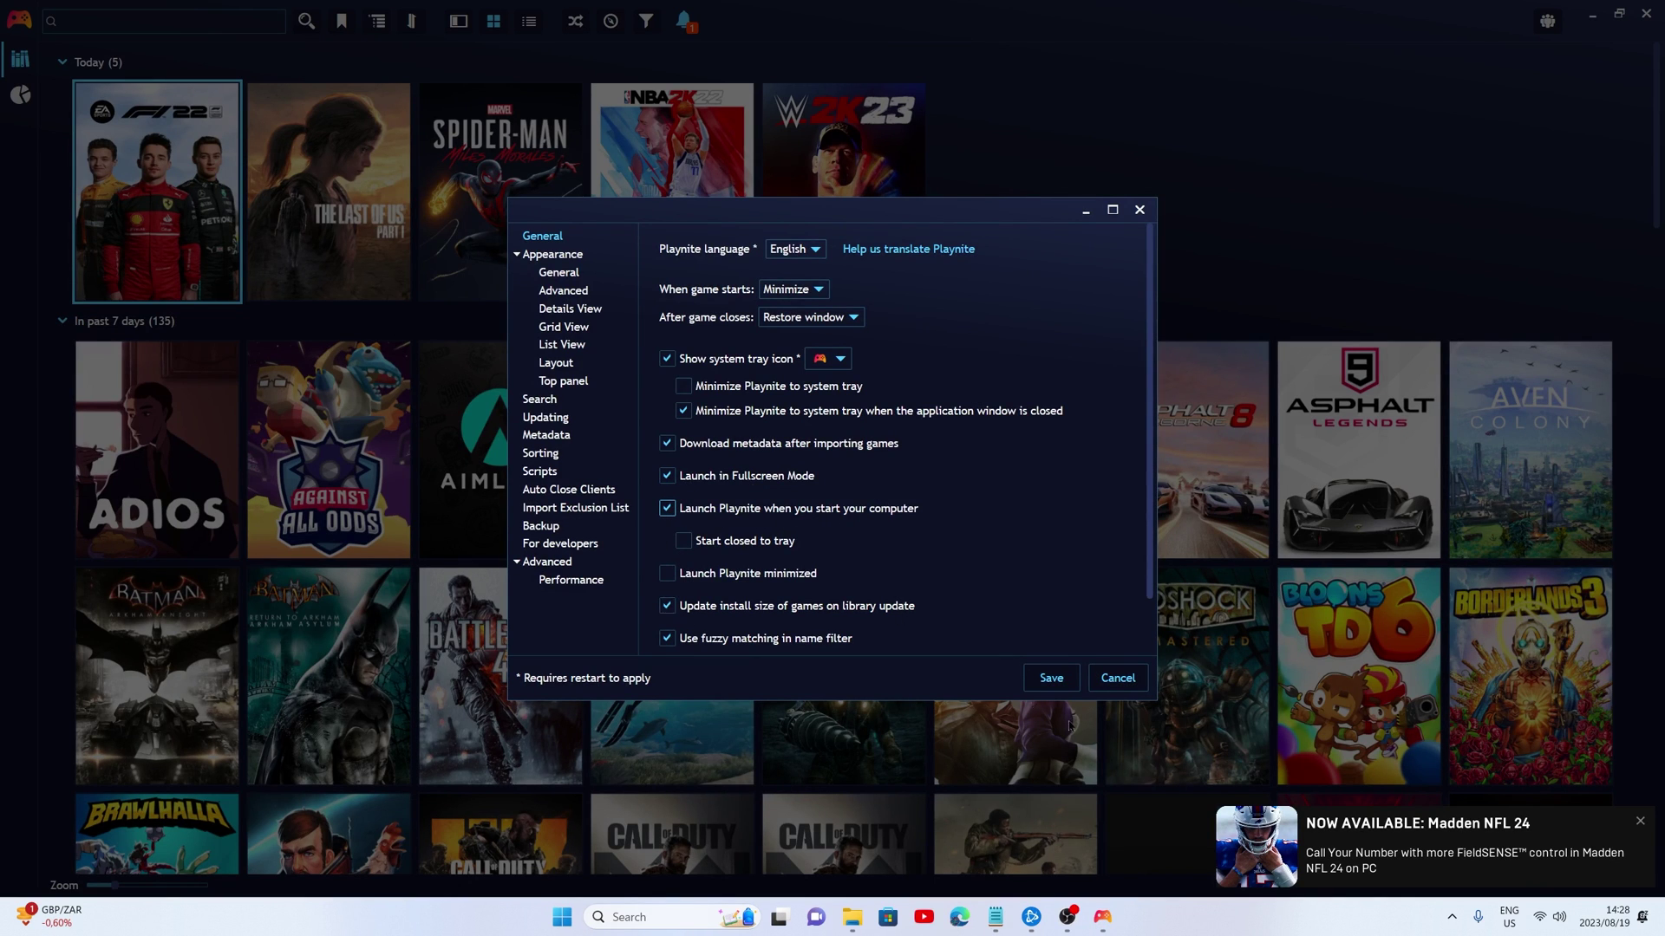
{"action": "left_click", "coordinate": [1051, 678]}
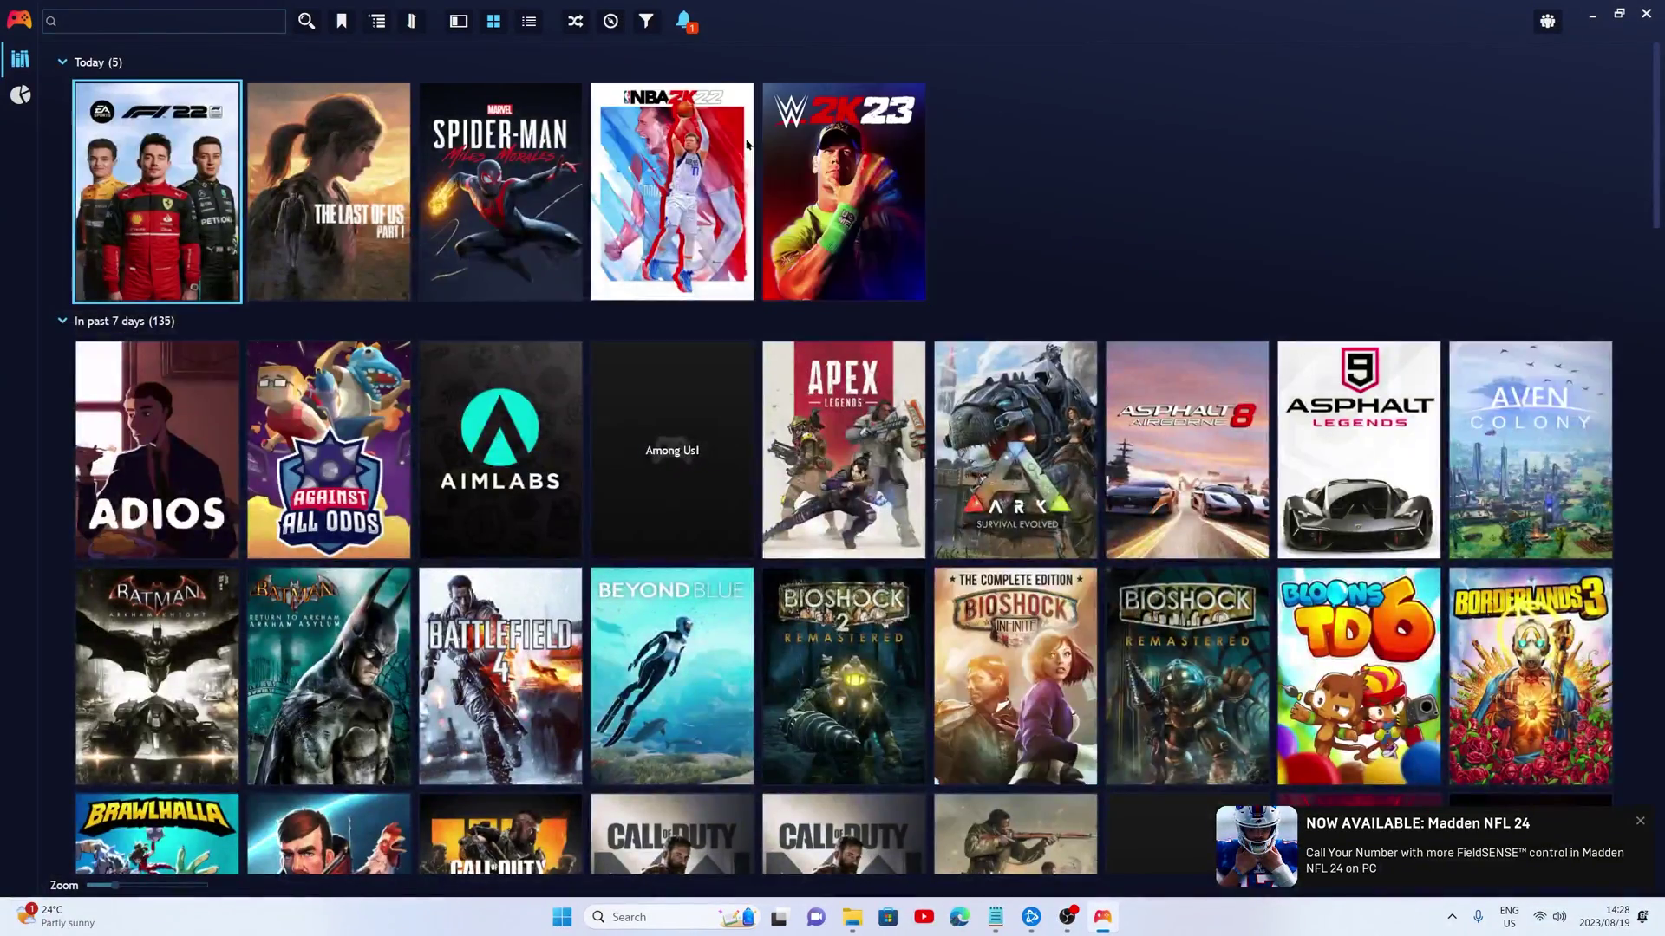
{"action": "scroll", "coordinate": [672, 434], "scroll_direction": "down", "scroll_amount": 5}
{"action": "scroll", "coordinate": [672, 433], "scroll_direction": "up", "scroll_amount": 5}
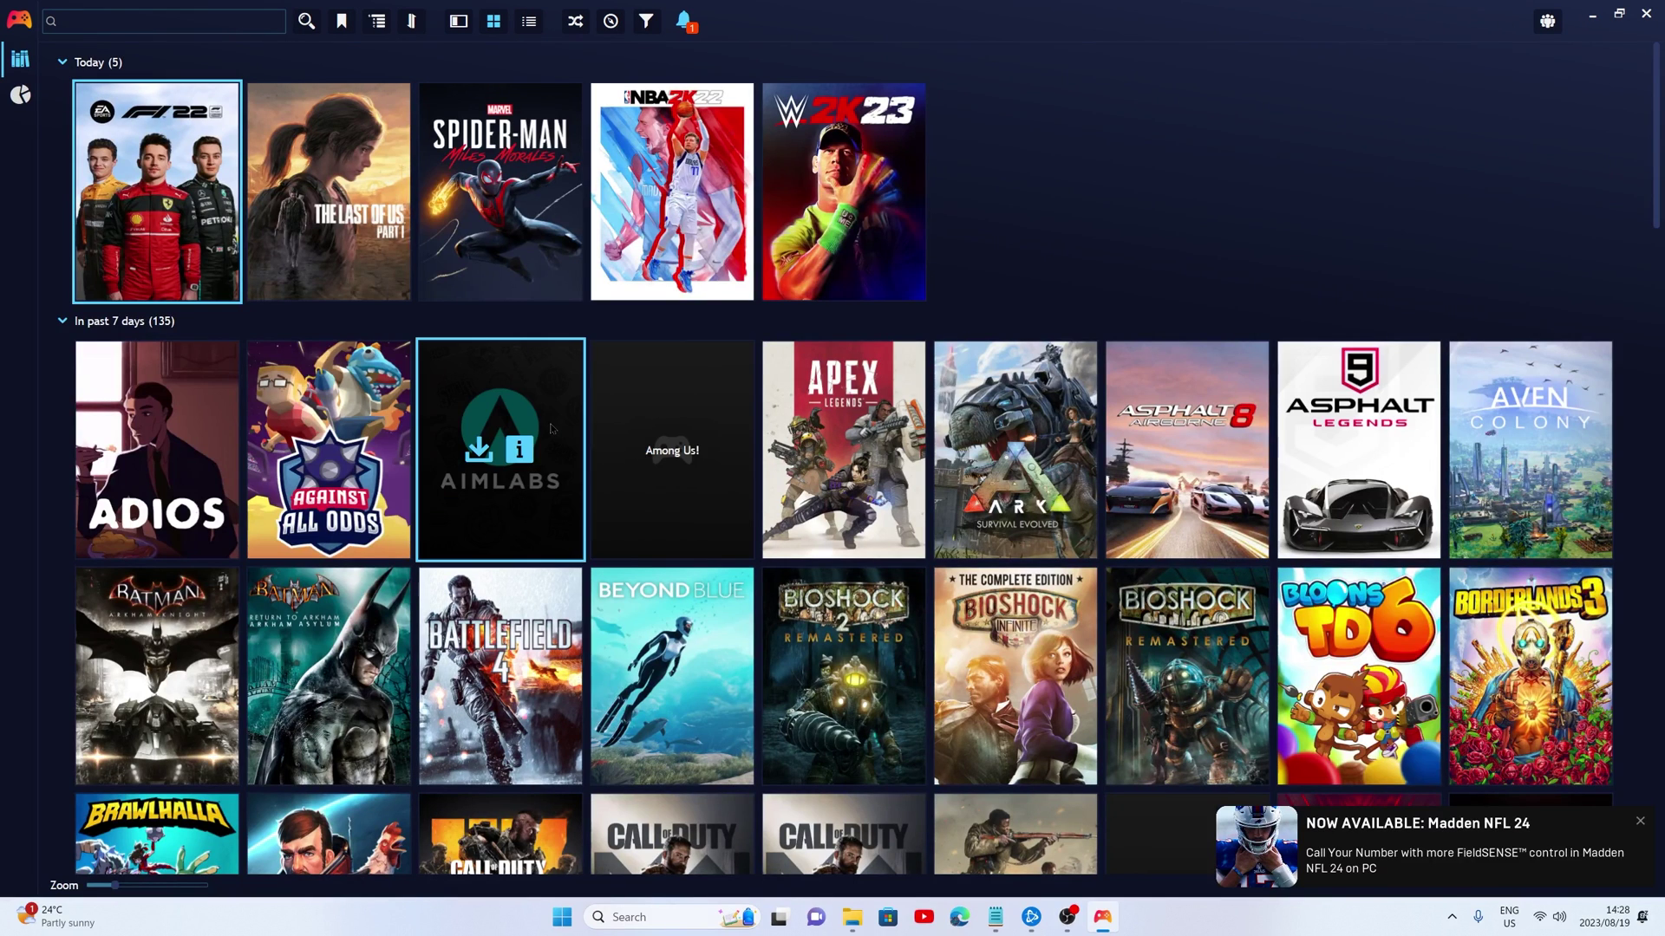
{"action": "left_click", "coordinate": [19, 26]}
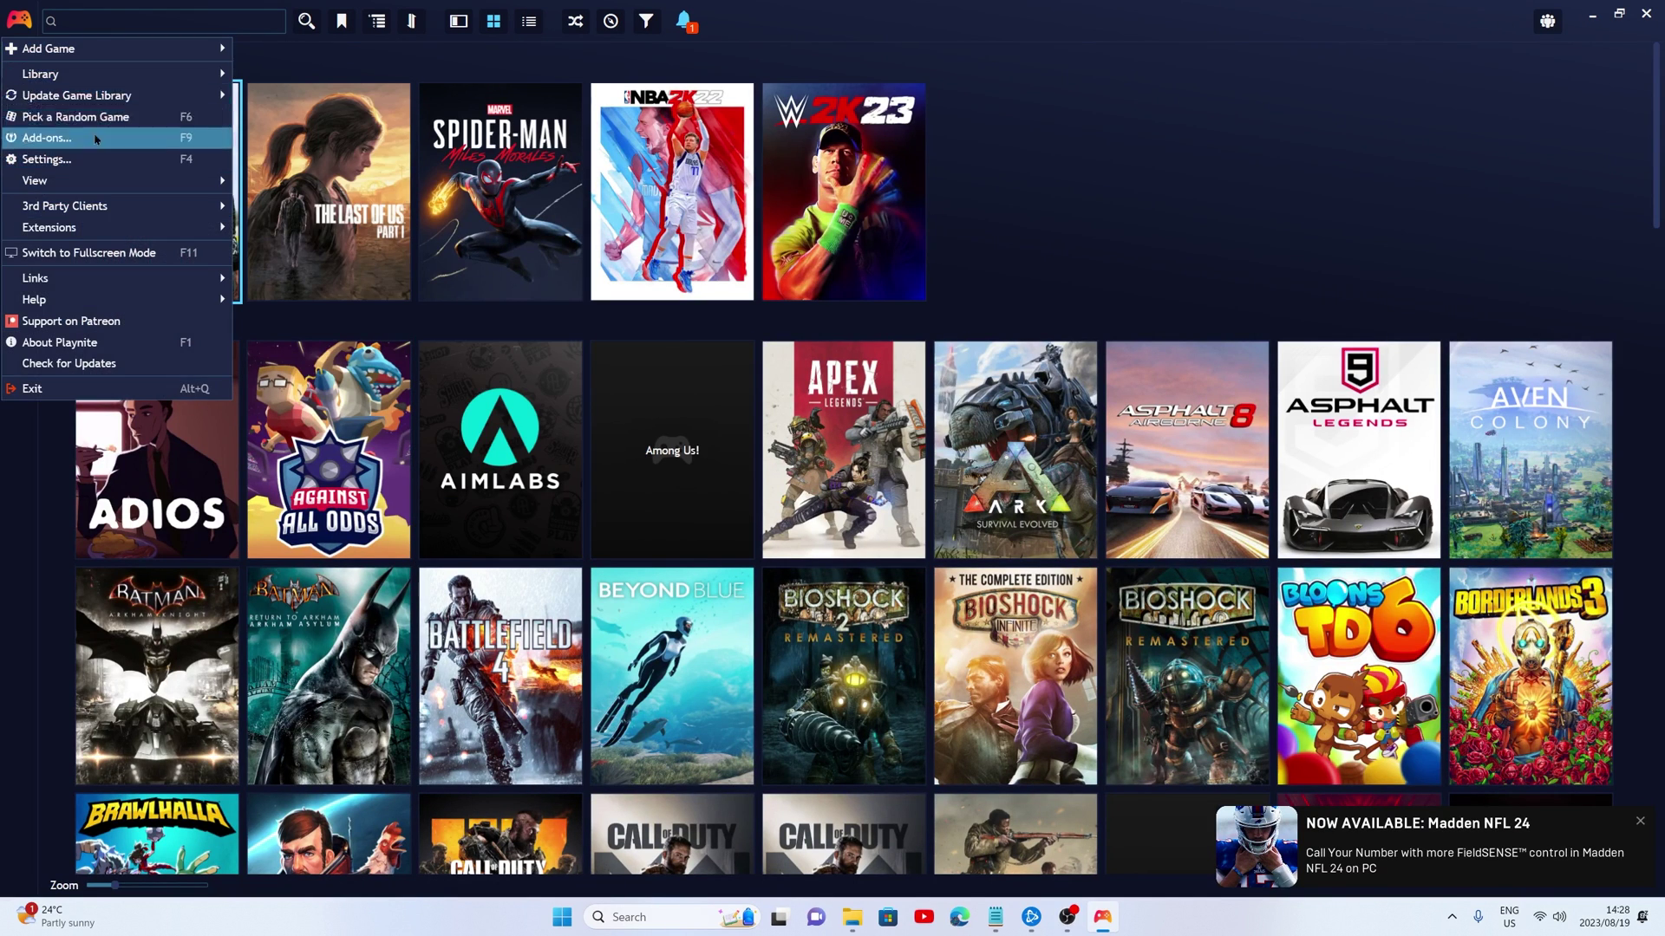